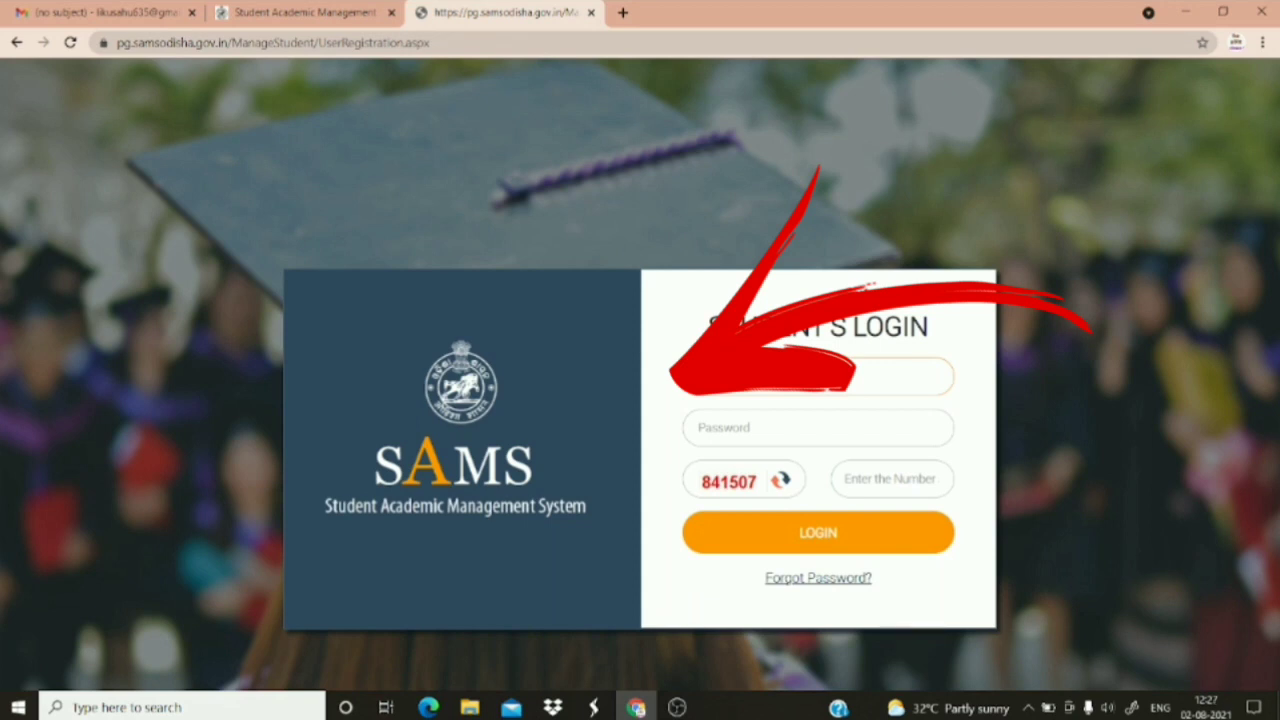
Log in to the student account with the password and the captcha number
{"action": "left_click", "coordinate": [735, 427]}
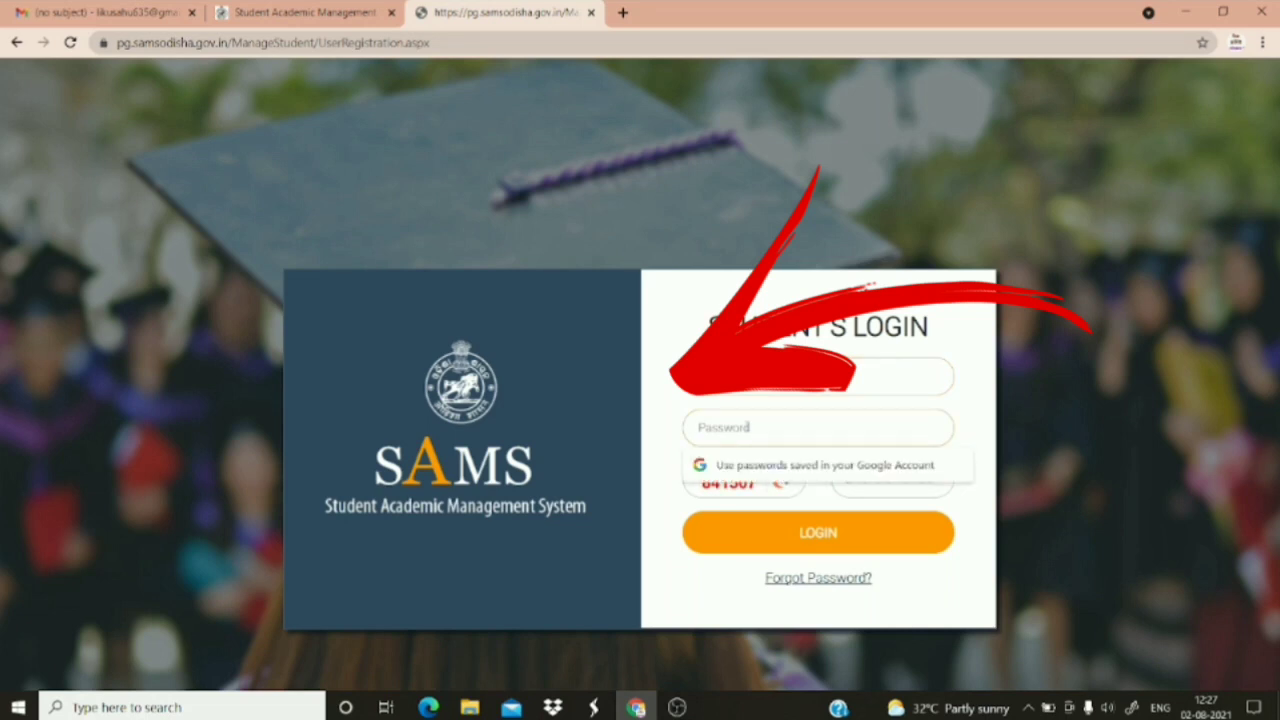
{"action": "type", "text": "***"}
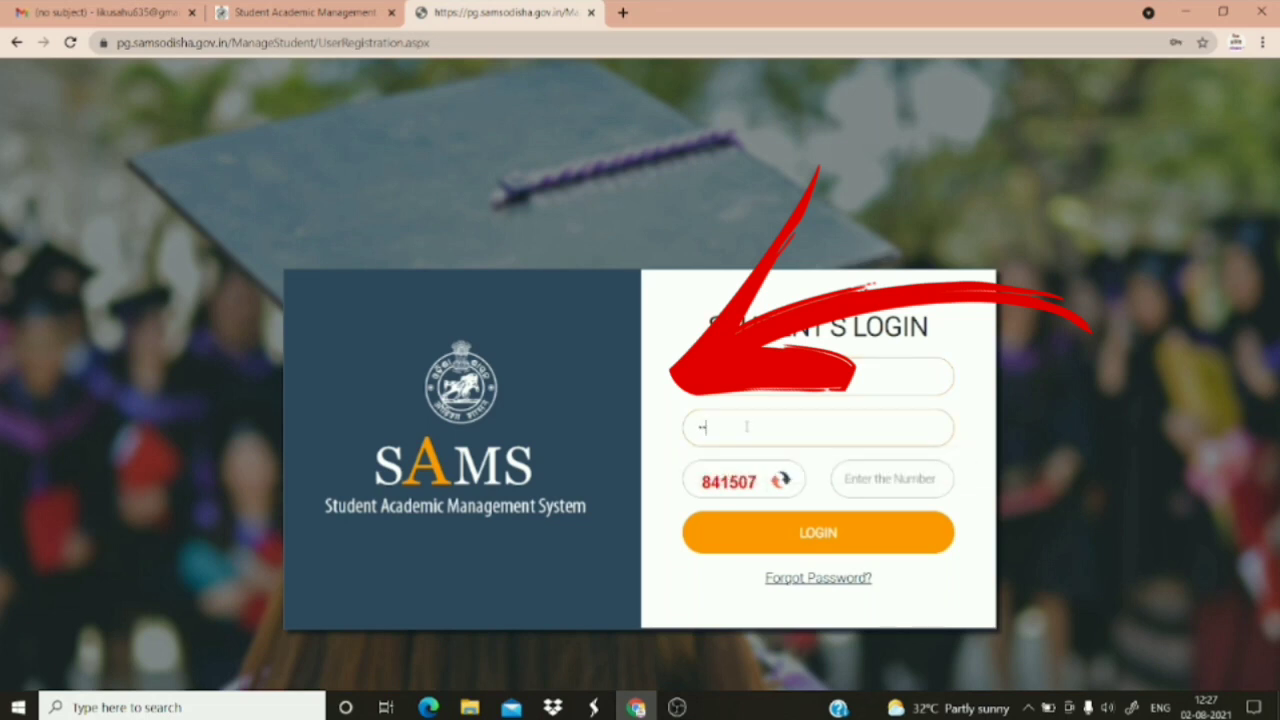
{"action": "type", "text": "*****"}
{"action": "left_click", "coordinate": [866, 485]}
{"action": "type", "text": "841507"}
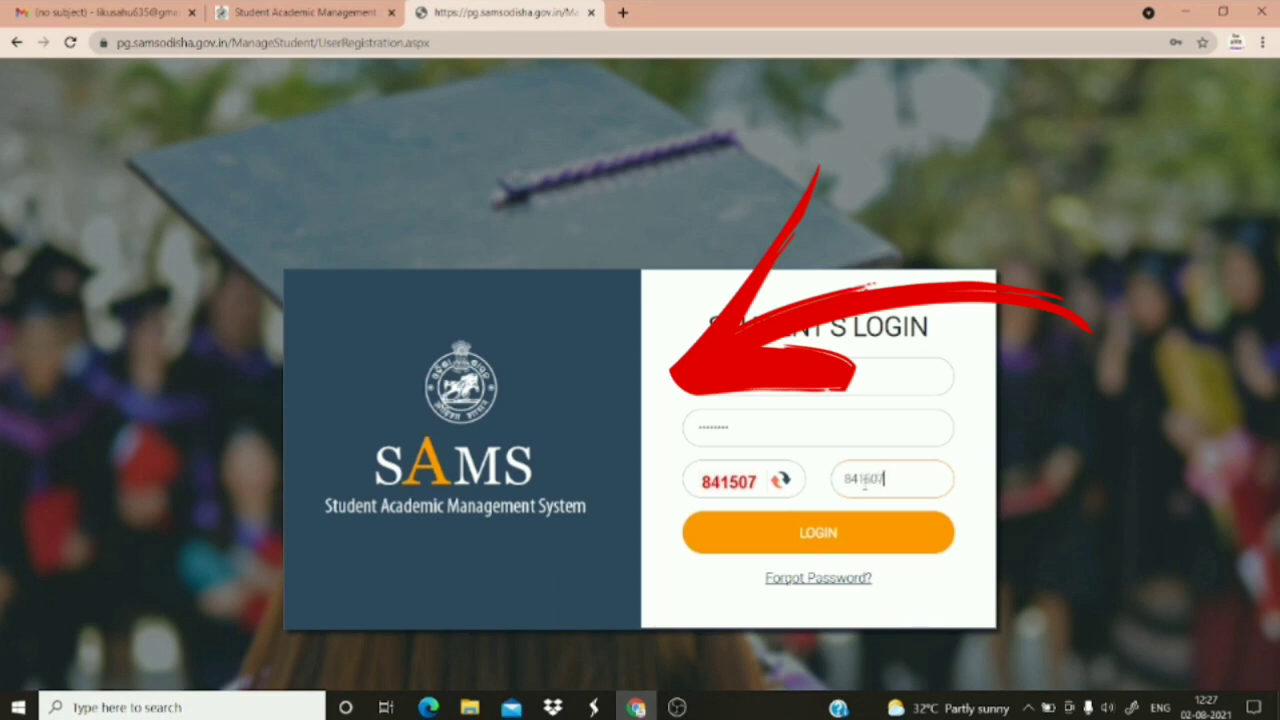
{"action": "left_click", "coordinate": [860, 533]}
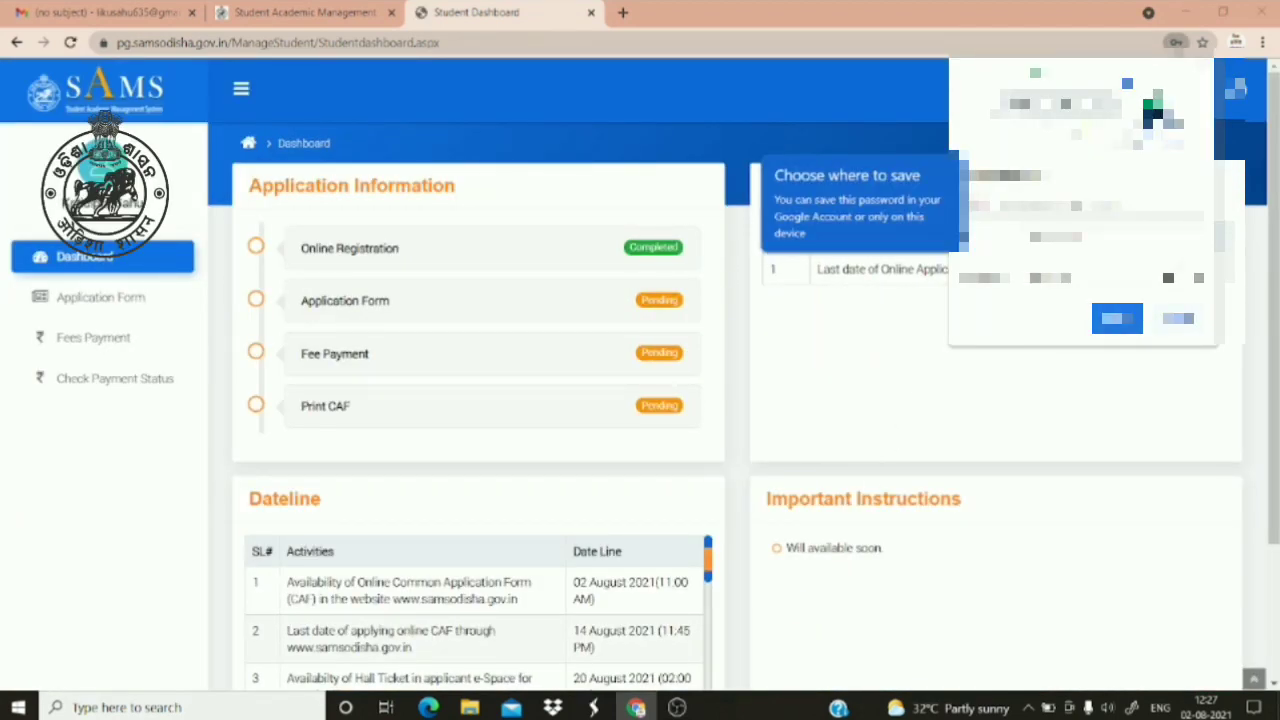
Dismiss Chrome's save-password prompt and open Application Form from the left menu
{"action": "left_click", "coordinate": [1166, 316]}
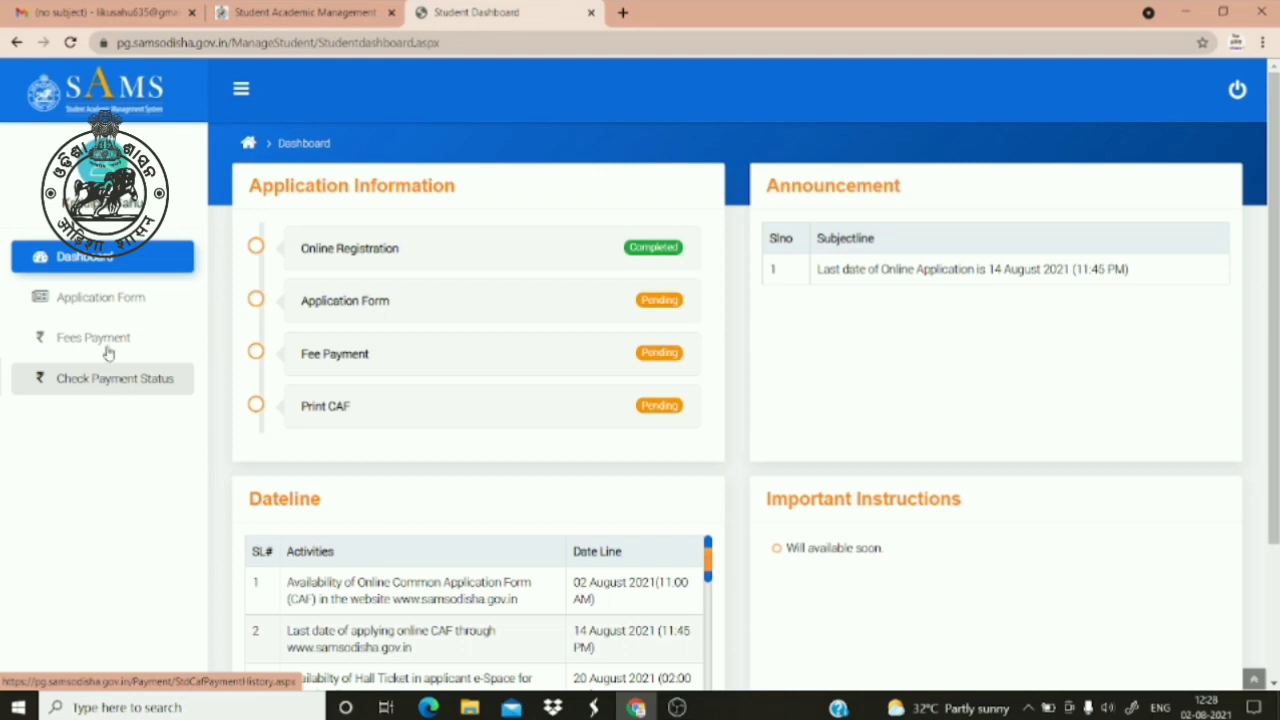
{"action": "left_click", "coordinate": [242, 93]}
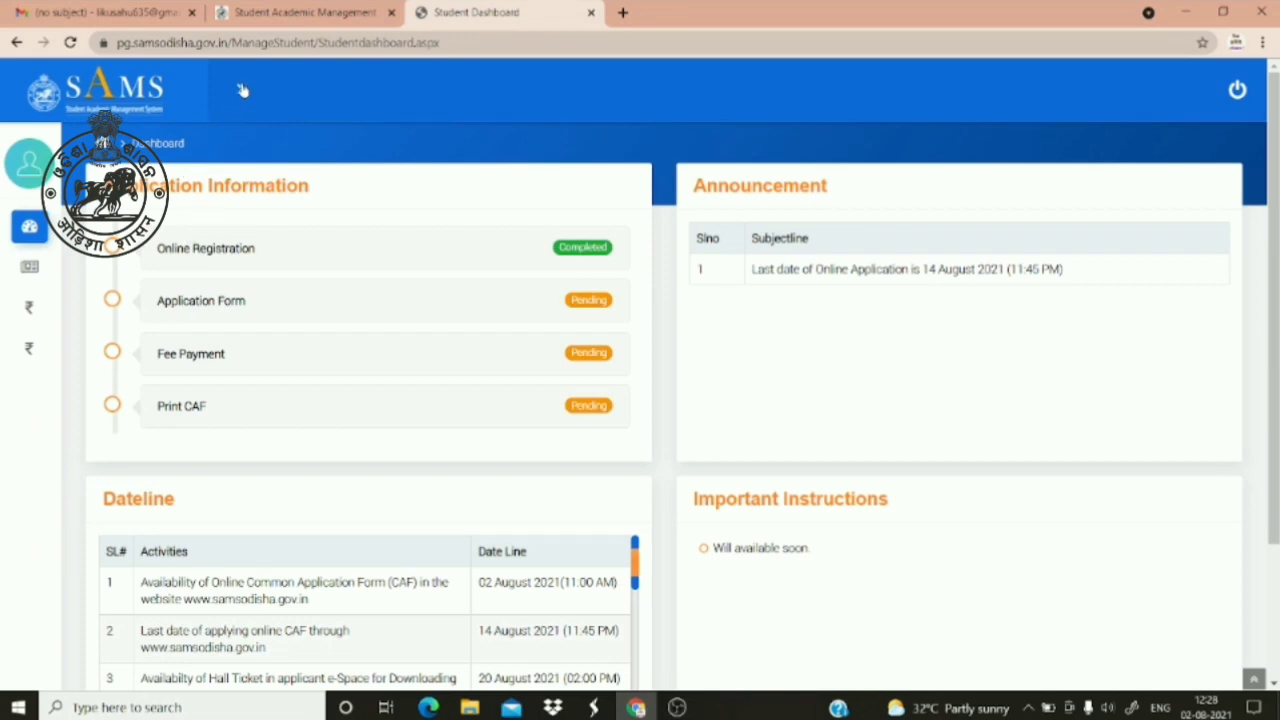
{"action": "left_click", "coordinate": [242, 91]}
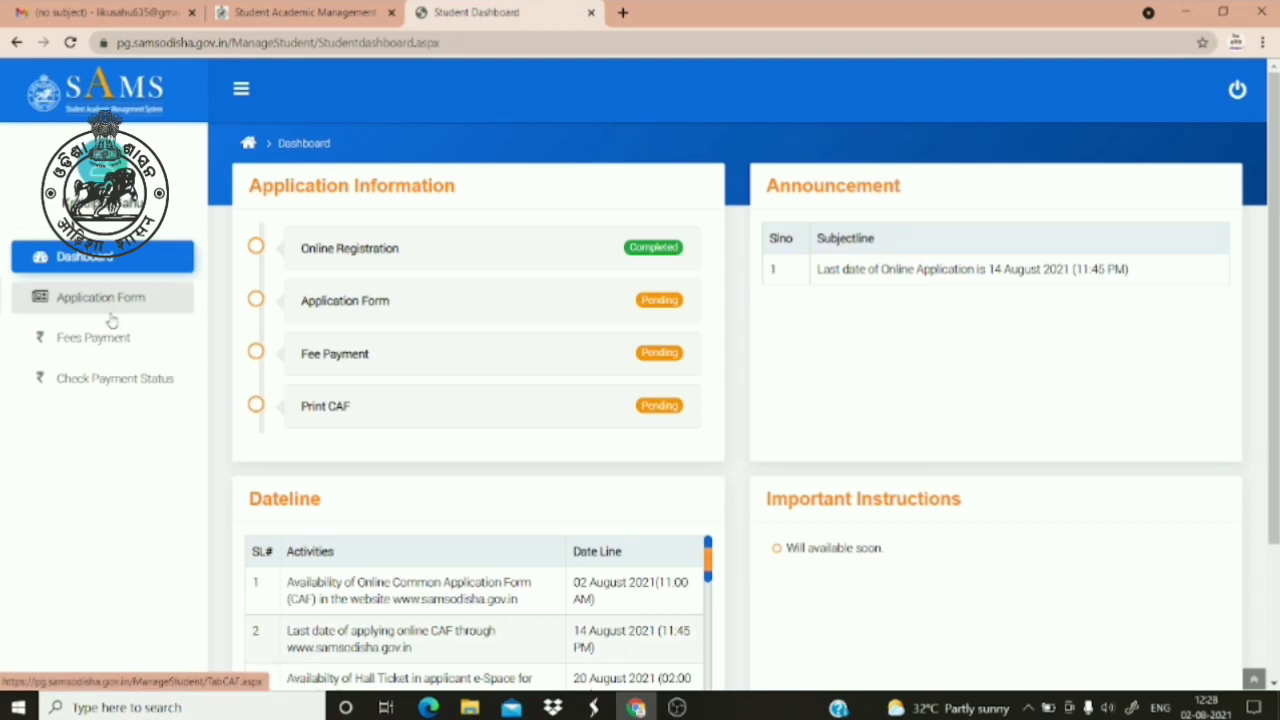
{"action": "left_click", "coordinate": [111, 318]}
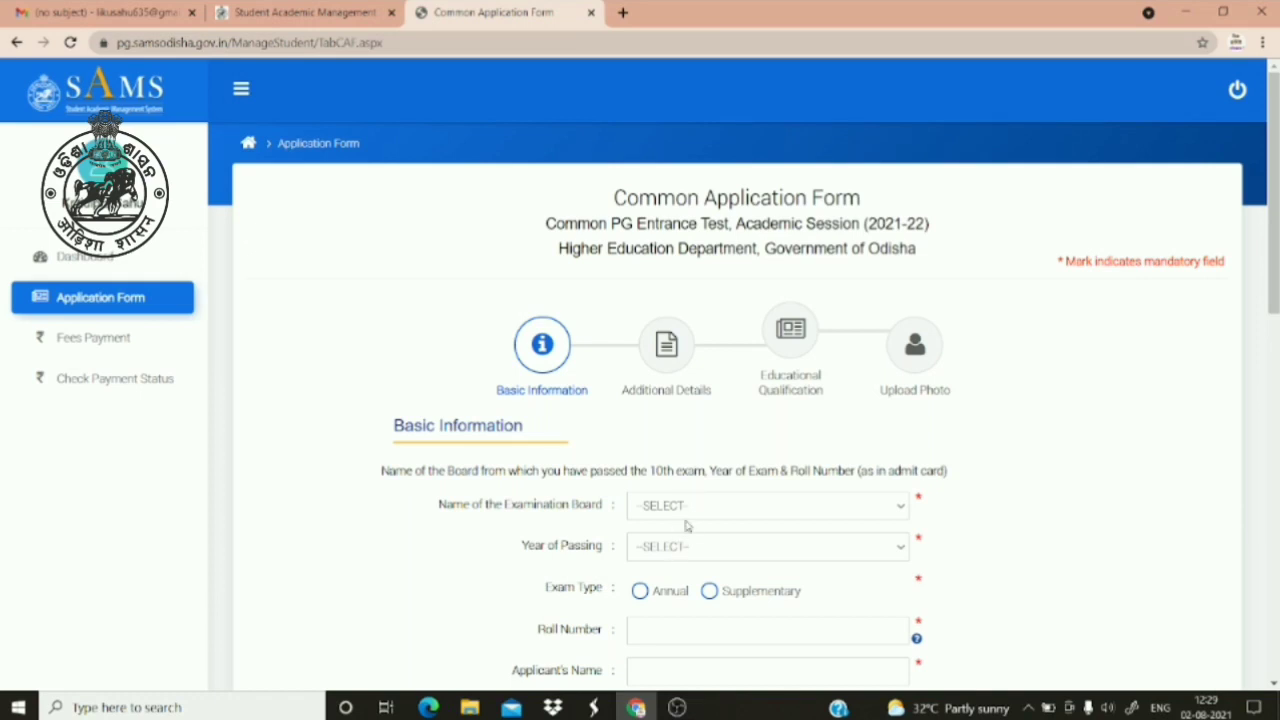
Set the board to BSE, Odisha, passing year 2016, and exam type Annual
{"action": "left_click", "coordinate": [686, 508]}
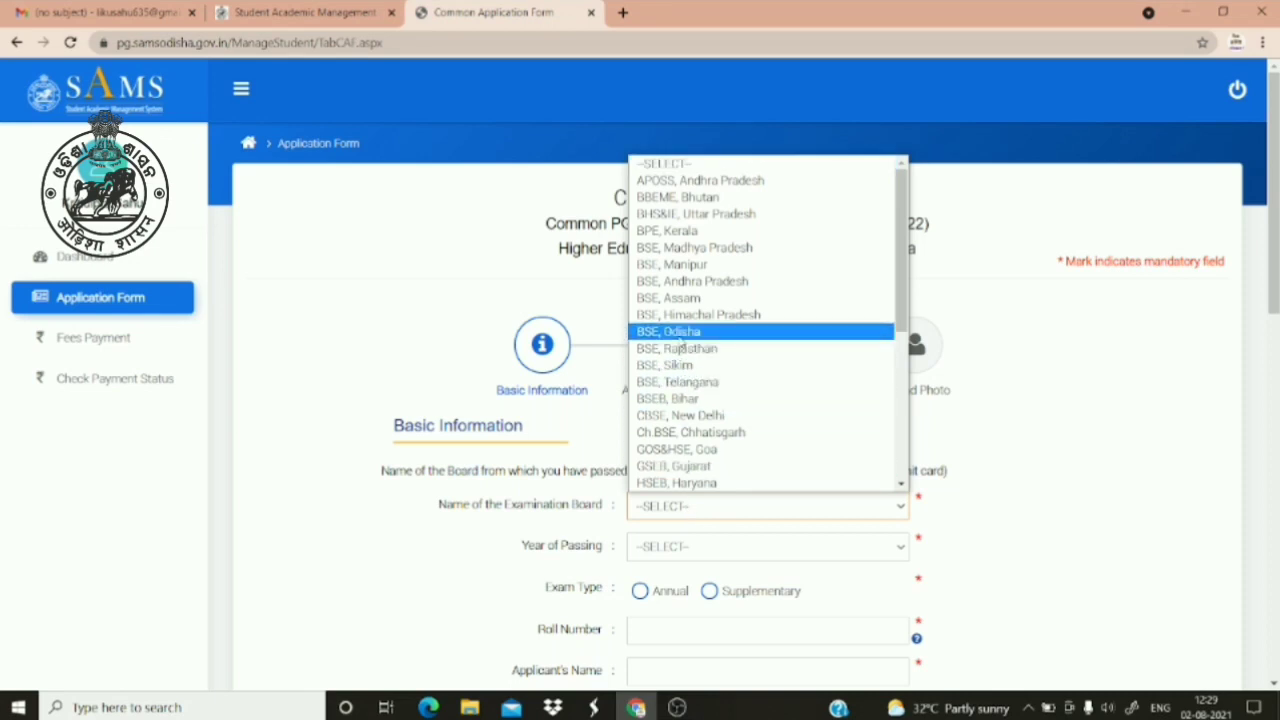
{"action": "left_click", "coordinate": [680, 340]}
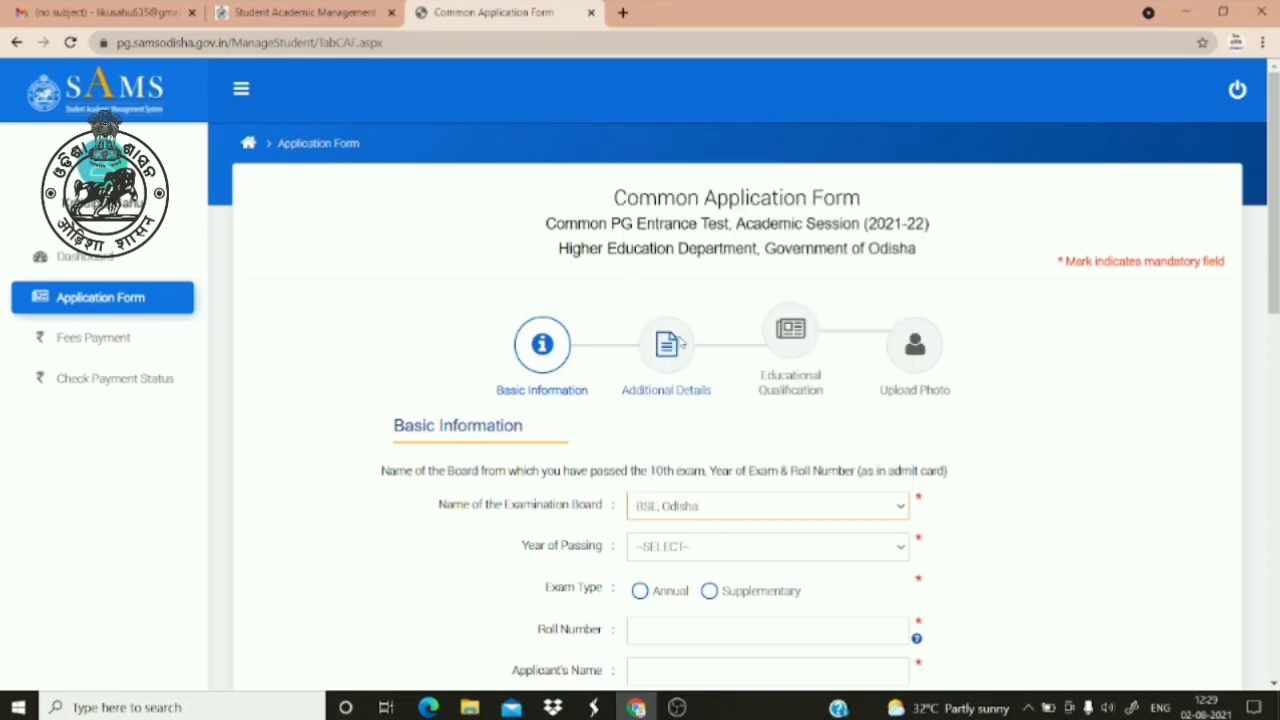
{"action": "left_click", "coordinate": [663, 556]}
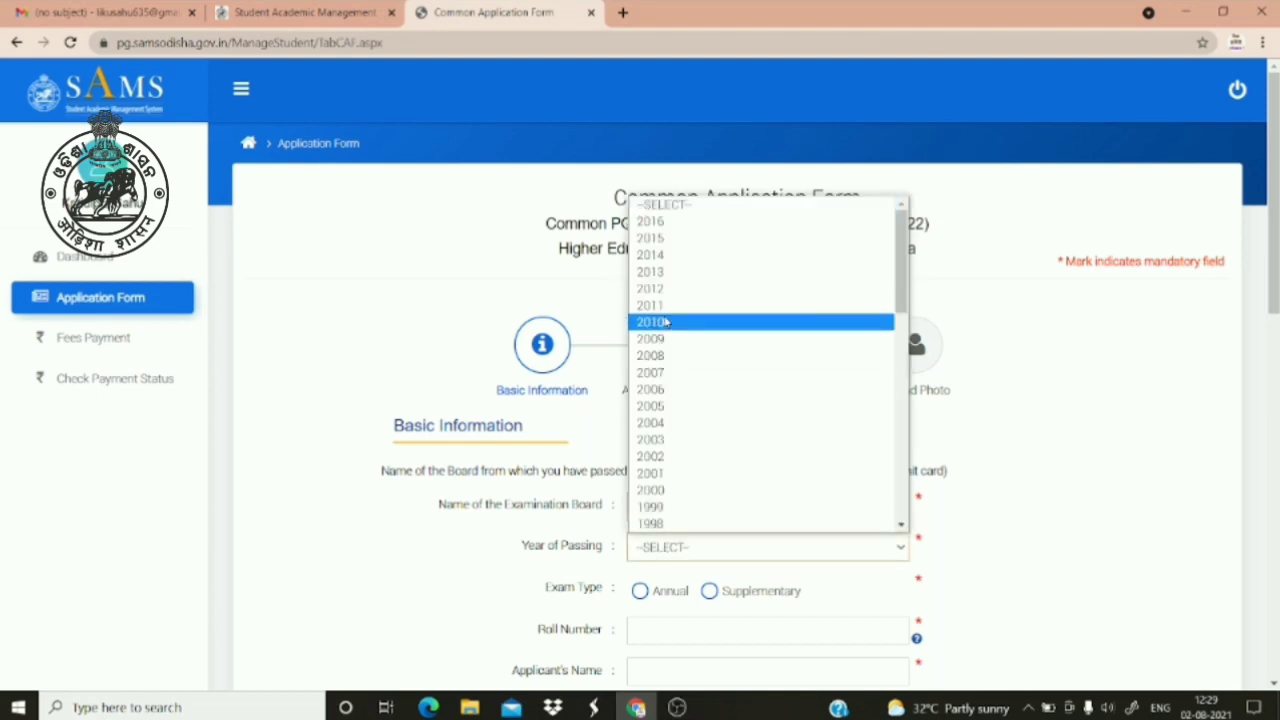
{"action": "left_click", "coordinate": [655, 222]}
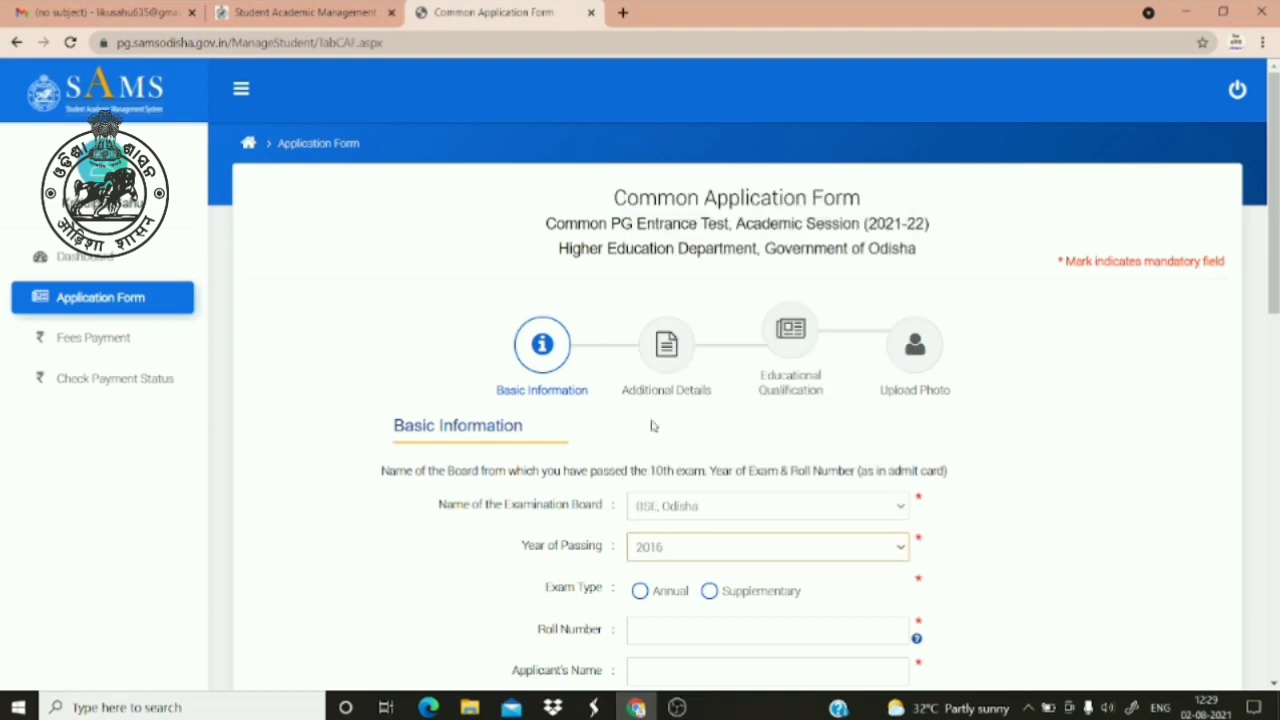
{"action": "left_click", "coordinate": [641, 592]}
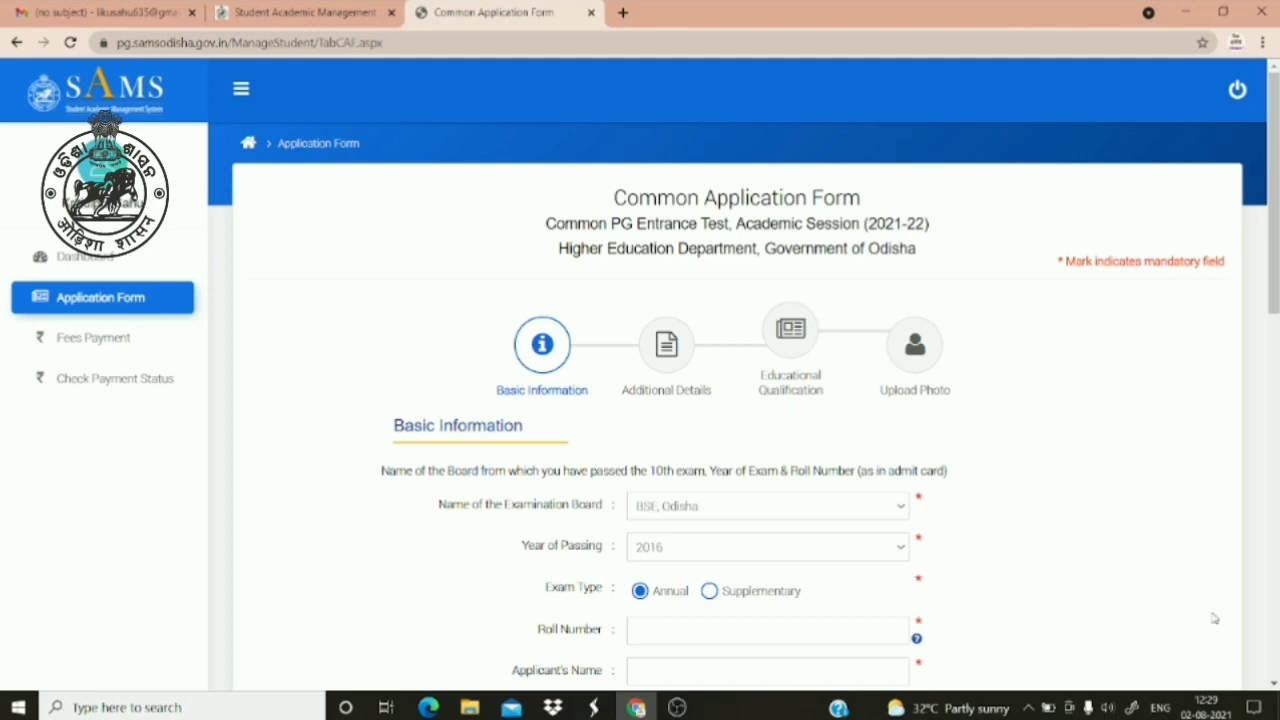
Enter the roll number, then fill in the applicant's and parents' names
{"action": "scroll", "coordinate": [1273, 684], "scroll_direction": "down", "scroll_amount": 2}
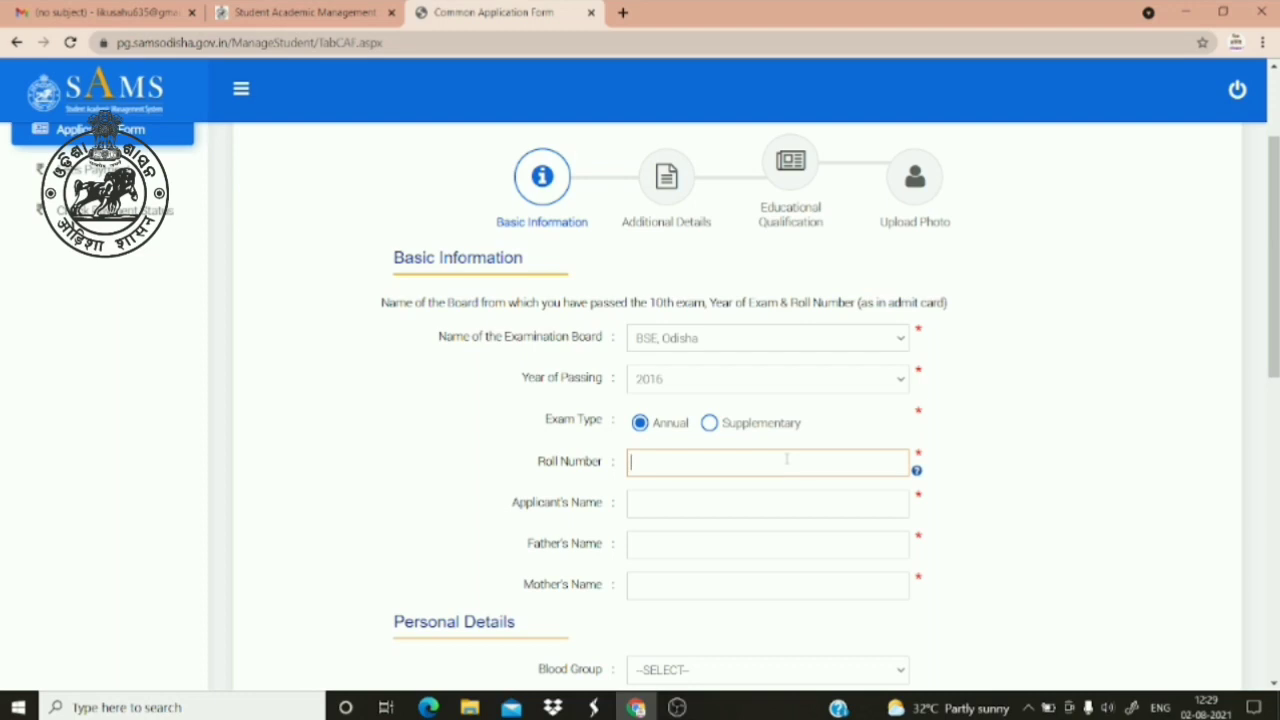
{"action": "type", "text": "348"}
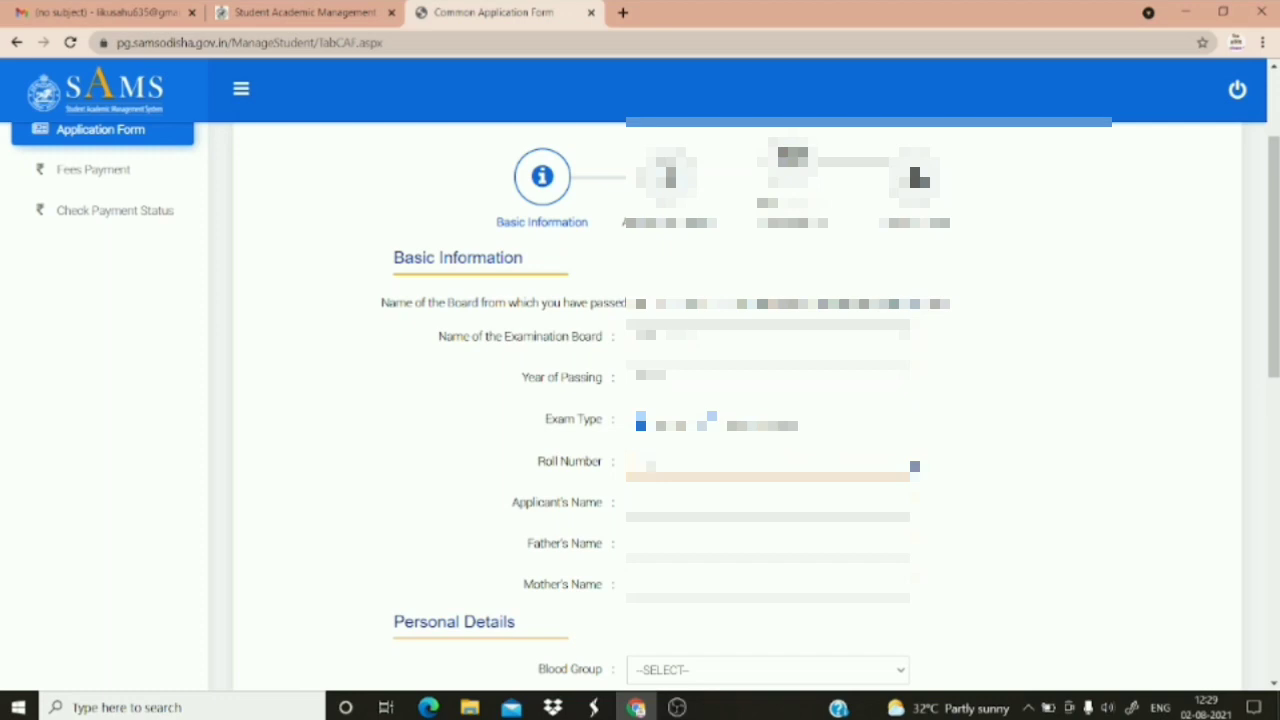
{"action": "type", "text": "123"}
{"action": "left_click", "coordinate": [722, 503]}
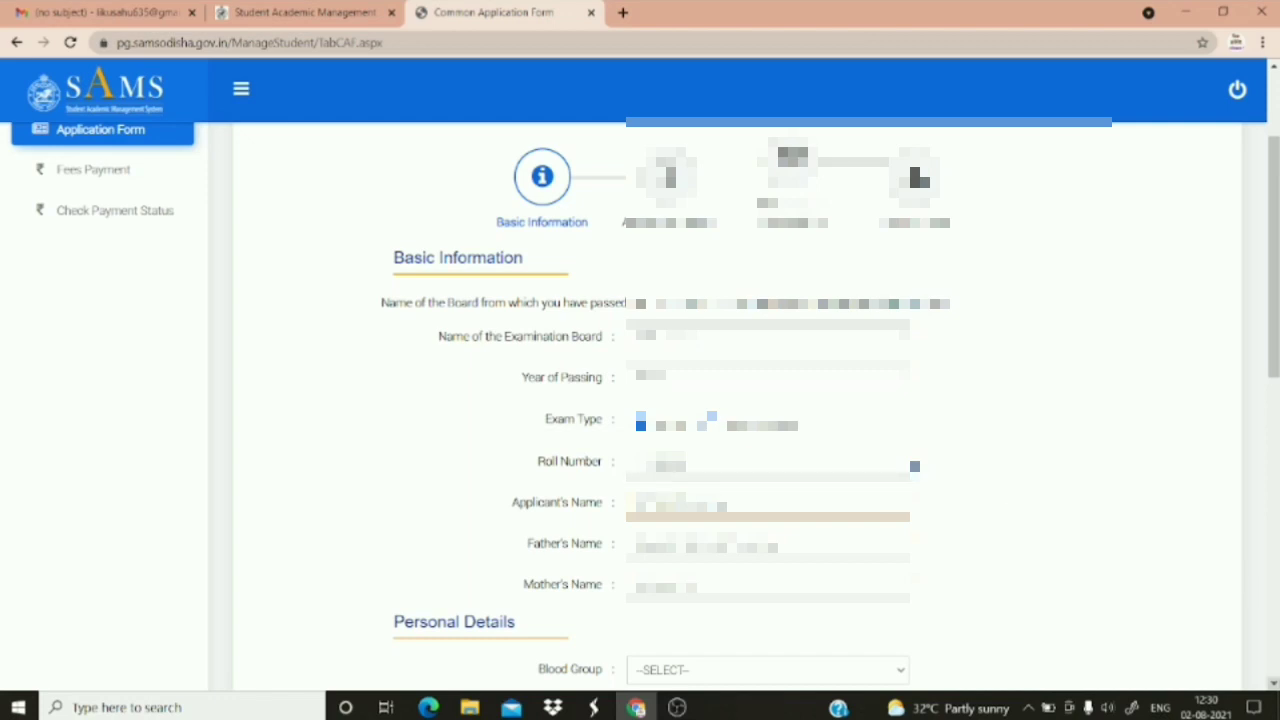
{"action": "left_click", "coordinate": [1273, 683]}
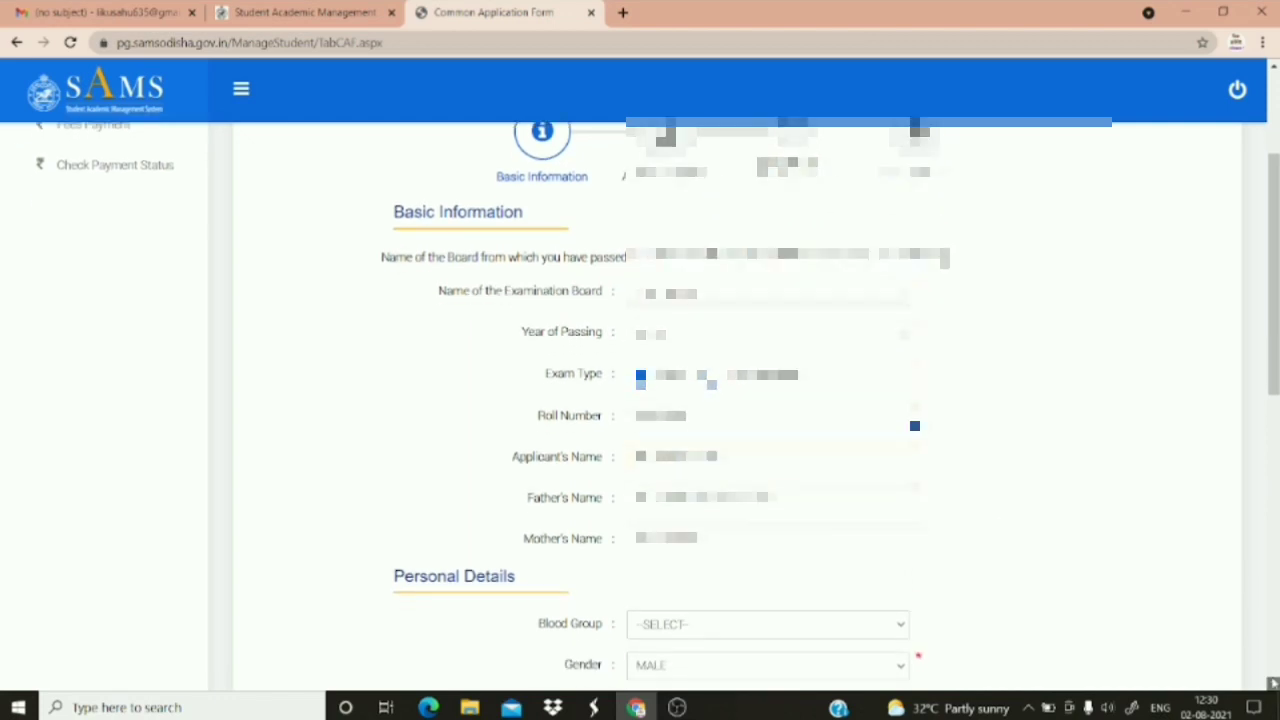
Review the personal details, leaving blood group unchanged, and bring up the identification type choices
{"action": "scroll", "coordinate": [1114, 546], "scroll_direction": "down", "scroll_amount": 3}
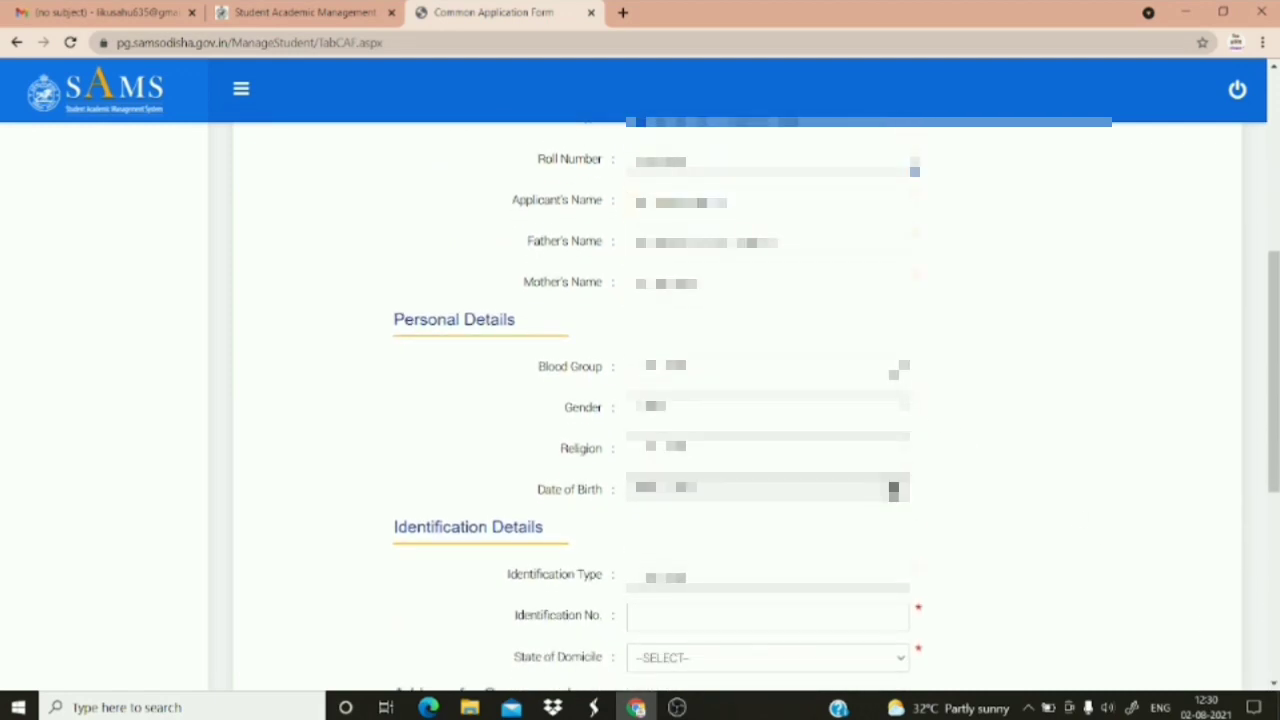
{"action": "left_click", "coordinate": [898, 370]}
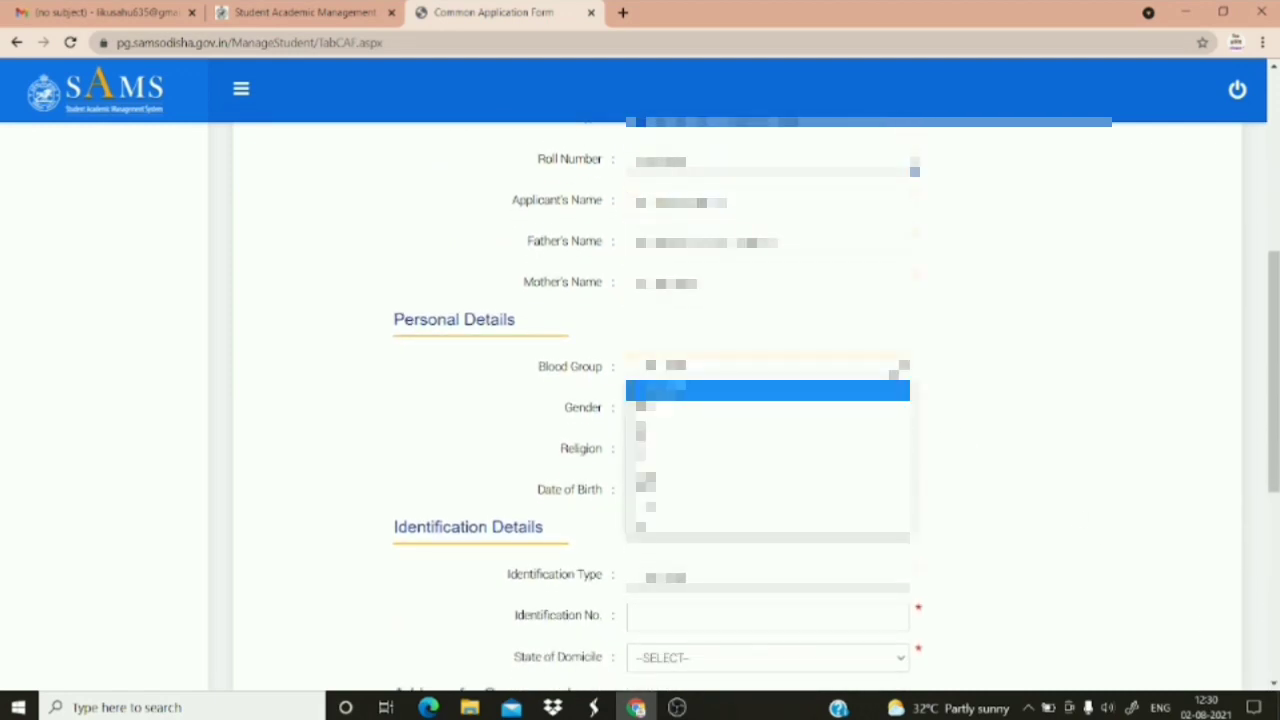
{"action": "left_click", "coordinate": [895, 372]}
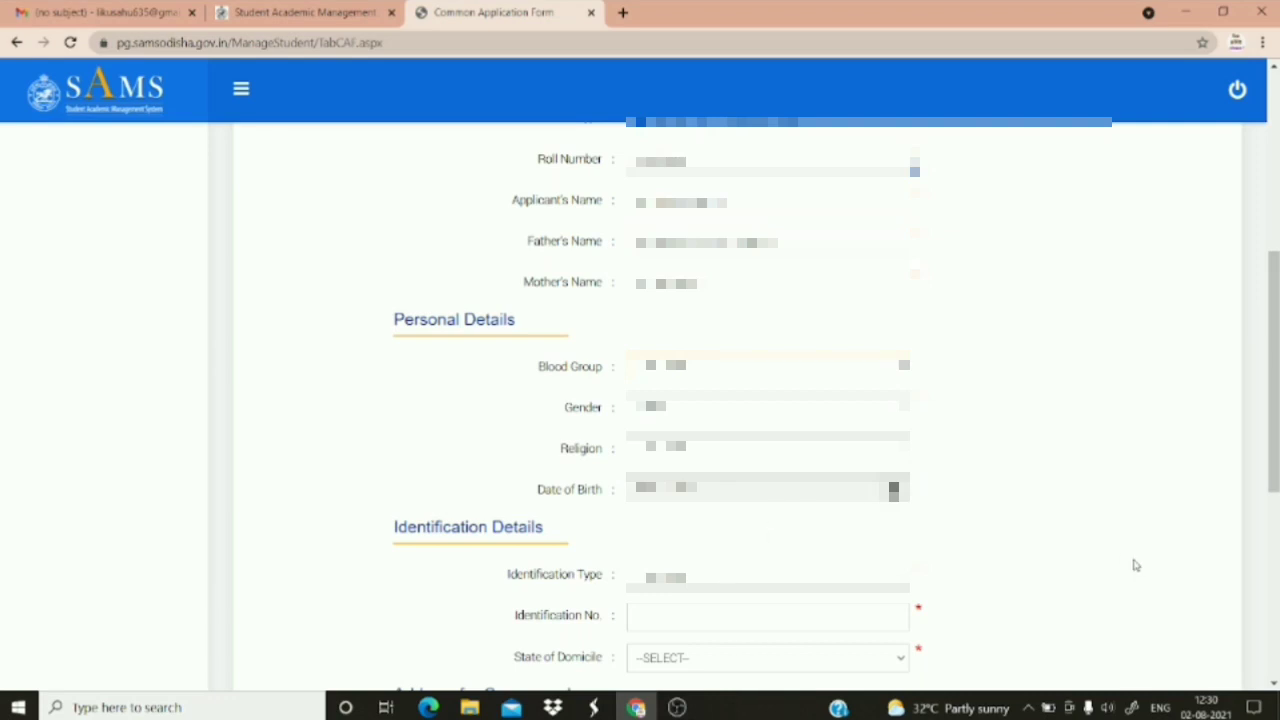
{"action": "left_click", "coordinate": [1272, 685]}
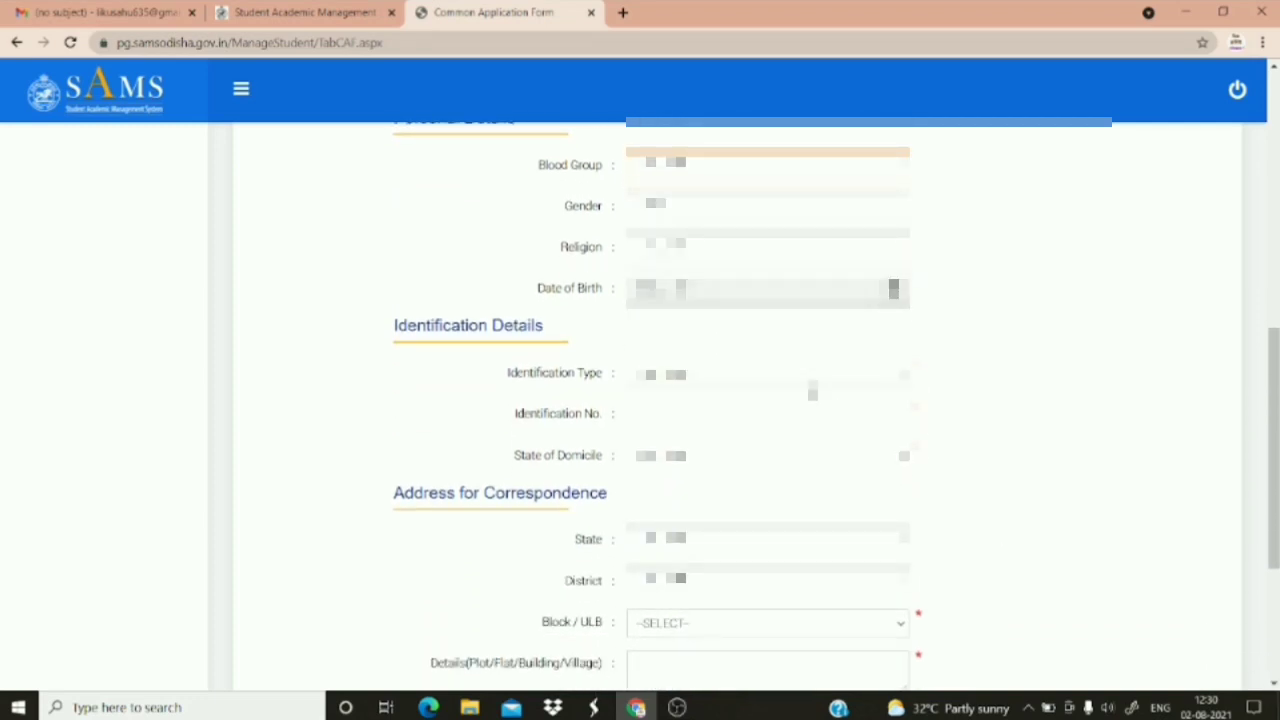
{"action": "left_click", "coordinate": [904, 374]}
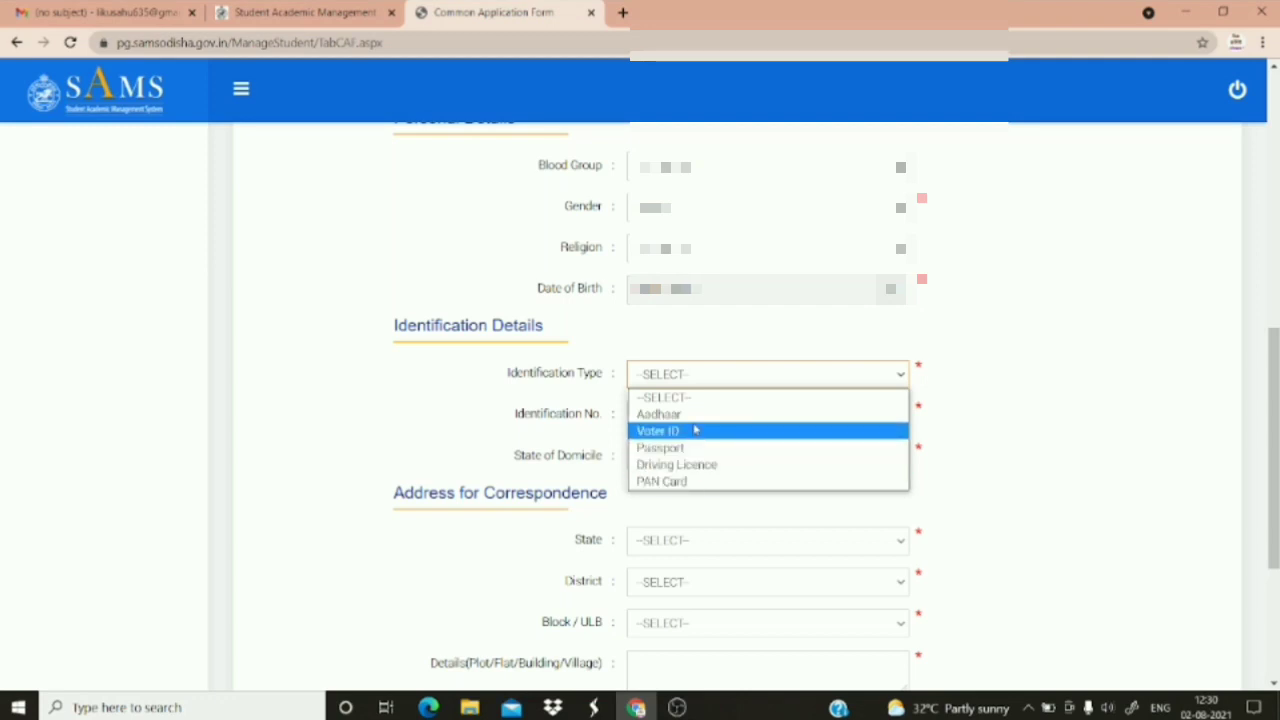
Set the identification type to Aadhaar and enter the identification number
{"action": "left_click", "coordinate": [699, 416]}
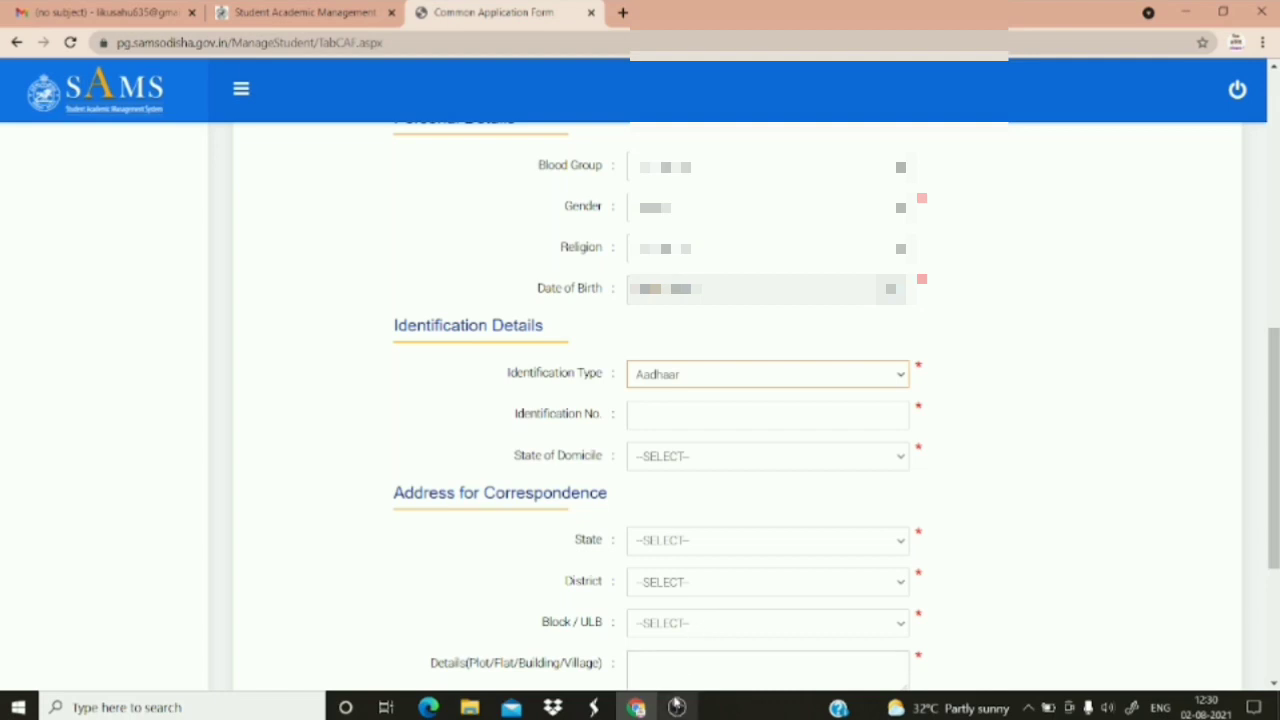
{"action": "left_click", "coordinate": [936, 416]}
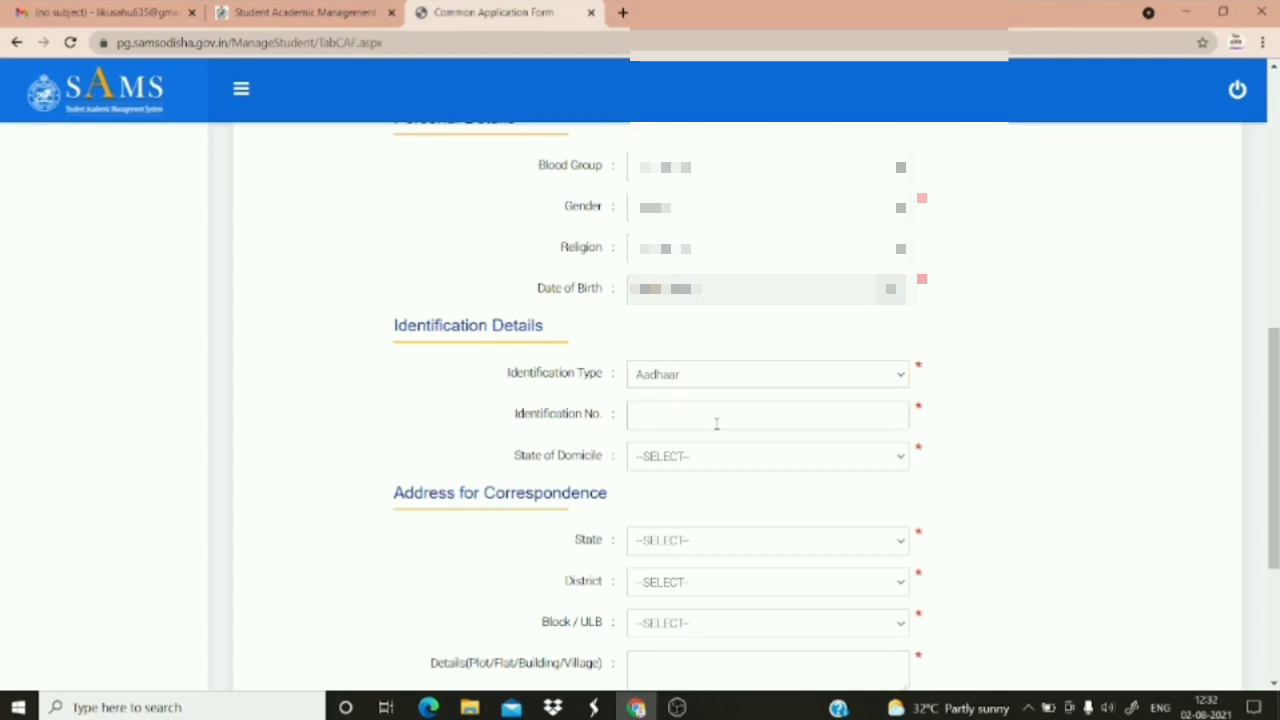
{"action": "left_click", "coordinate": [640, 417]}
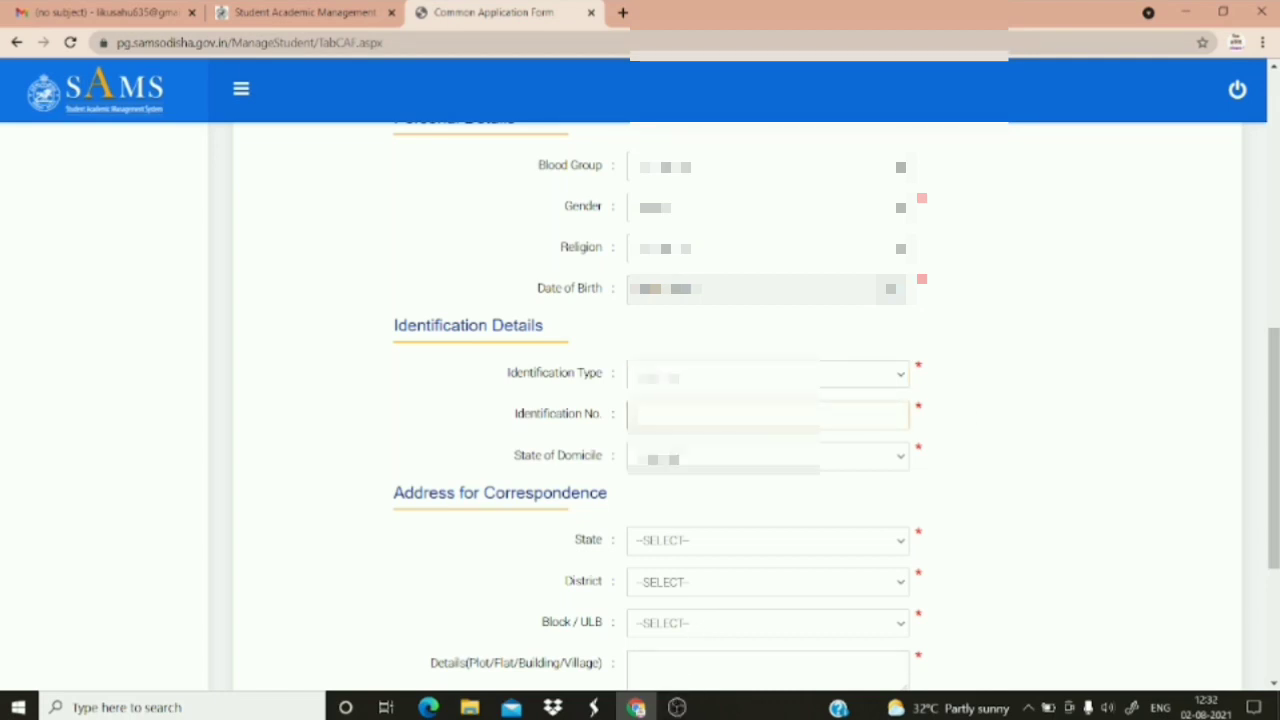
{"action": "type", "text": "123456"}
Choose the second listed state as the state of domicile
{"action": "left_click", "coordinate": [680, 456]}
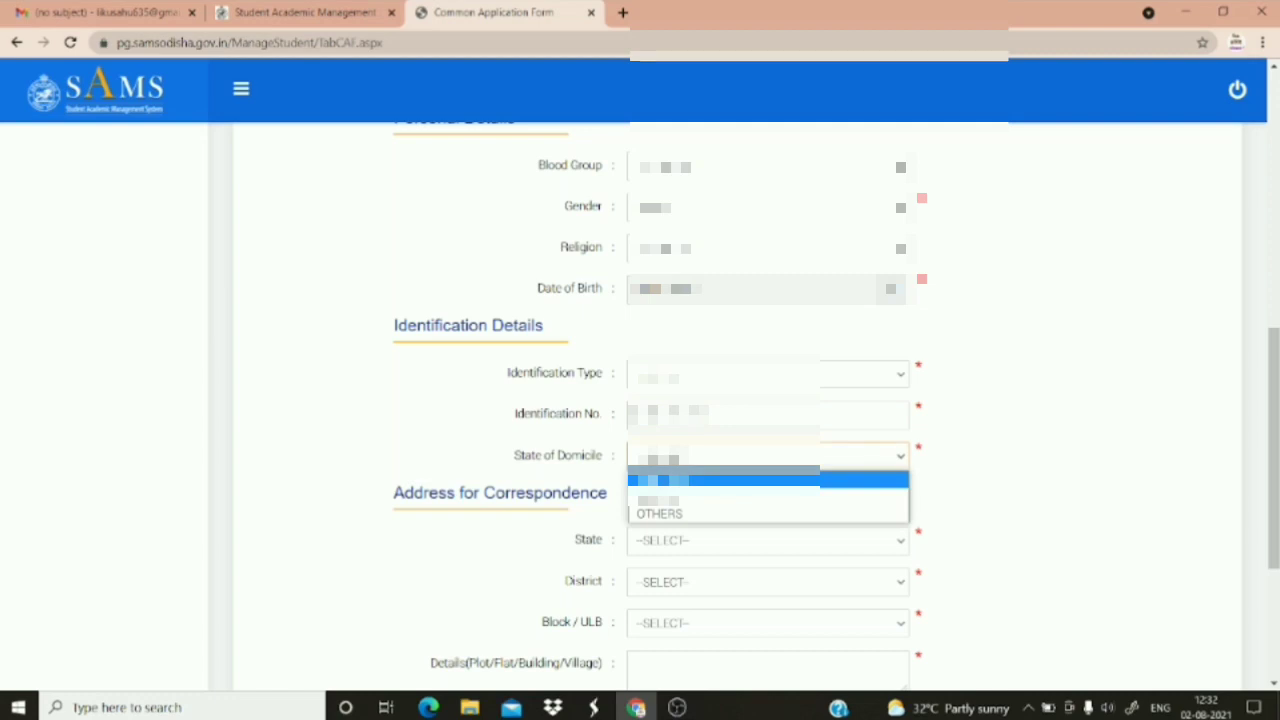
{"action": "key", "text": "Down"}
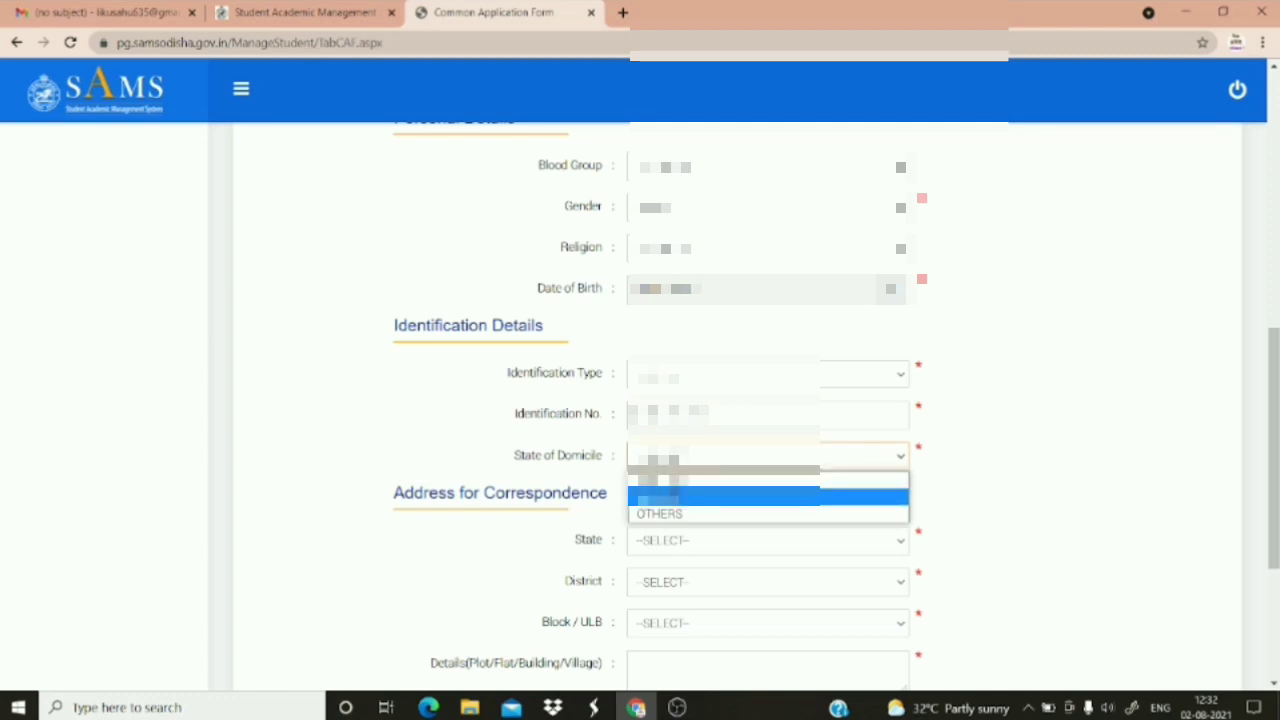
{"action": "left_click", "coordinate": [674, 496]}
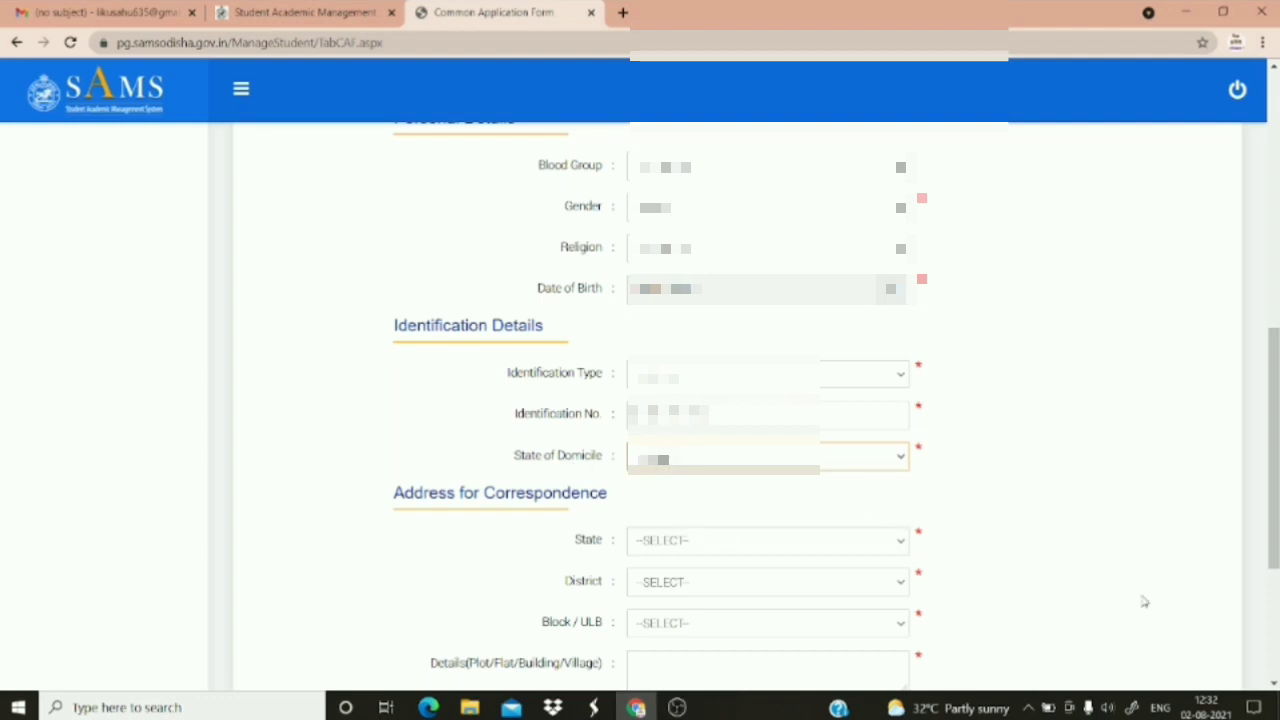
{"action": "scroll", "coordinate": [1272, 678], "scroll_direction": "down", "scroll_amount": 2}
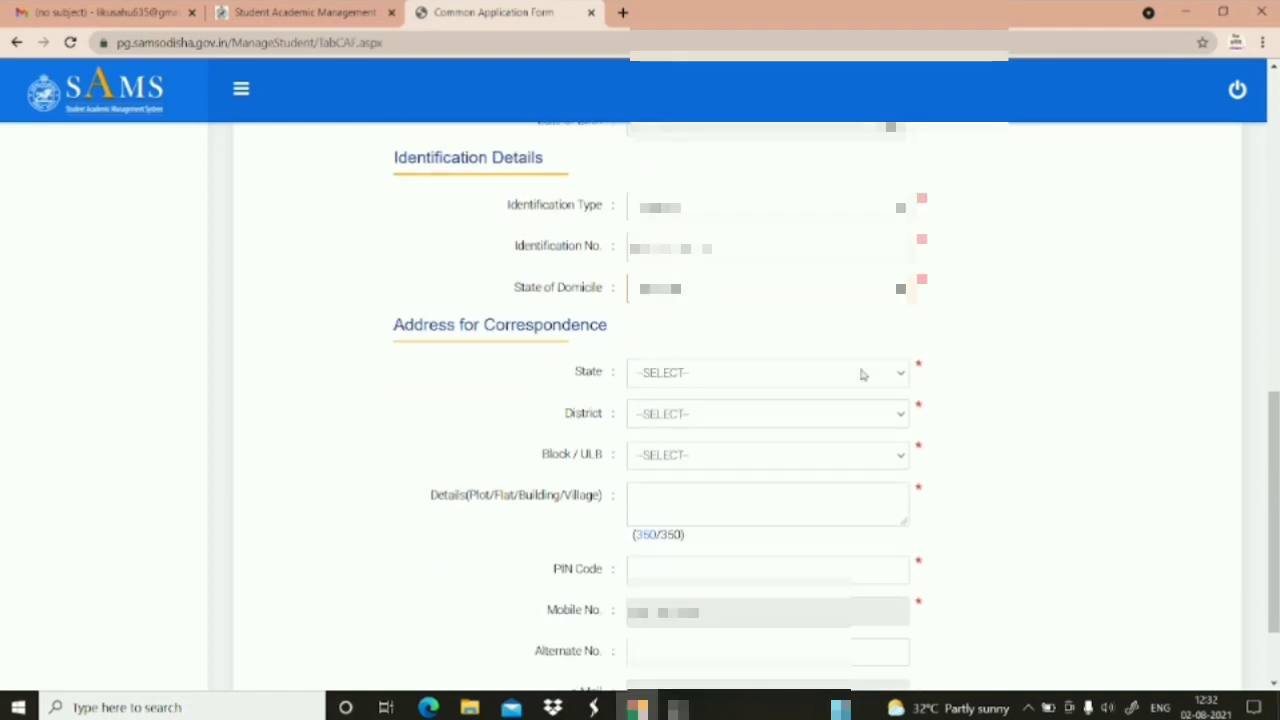
Set the correspondence address state to ODISHA and the district to SUNDARGARH
{"action": "left_click", "coordinate": [858, 373]}
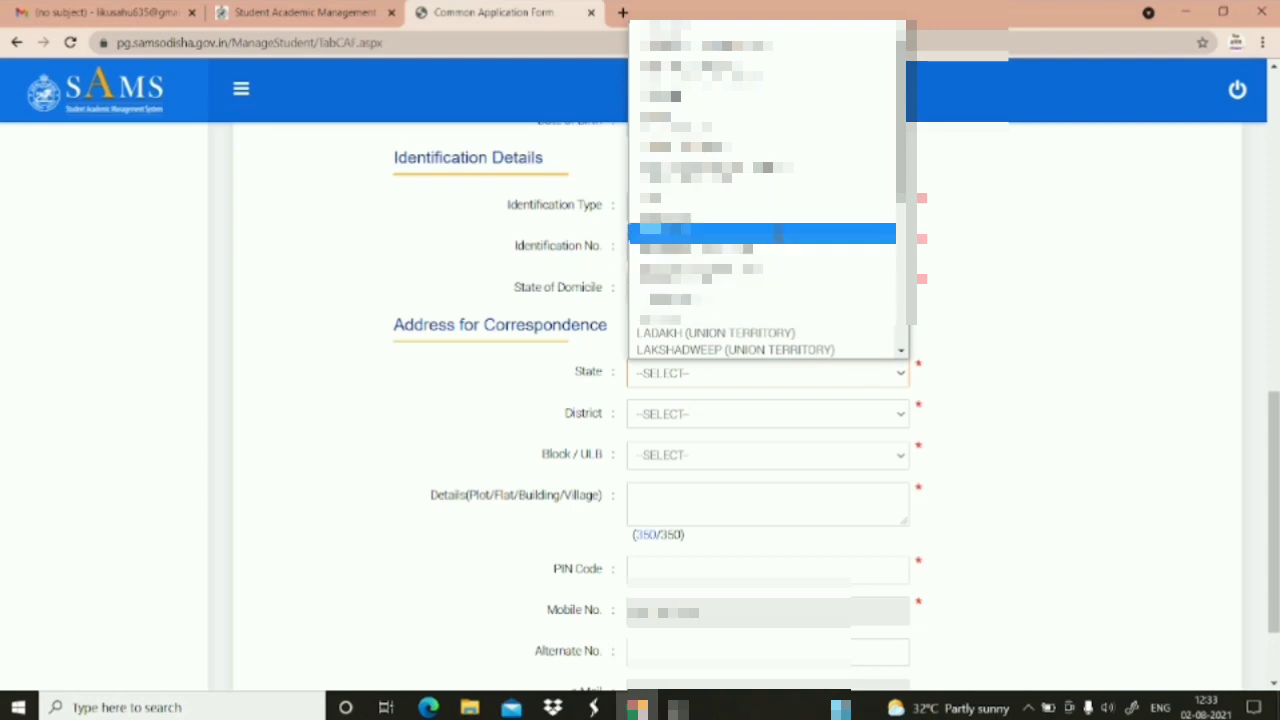
{"action": "left_click", "coordinate": [900, 350]}
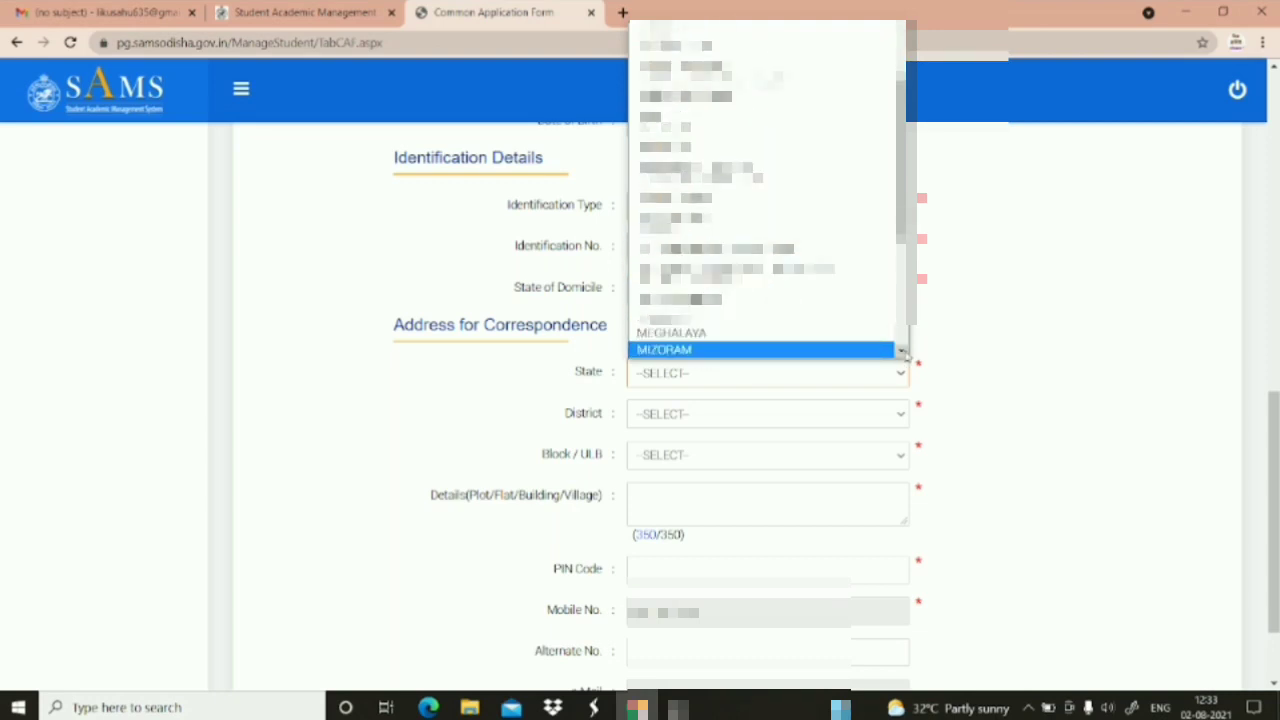
{"action": "left_click", "coordinate": [902, 351]}
{"action": "left_click", "coordinate": [902, 351]}
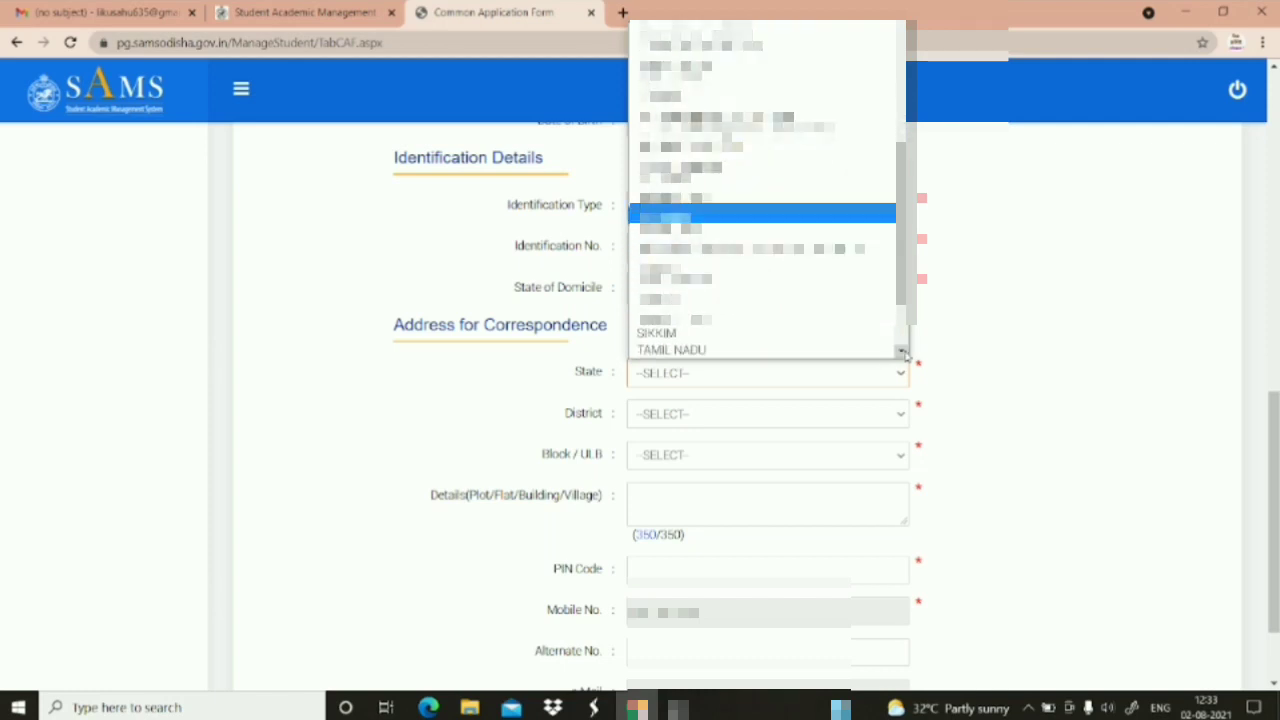
{"action": "left_click", "coordinate": [703, 232]}
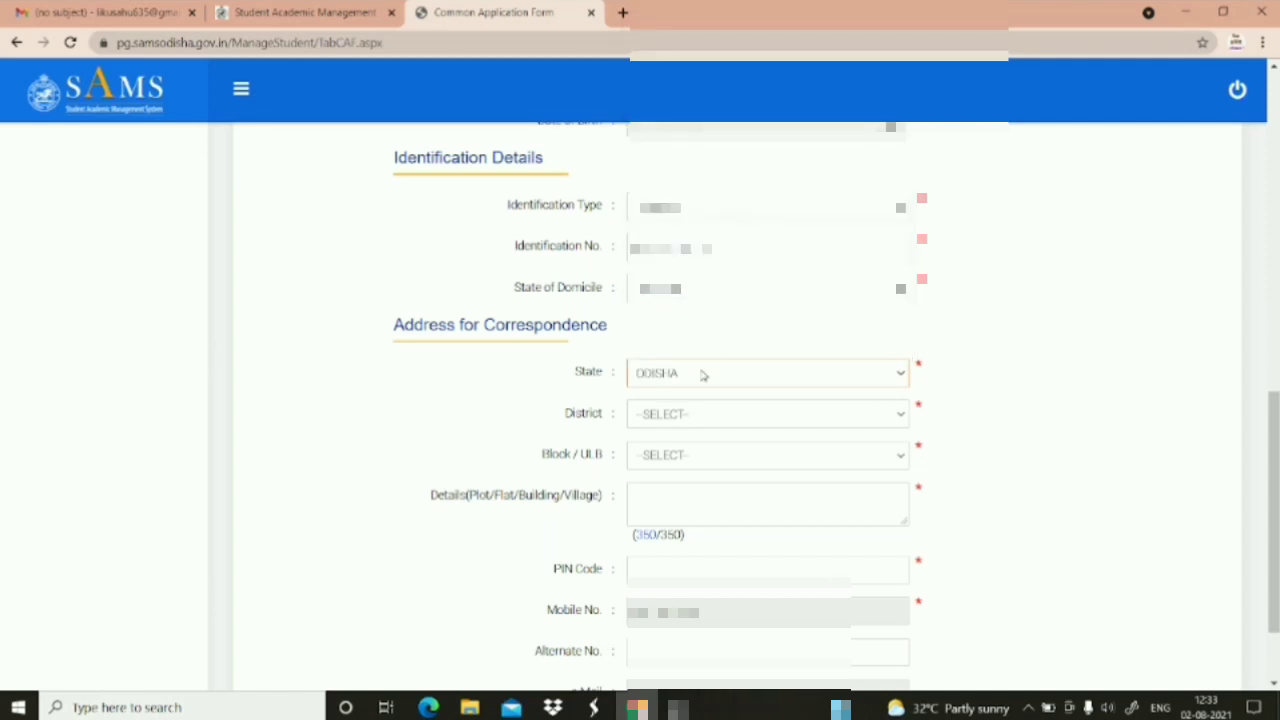
{"action": "left_click", "coordinate": [703, 412]}
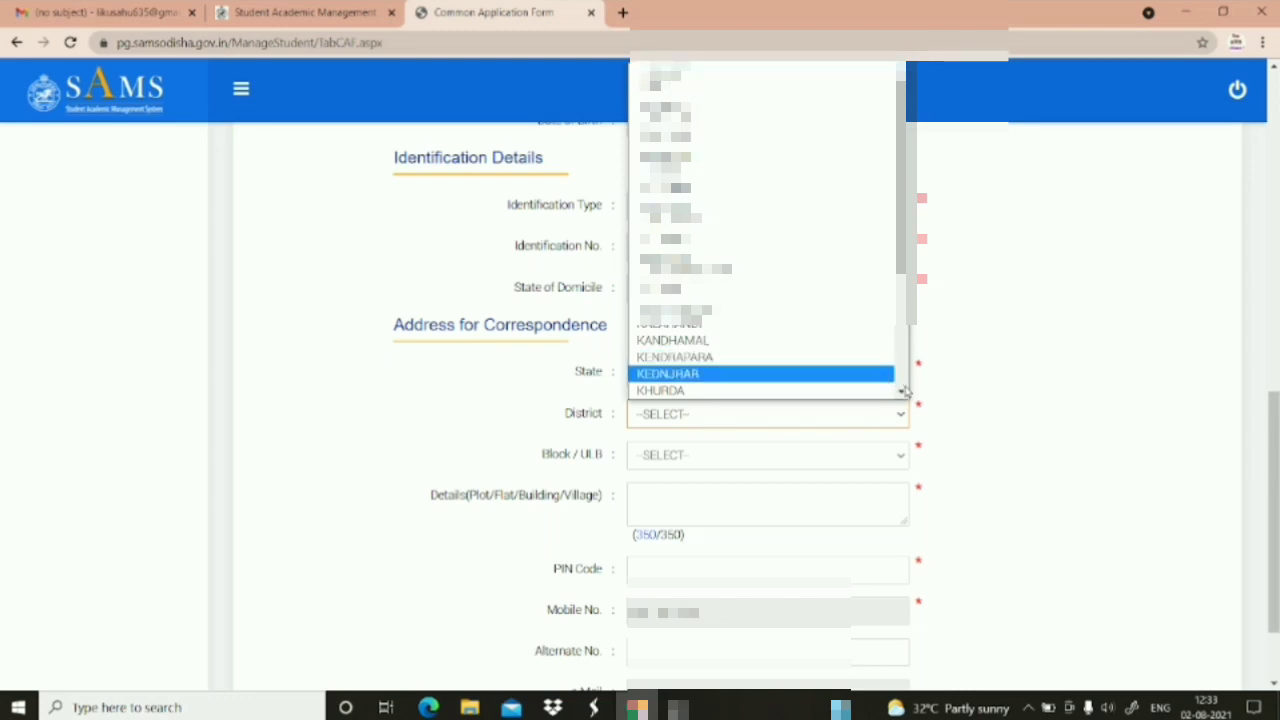
{"action": "scroll", "coordinate": [904, 390], "scroll_direction": "down", "scroll_amount": 4}
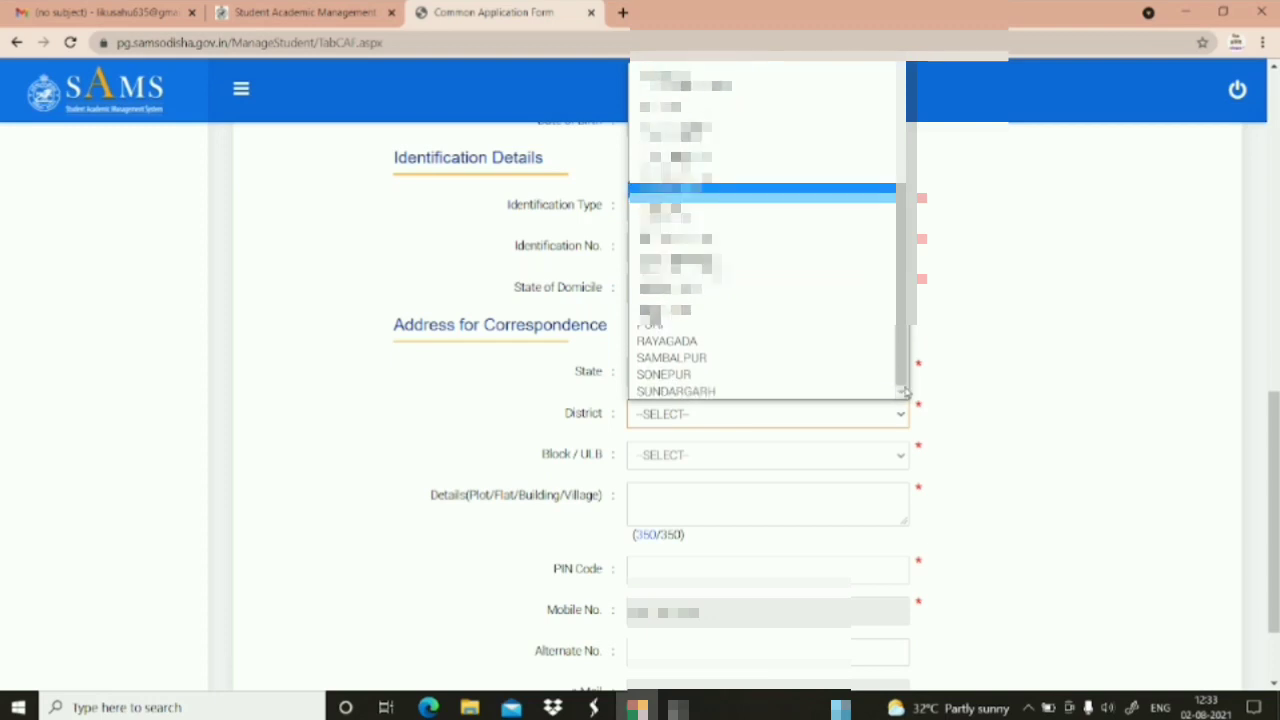
{"action": "left_click", "coordinate": [734, 393]}
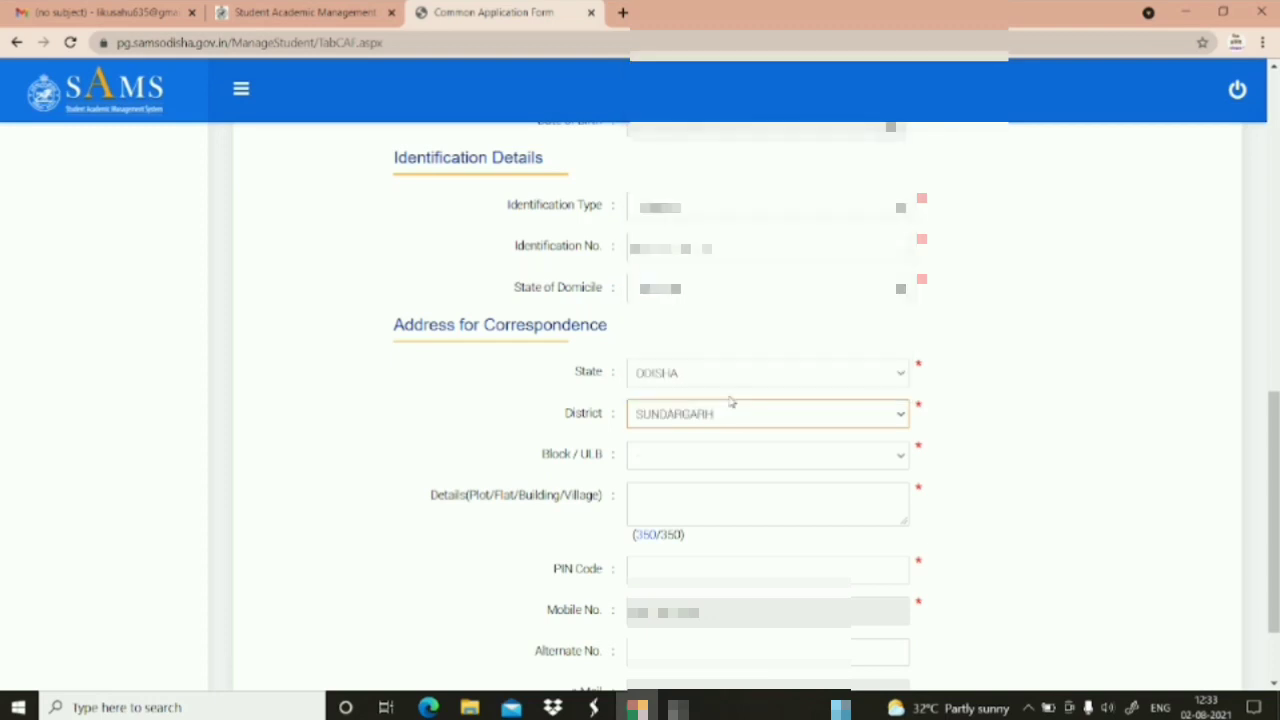
Choose the Block/ULB and submit the basic information page
{"action": "left_click", "coordinate": [709, 452]}
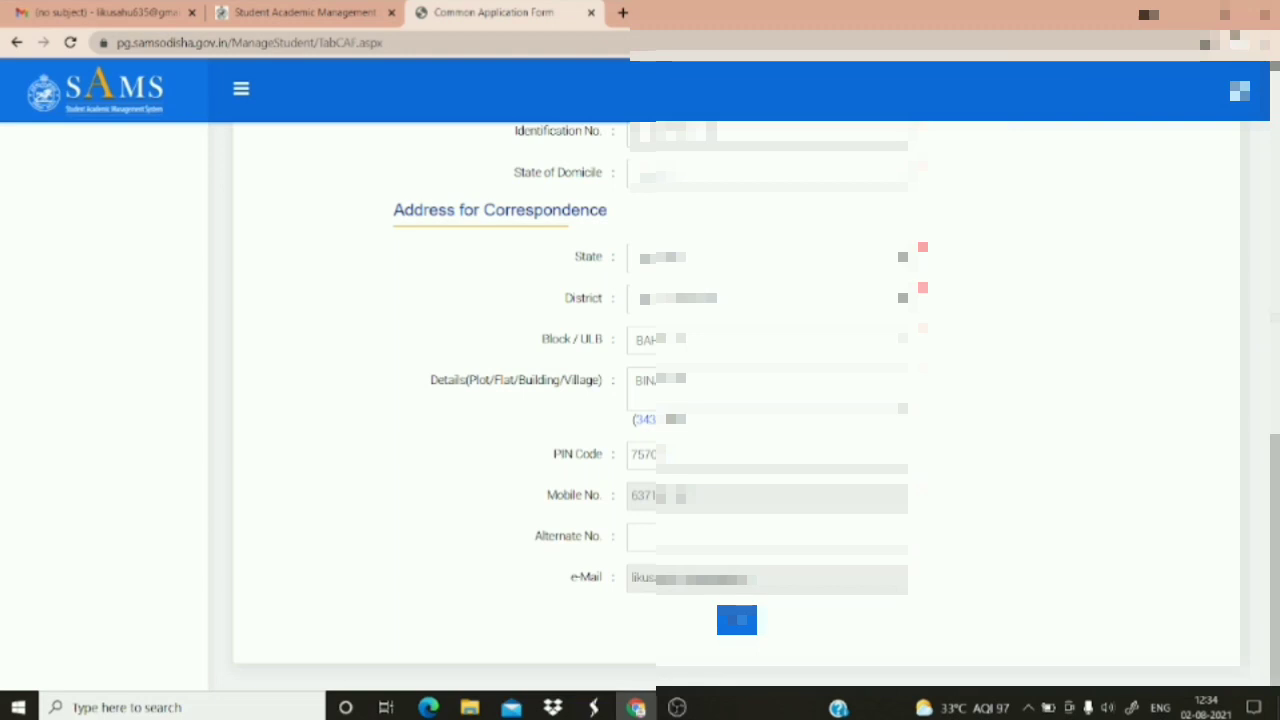
{"action": "scroll", "coordinate": [640, 400], "scroll_direction": "up", "scroll_amount": 5}
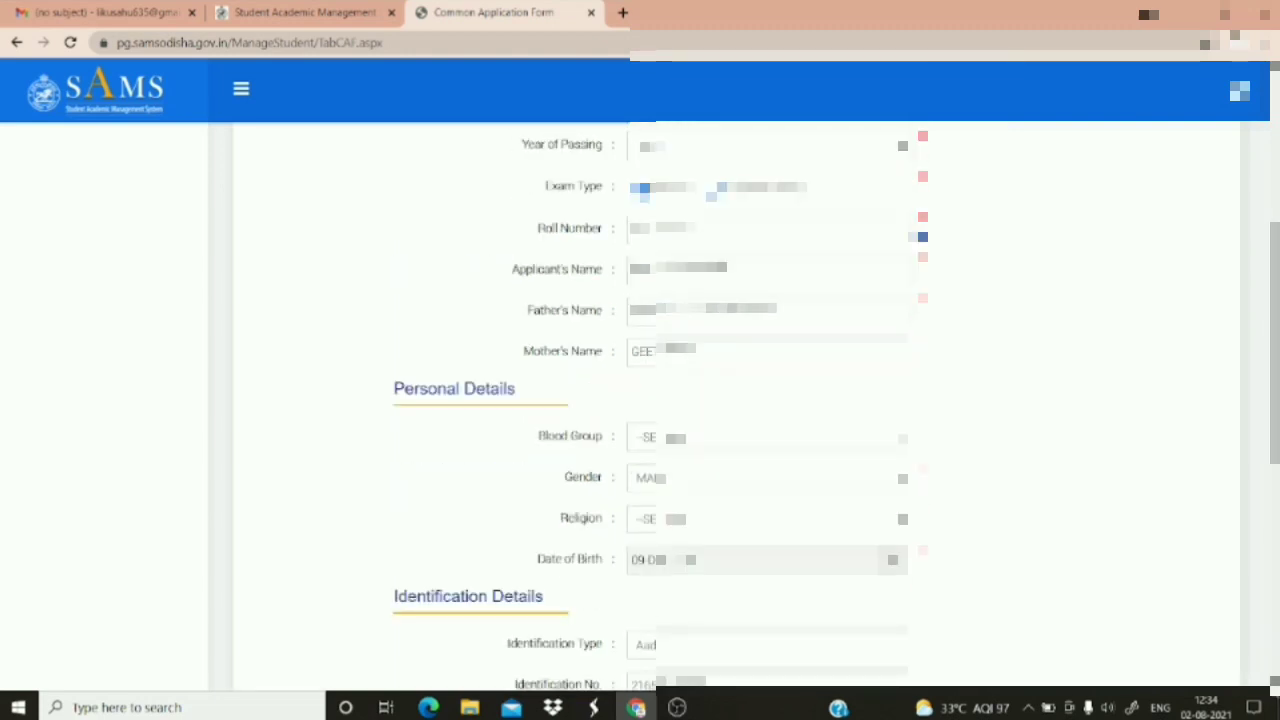
{"action": "scroll", "coordinate": [1274, 682], "scroll_direction": "down", "scroll_amount": 3}
{"action": "scroll", "coordinate": [1274, 682], "scroll_direction": "down", "scroll_amount": 3}
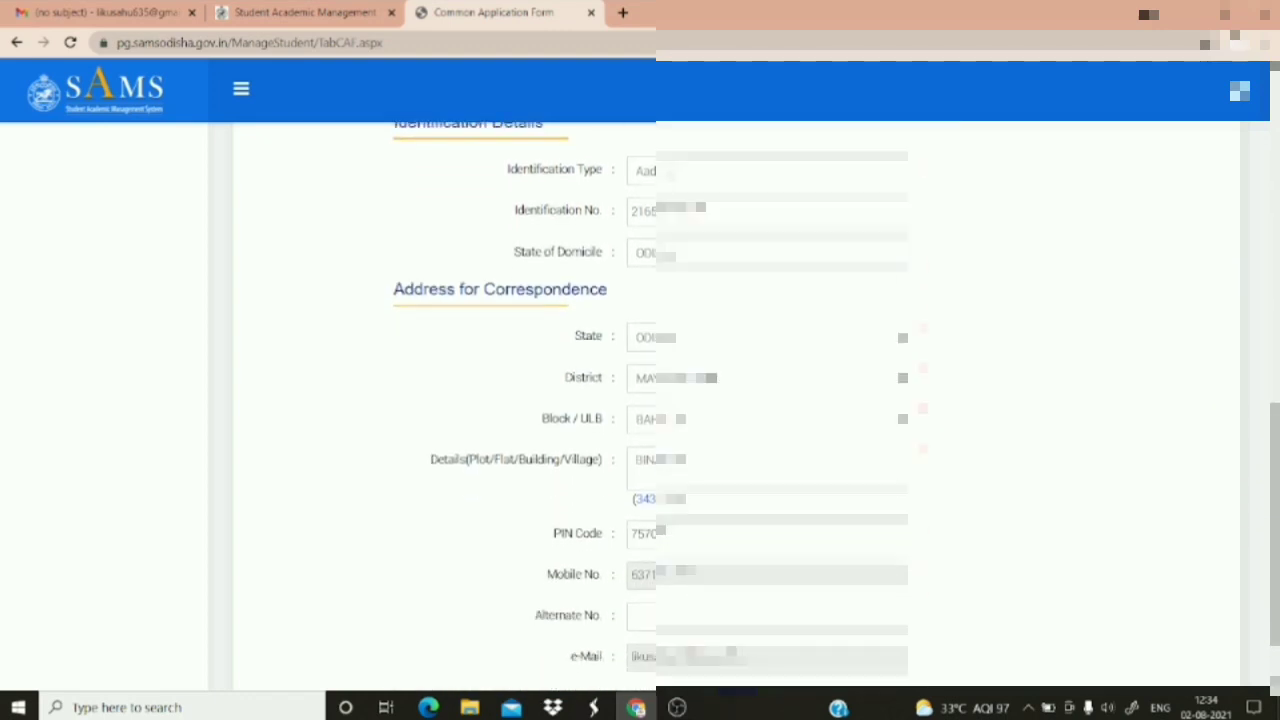
{"action": "scroll", "coordinate": [1274, 682], "scroll_direction": "down", "scroll_amount": 2}
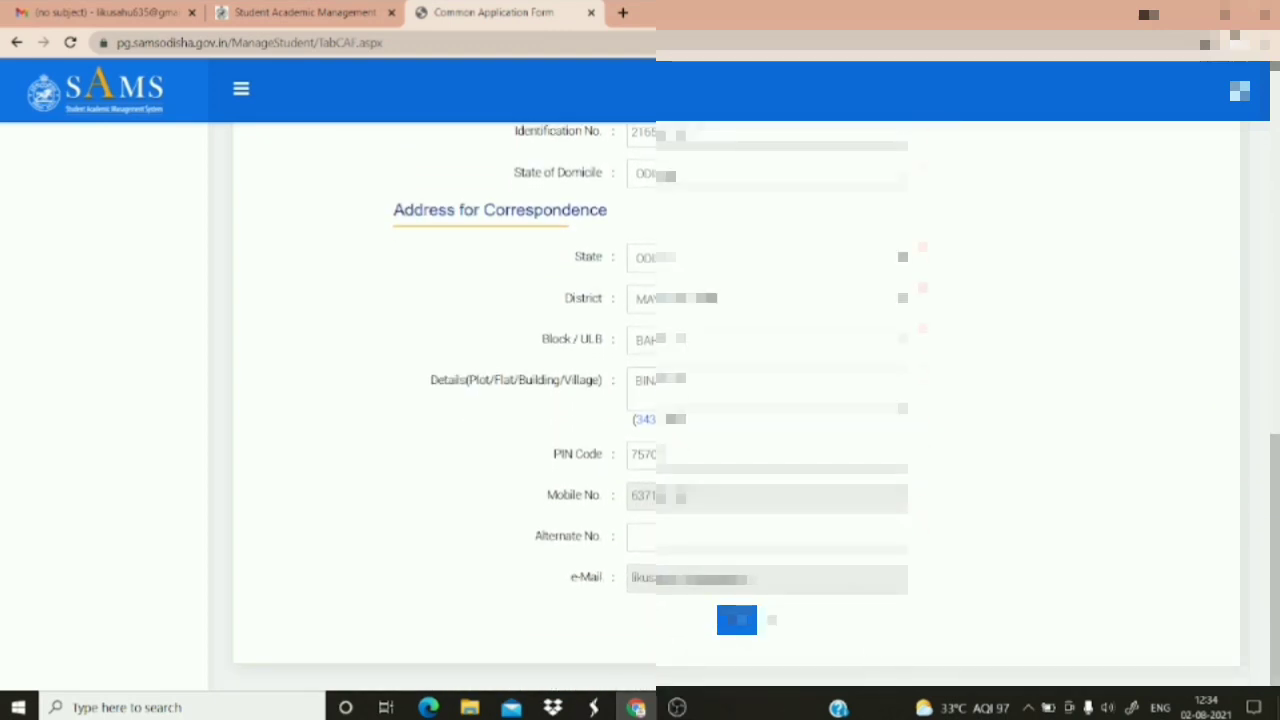
{"action": "left_click", "coordinate": [737, 620]}
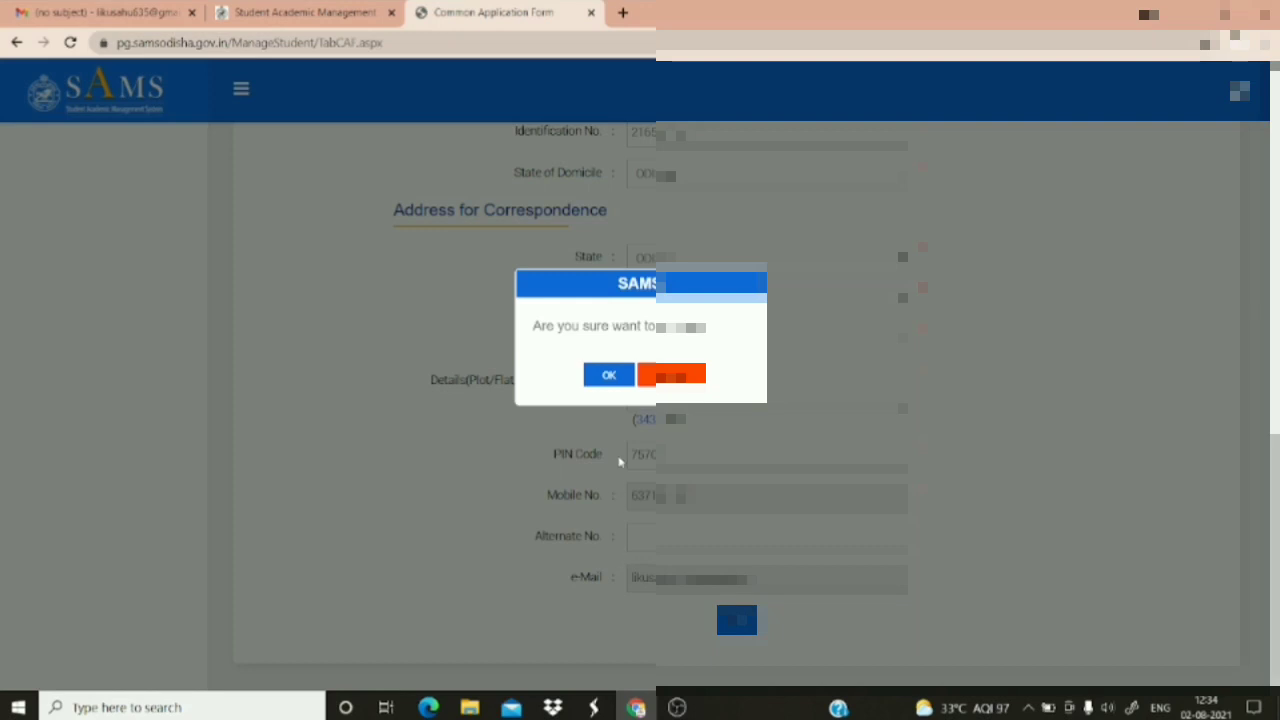
Confirm the 'Are you sure' prompt with OK to save the basic information
{"action": "left_click", "coordinate": [613, 375]}
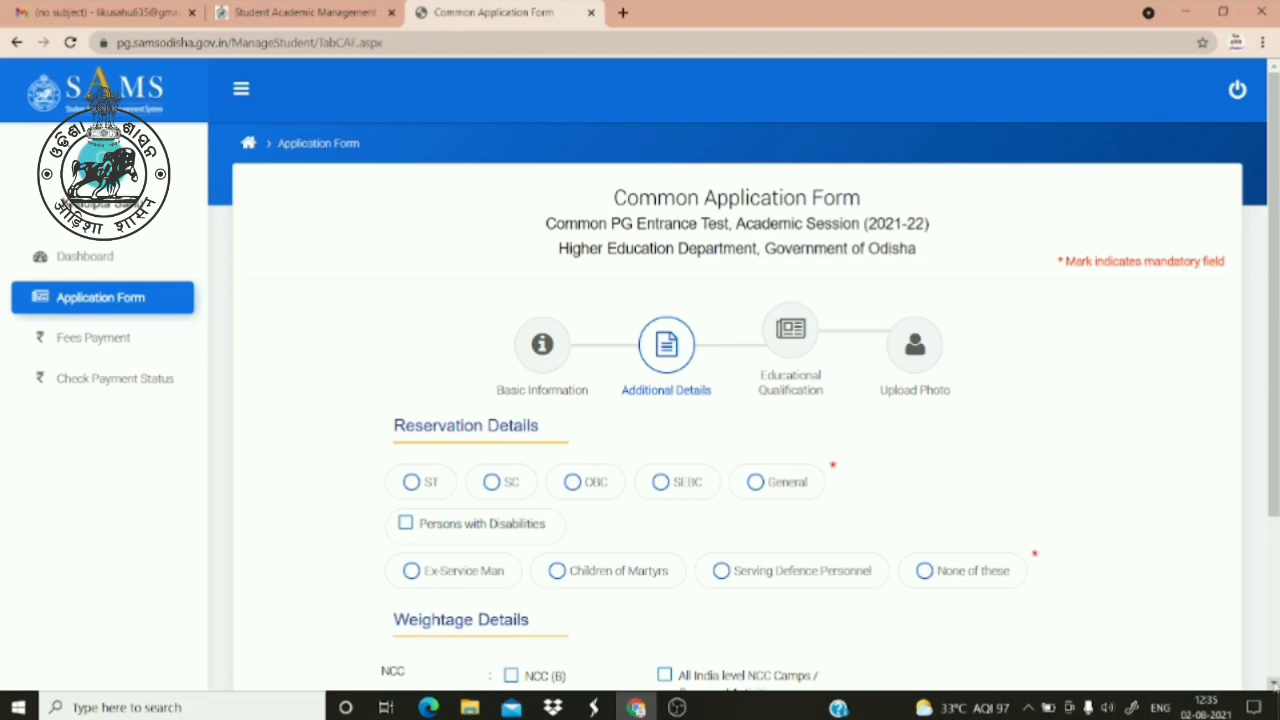
Select OBC under Reservation Details and attempt Next, raising a reservation warning
{"action": "scroll", "coordinate": [740, 400], "scroll_direction": "down", "scroll_amount": 3}
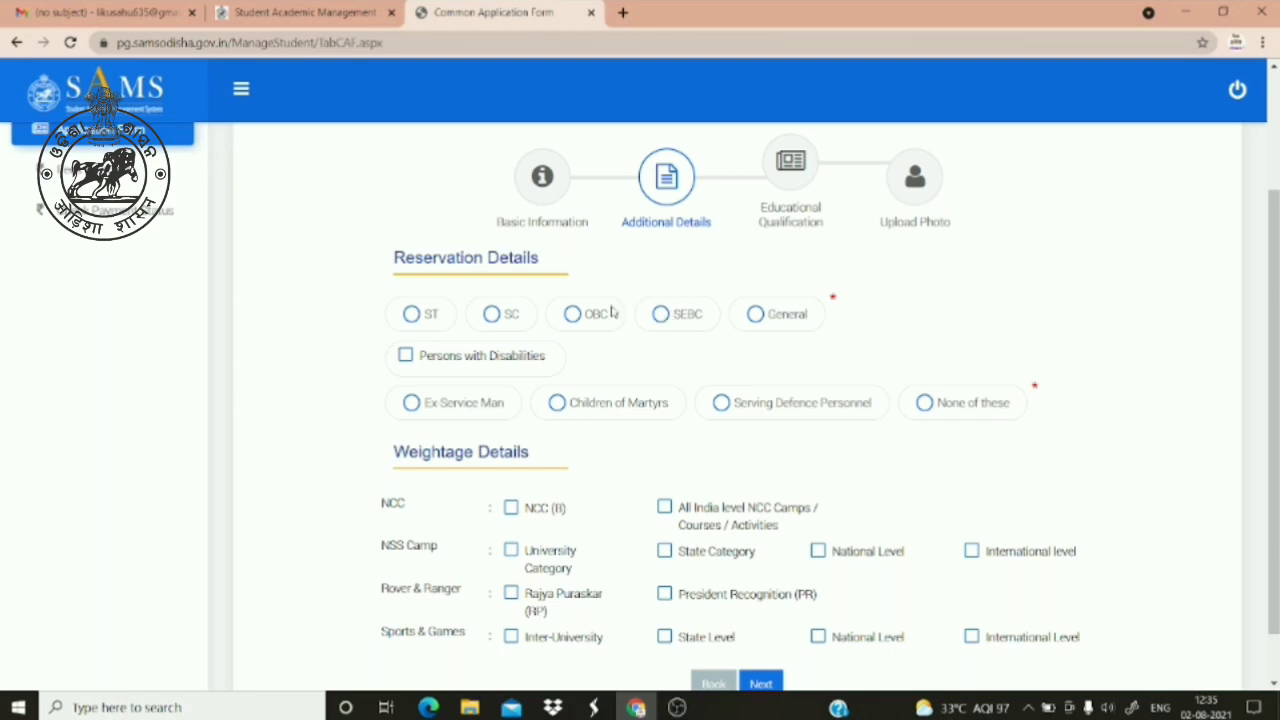
{"action": "left_click", "coordinate": [576, 316]}
{"action": "left_click", "coordinate": [1273, 683]}
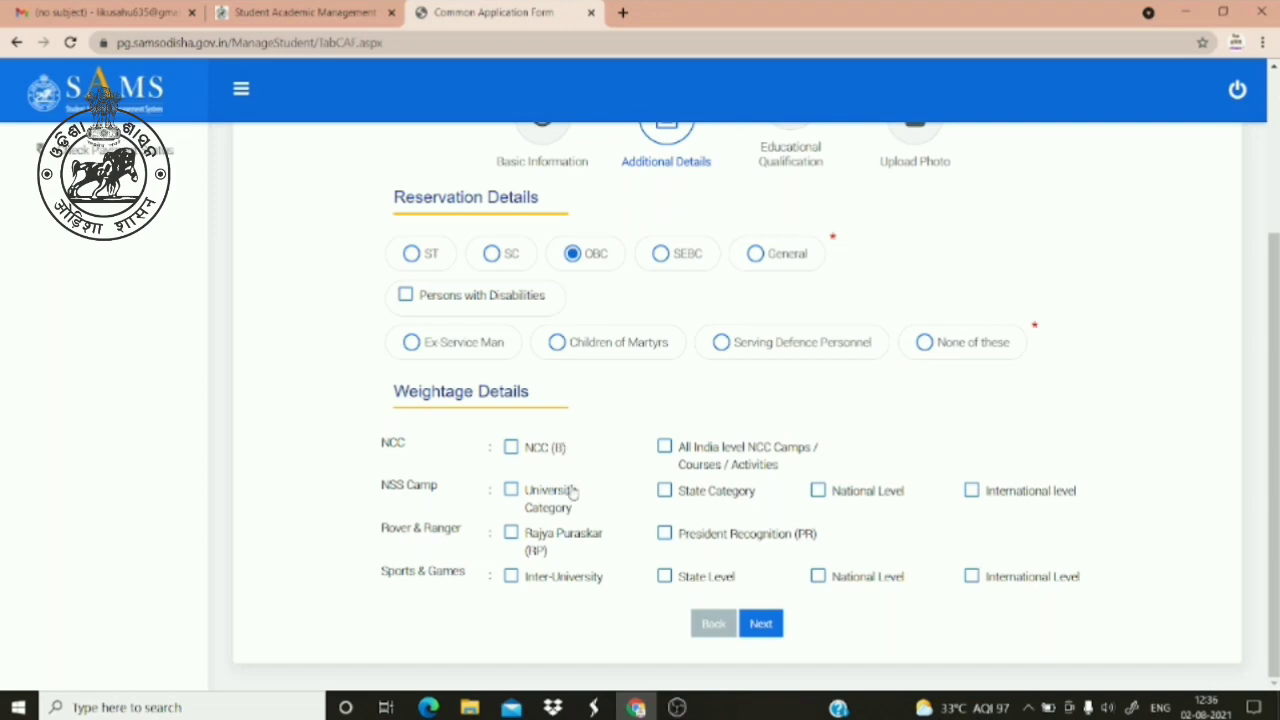
{"action": "left_click", "coordinate": [760, 624]}
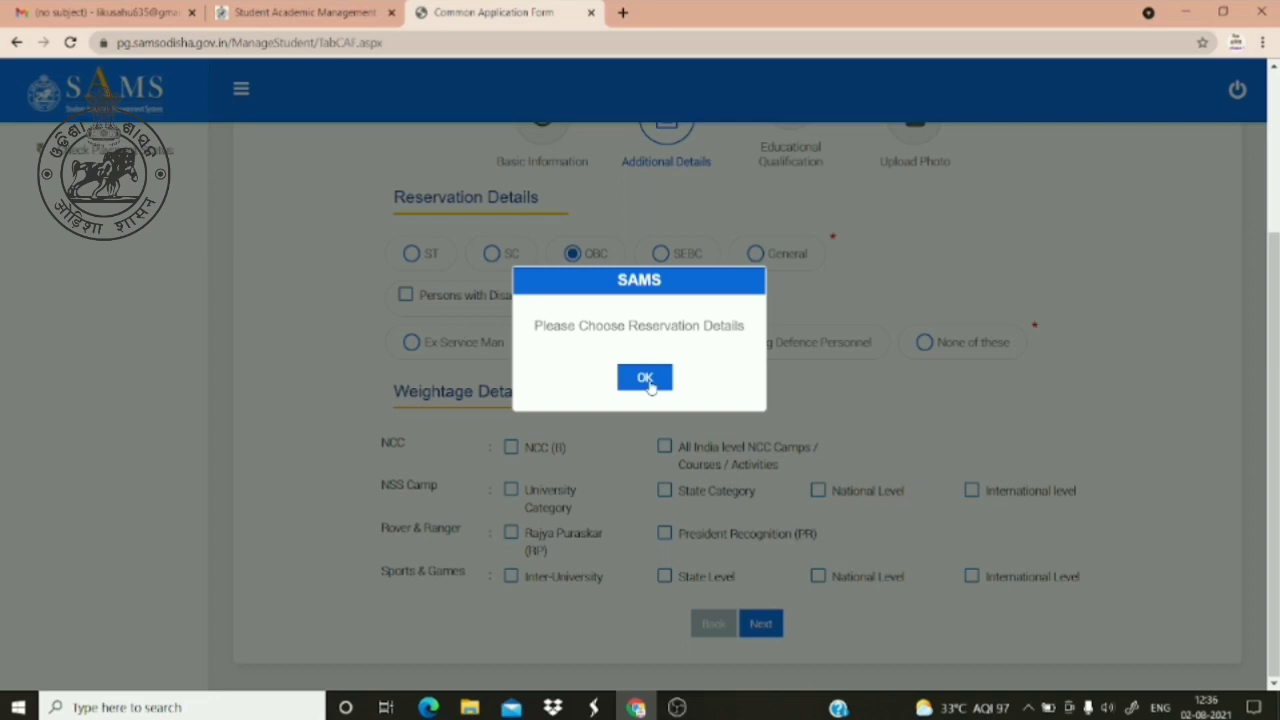
Dismiss the reservation alert and choose 'None of these' for special categories
{"action": "left_click", "coordinate": [645, 378]}
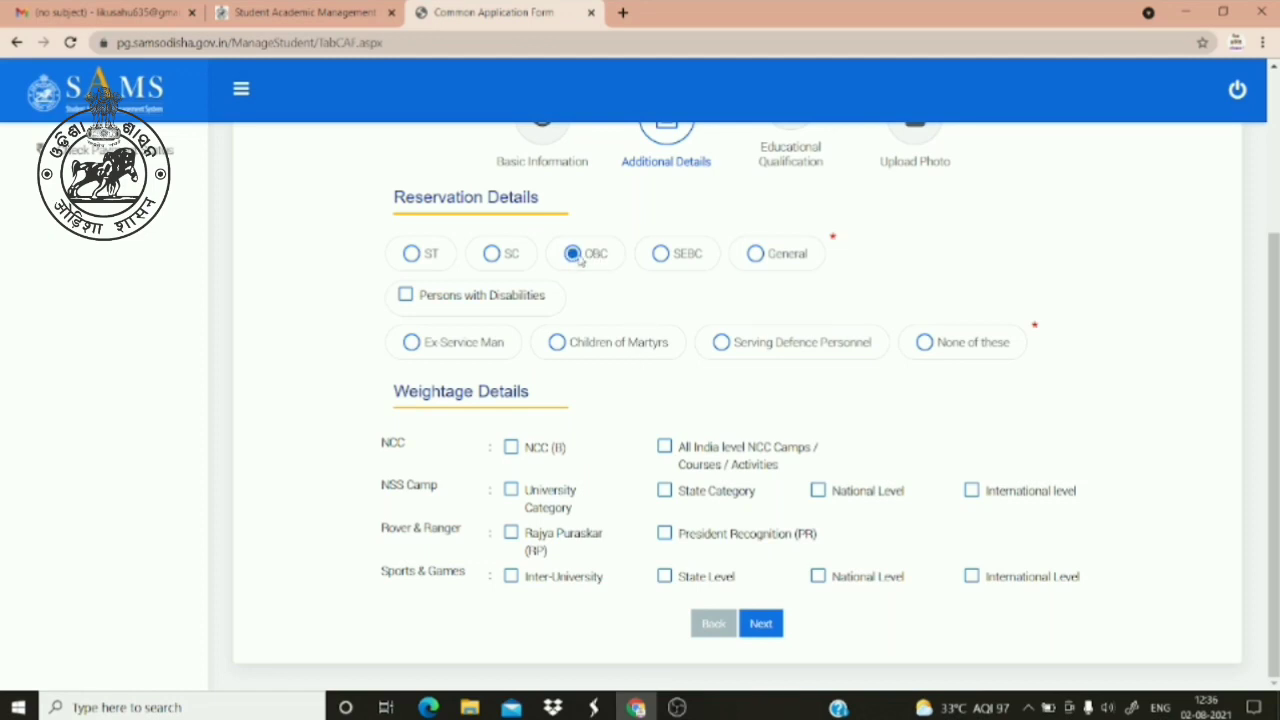
{"action": "left_click", "coordinate": [924, 342]}
Save the additional details with Next and confirm OK on the proceed prompt
{"action": "left_click", "coordinate": [765, 627]}
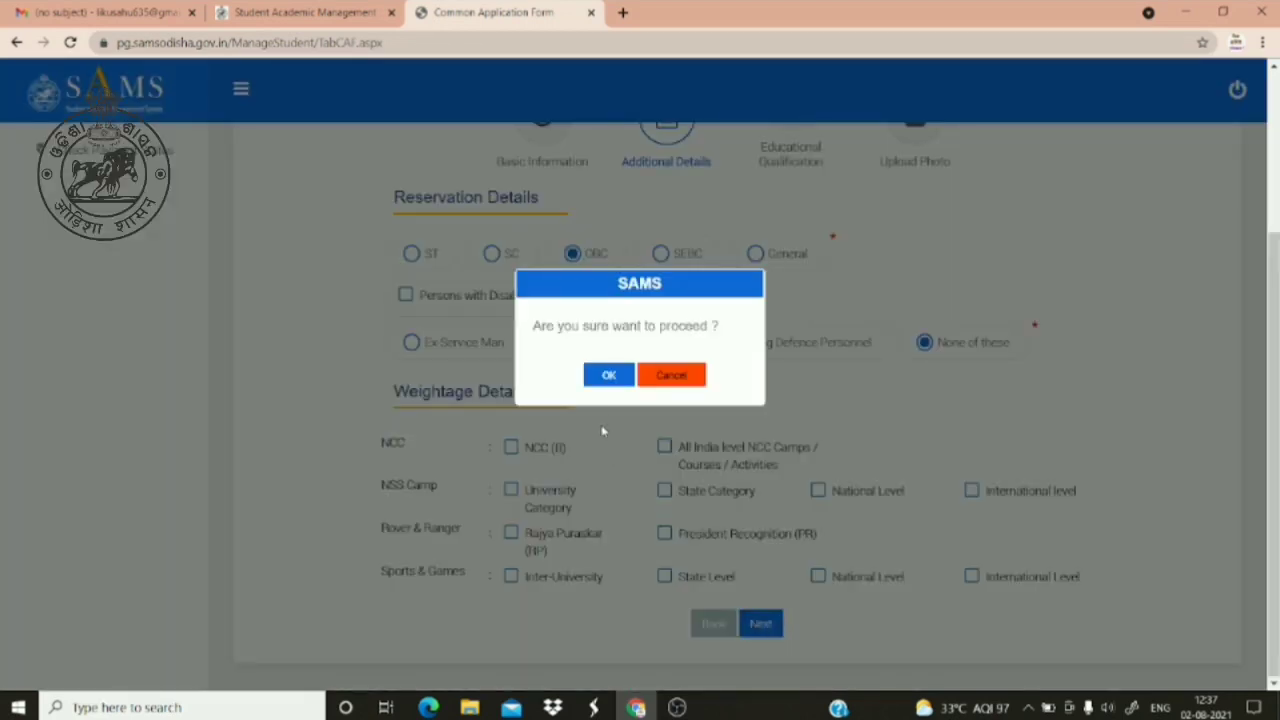
{"action": "left_click", "coordinate": [608, 375]}
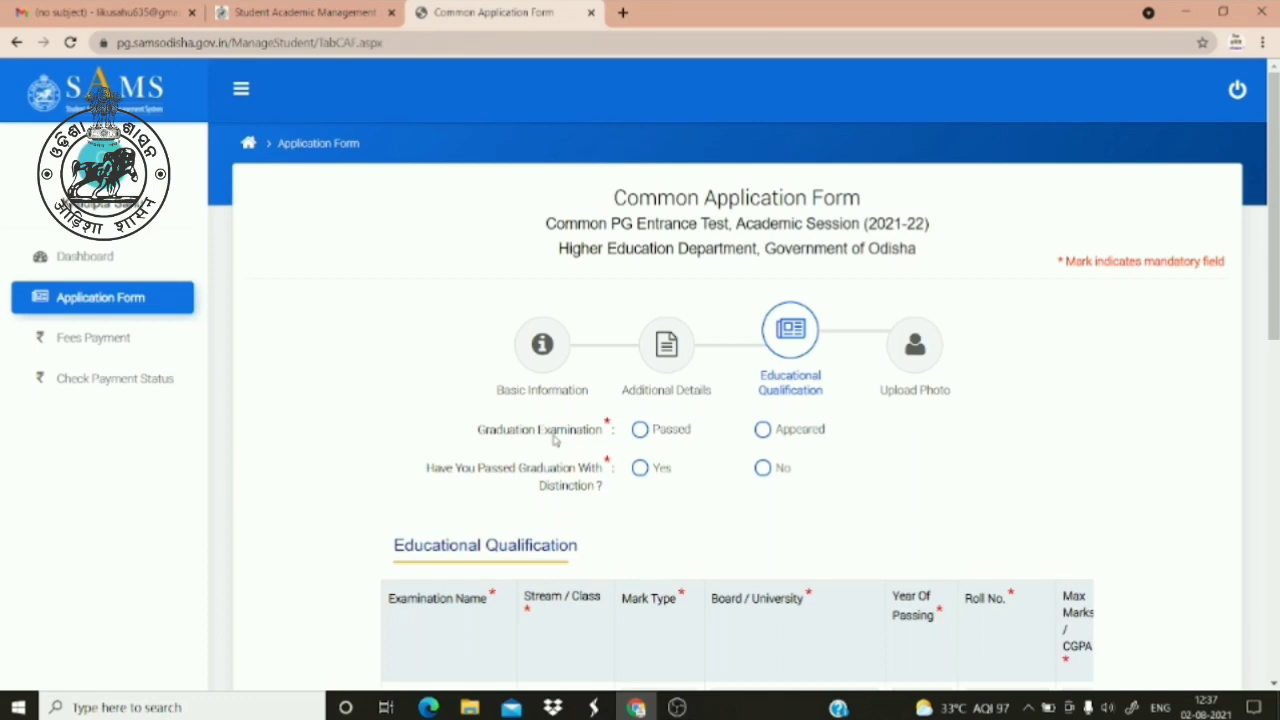
Record the graduation examination as Appeared, leaving distinction at No, then scroll to the qualification table
{"action": "left_click", "coordinate": [763, 429]}
{"action": "left_click", "coordinate": [639, 429]}
{"action": "left_click", "coordinate": [763, 430]}
{"action": "left_click", "coordinate": [640, 430]}
{"action": "left_click", "coordinate": [660, 468]}
{"action": "left_click", "coordinate": [762, 429]}
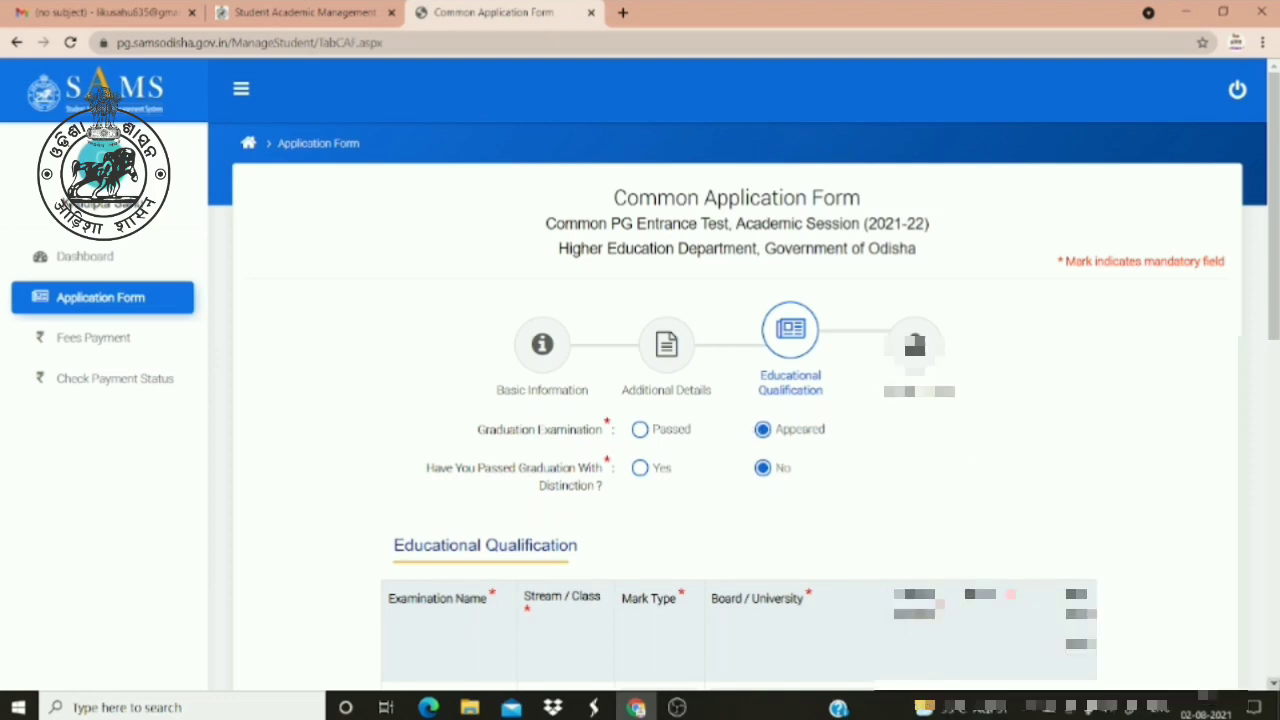
{"action": "scroll", "coordinate": [640, 400], "scroll_direction": "down", "scroll_amount": 3}
{"action": "scroll", "coordinate": [640, 400], "scroll_direction": "down", "scroll_amount": 1}
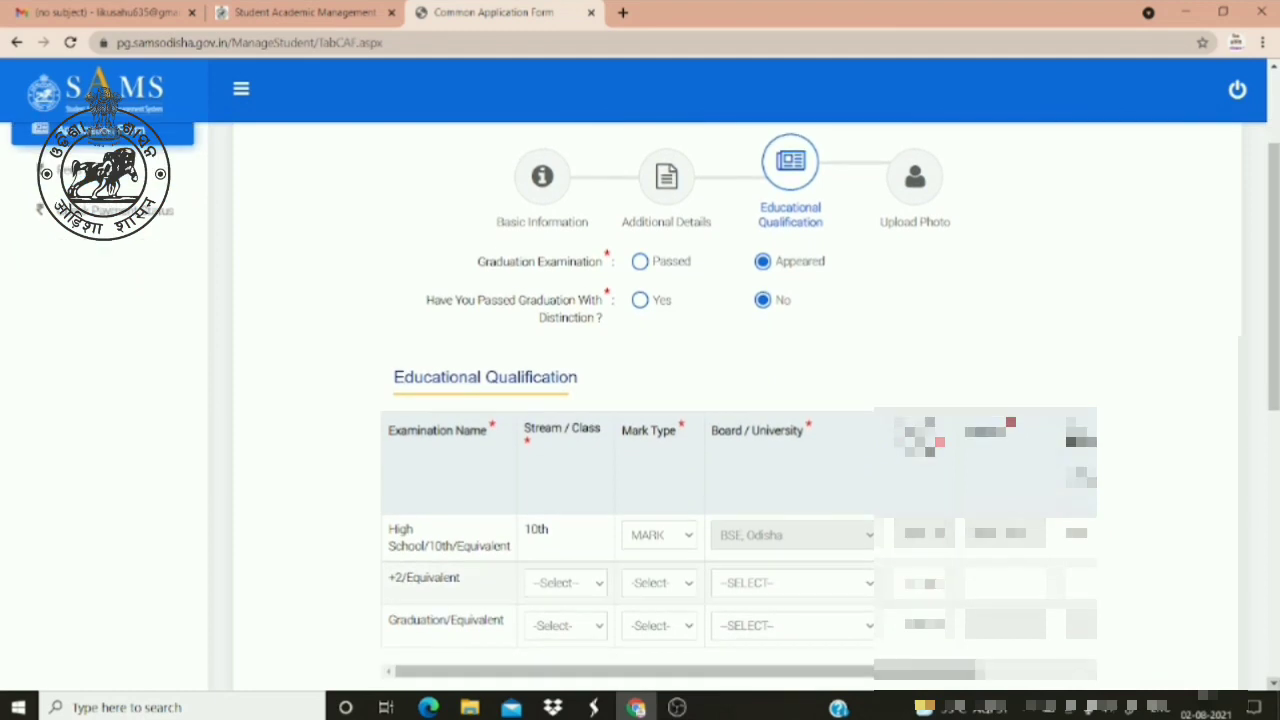
{"action": "scroll", "coordinate": [640, 400], "scroll_direction": "down", "scroll_amount": 2}
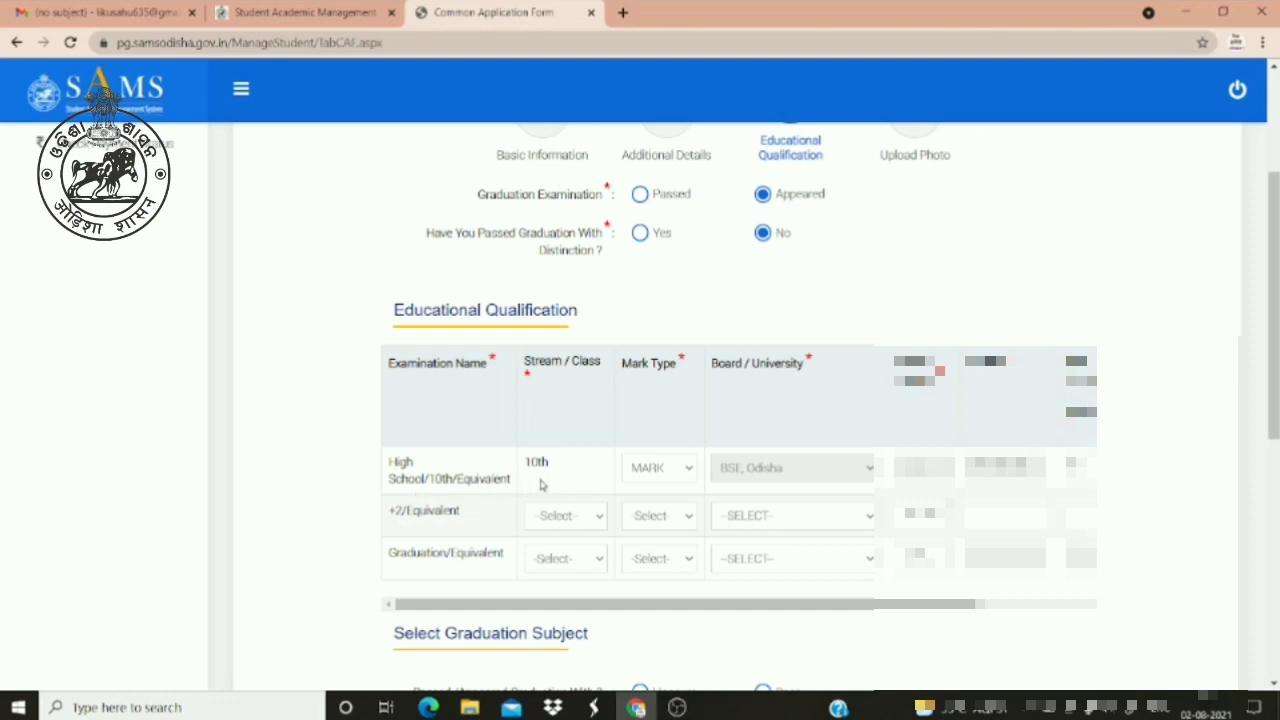
Keep MARK as the 10th row's mark type and bring up the +2/Equivalent stream list
{"action": "left_click", "coordinate": [643, 473]}
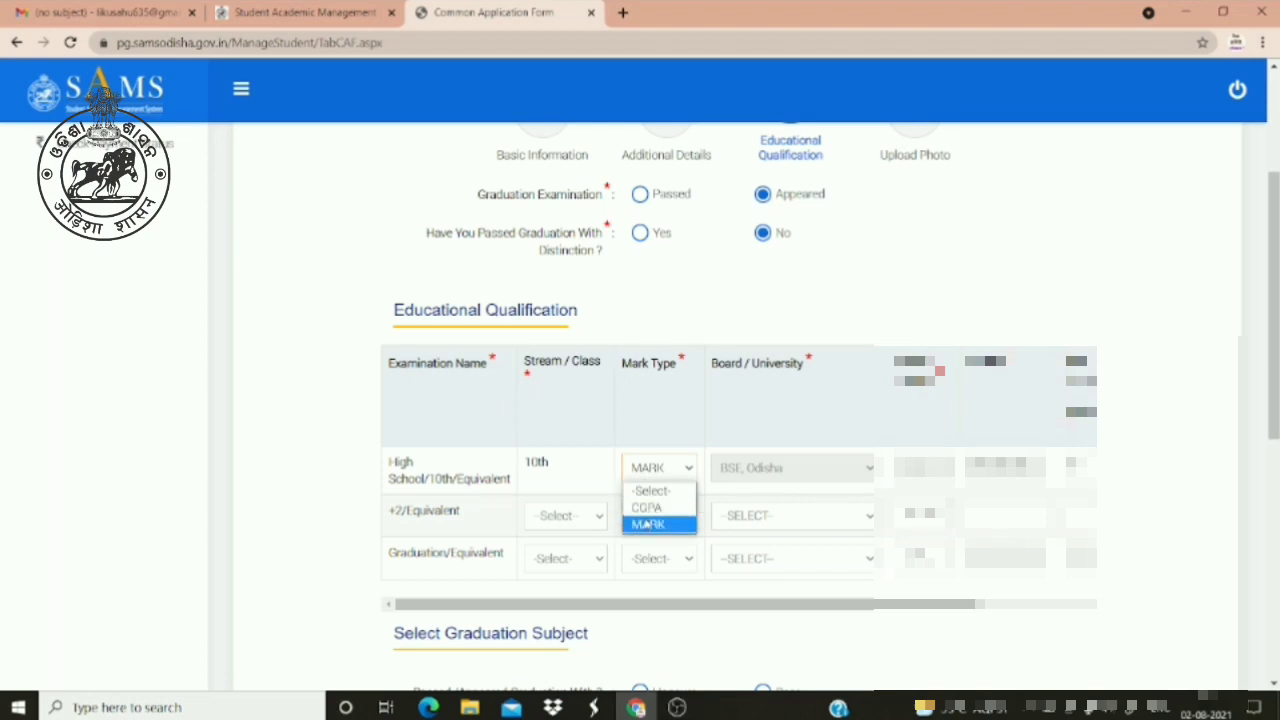
{"action": "left_click", "coordinate": [646, 523]}
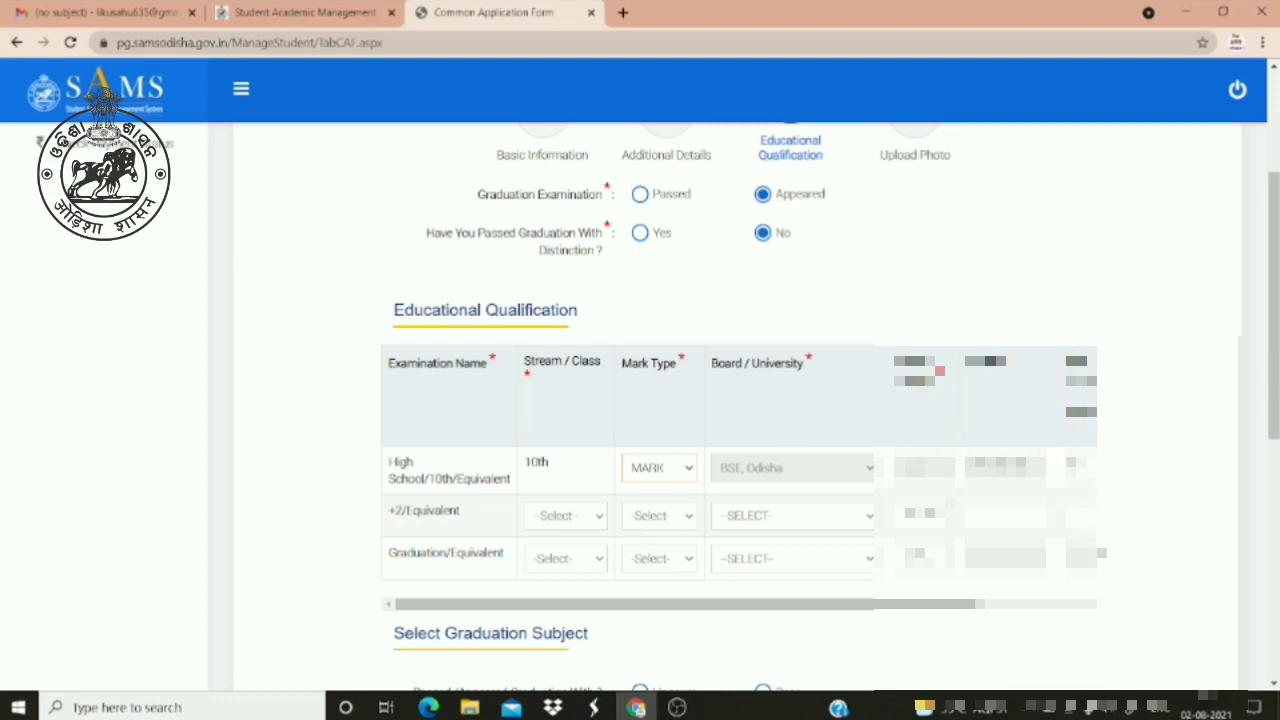
{"action": "left_click", "coordinate": [1090, 604]}
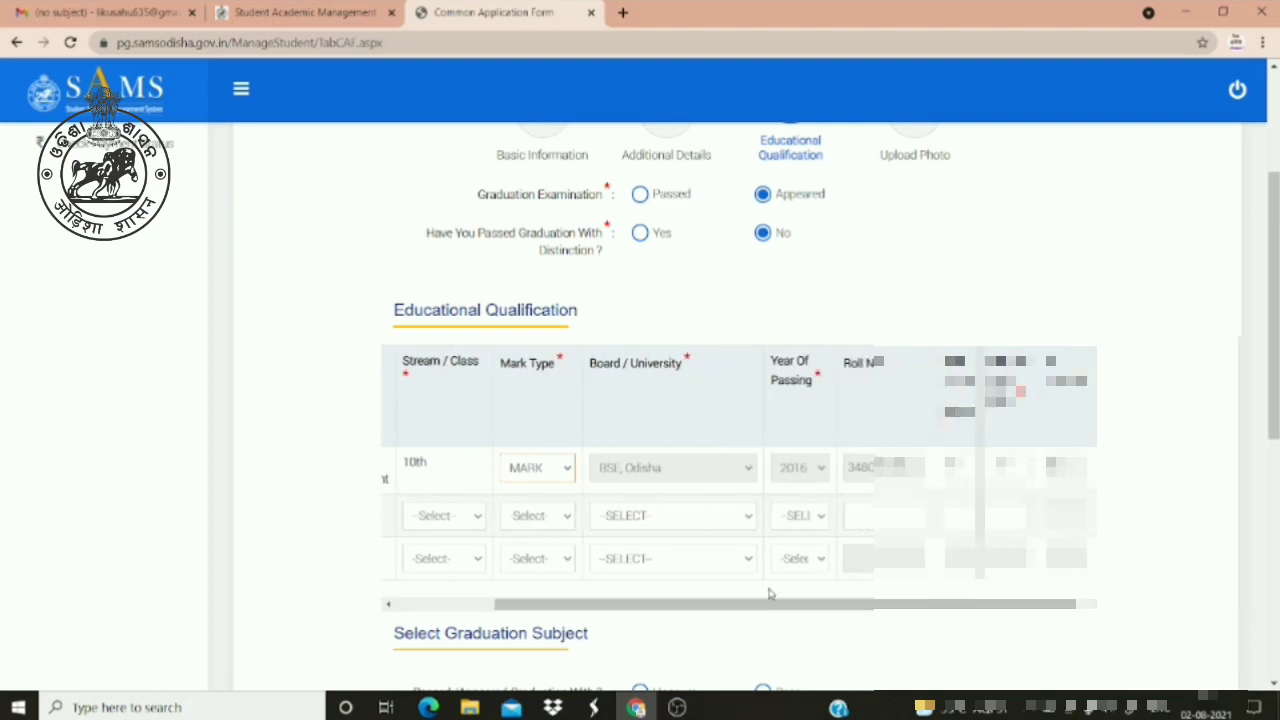
{"action": "left_click", "coordinate": [387, 604]}
{"action": "left_click", "coordinate": [387, 604]}
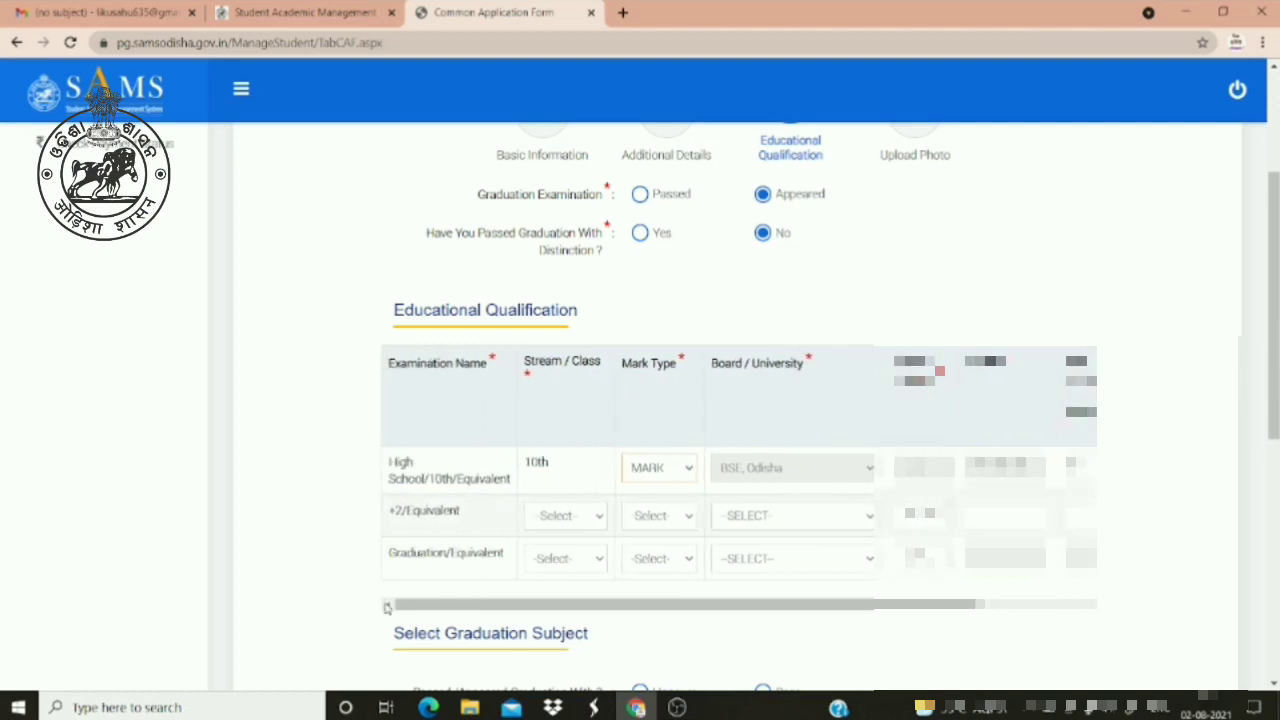
{"action": "left_click", "coordinate": [573, 518]}
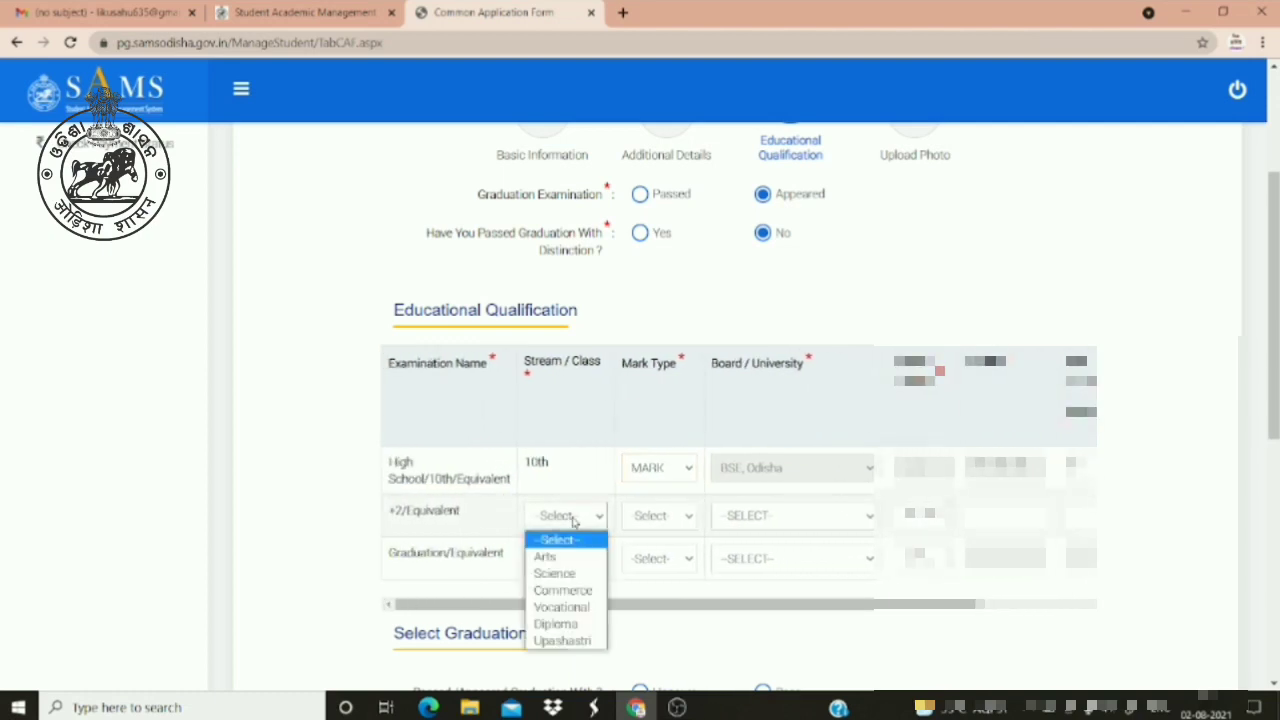
Give the +2/Equivalent row stream Science, mark type MARK and board CHSE, Odisha
{"action": "left_click", "coordinate": [571, 574]}
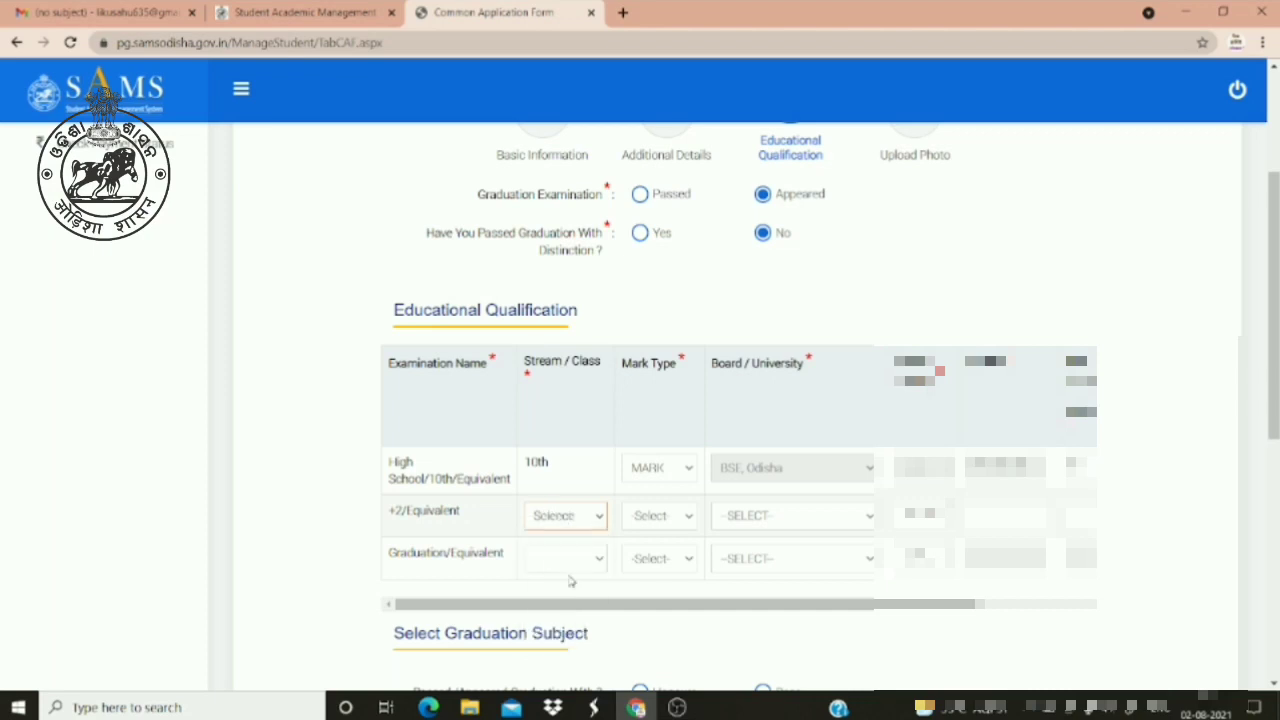
{"action": "left_click", "coordinate": [660, 514]}
{"action": "left_click", "coordinate": [651, 574]}
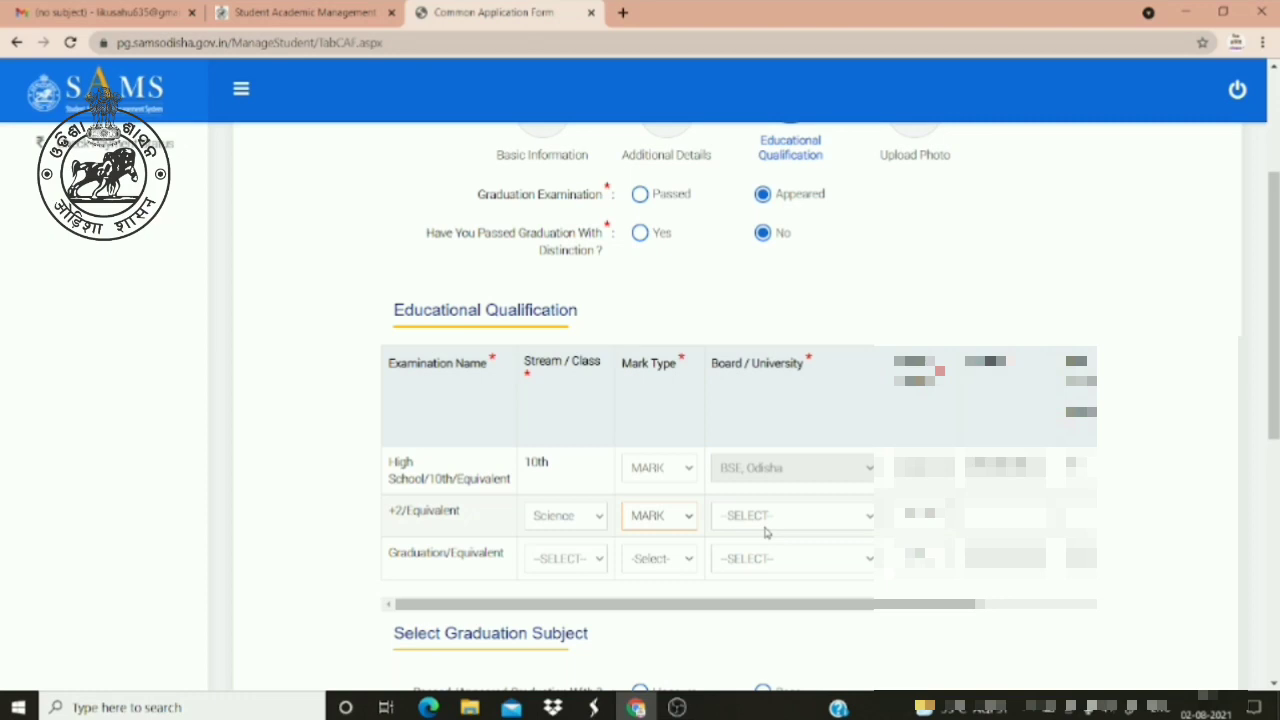
{"action": "left_click", "coordinate": [868, 518]}
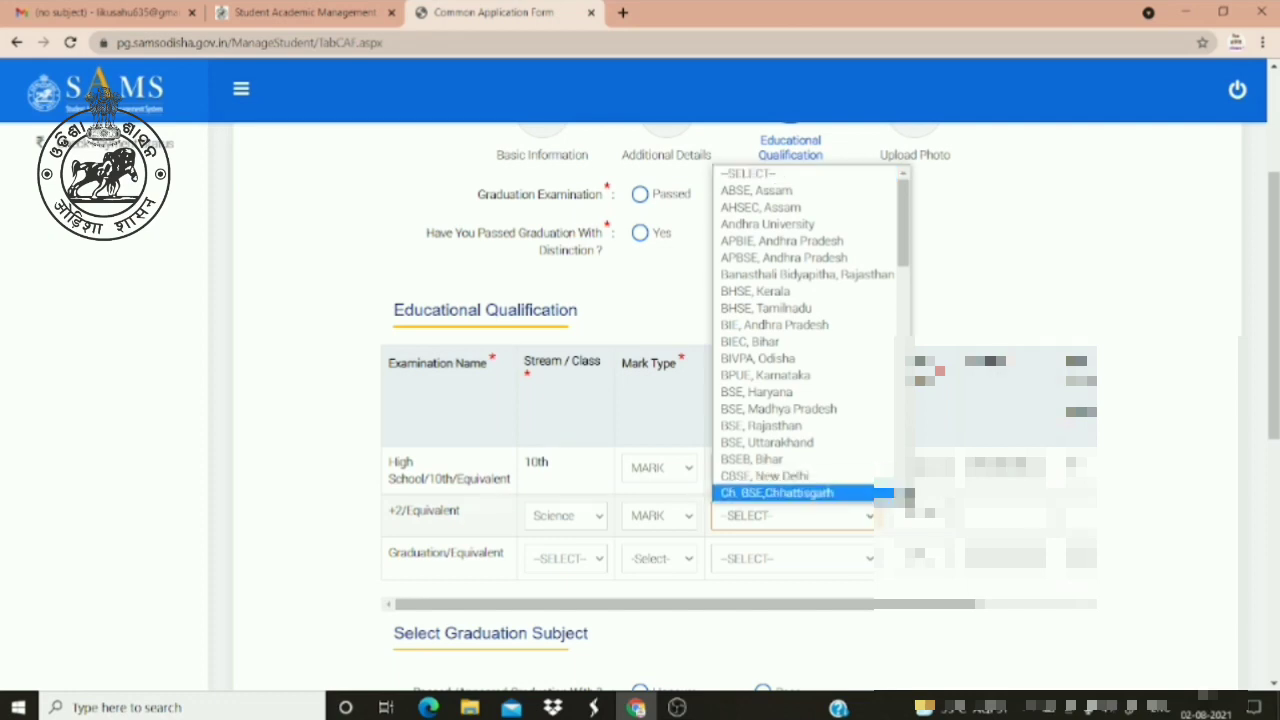
{"action": "scroll", "coordinate": [905, 495], "scroll_direction": "down", "scroll_amount": 5}
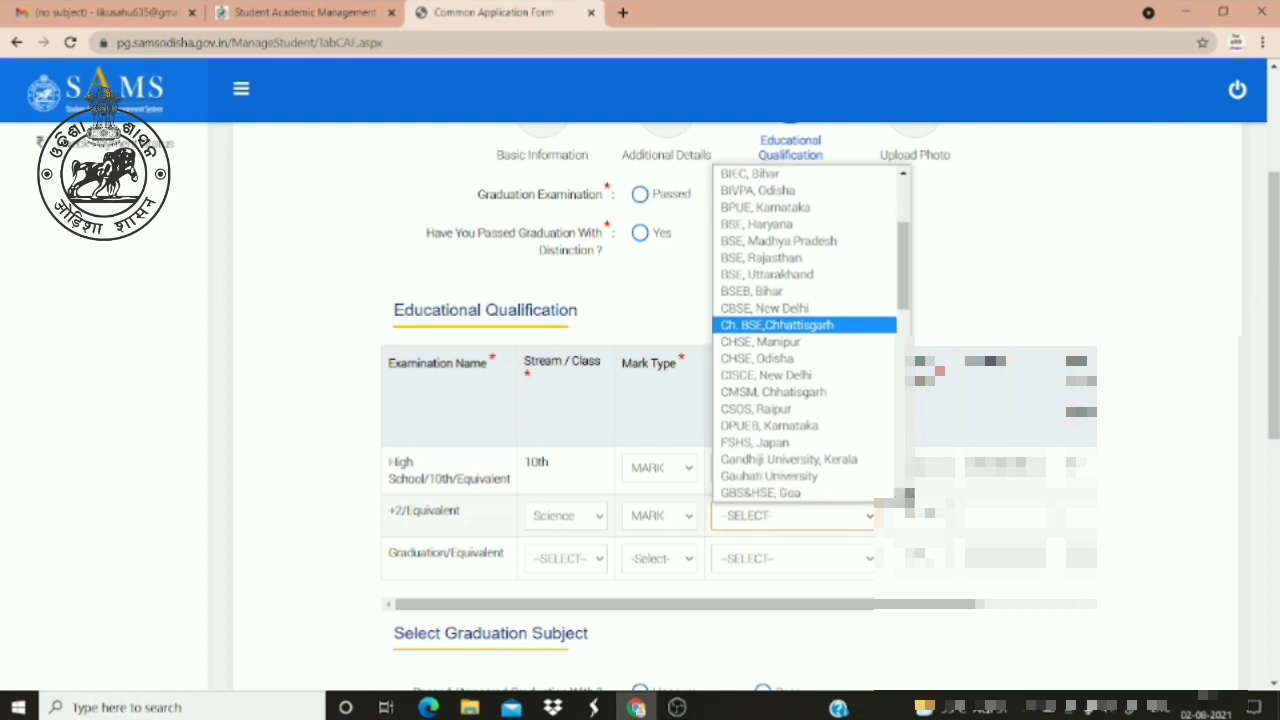
{"action": "scroll", "coordinate": [905, 495], "scroll_direction": "down", "scroll_amount": 5}
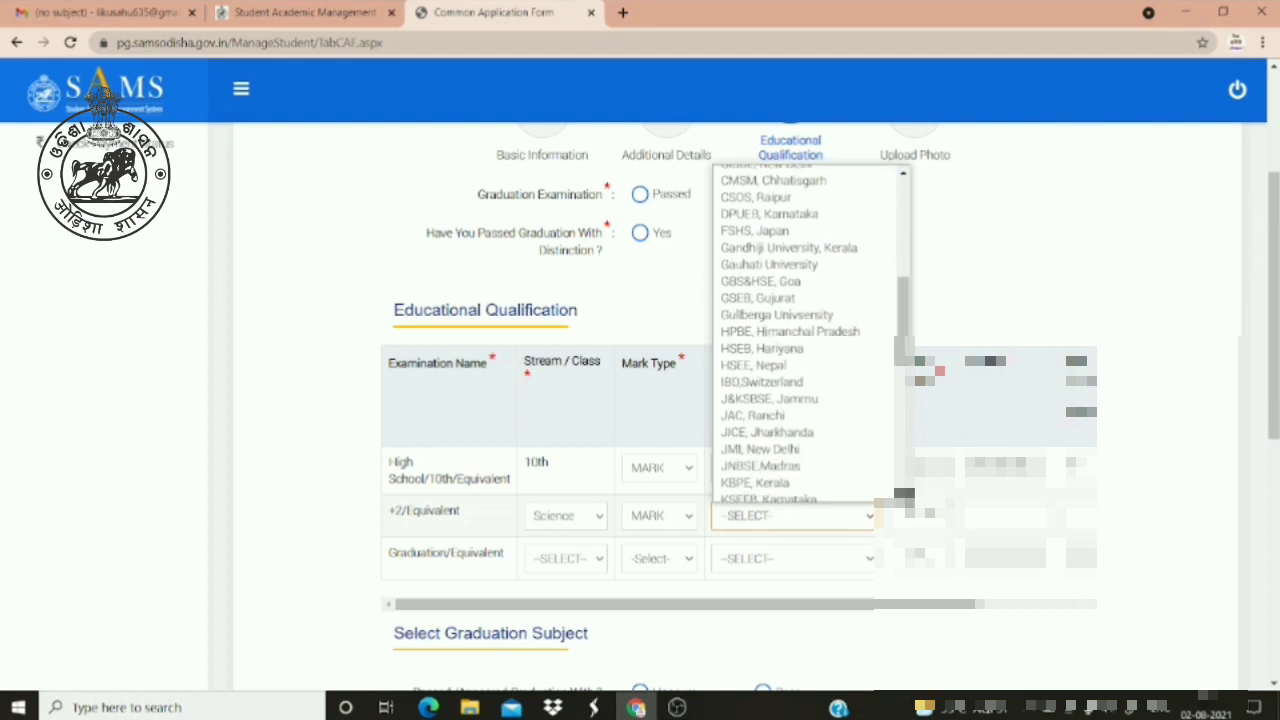
{"action": "scroll", "coordinate": [905, 495], "scroll_direction": "down", "scroll_amount": 5}
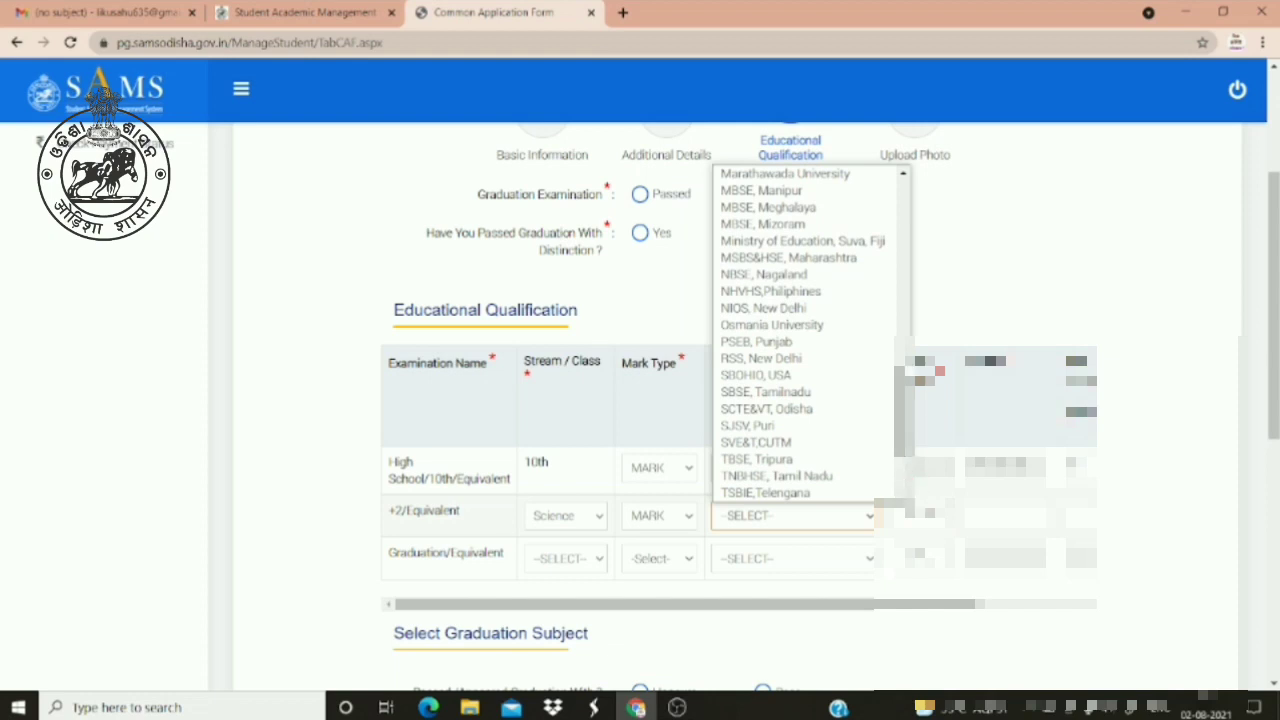
{"action": "scroll", "coordinate": [901, 177], "scroll_direction": "up", "scroll_amount": 6}
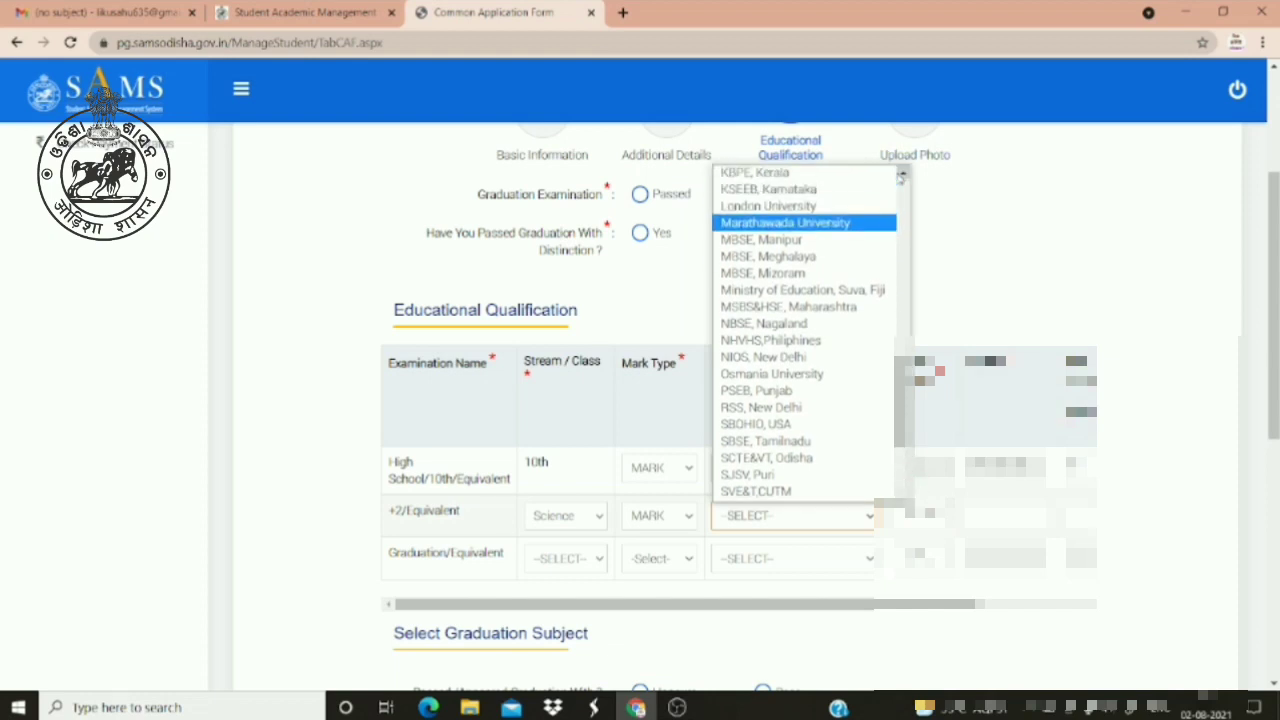
{"action": "scroll", "coordinate": [901, 177], "scroll_direction": "up", "scroll_amount": 4}
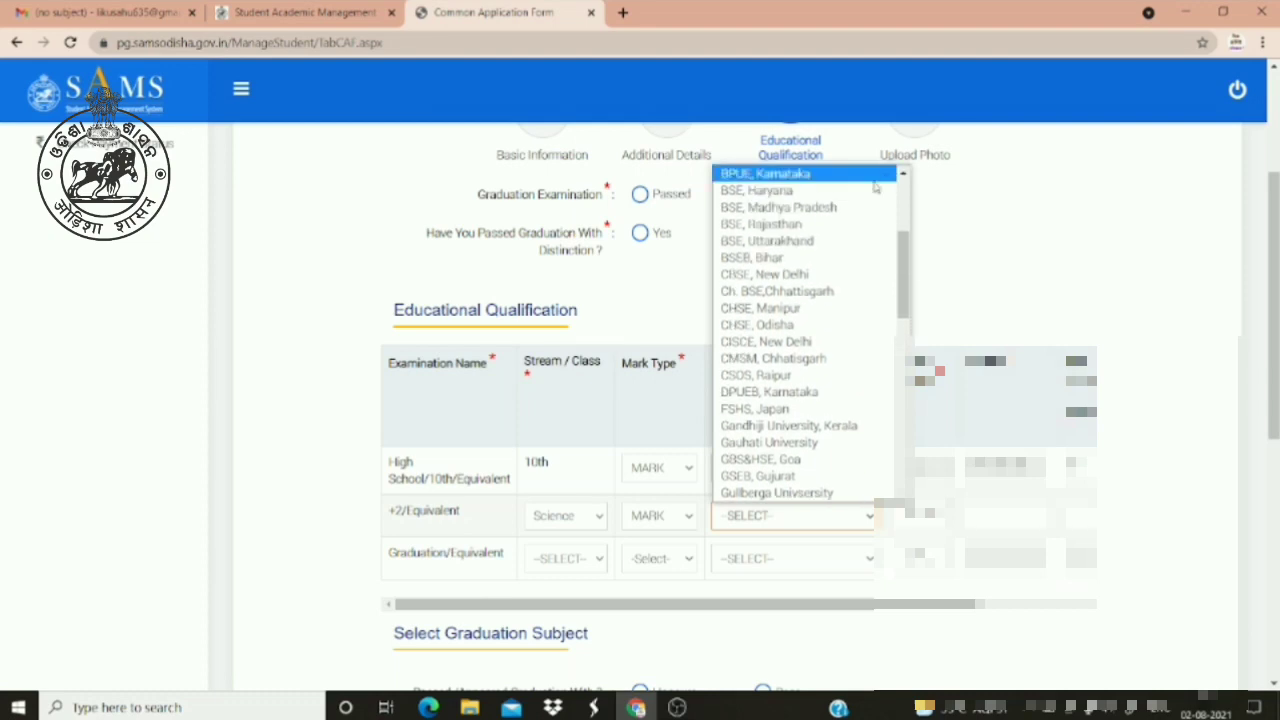
{"action": "left_click", "coordinate": [770, 325]}
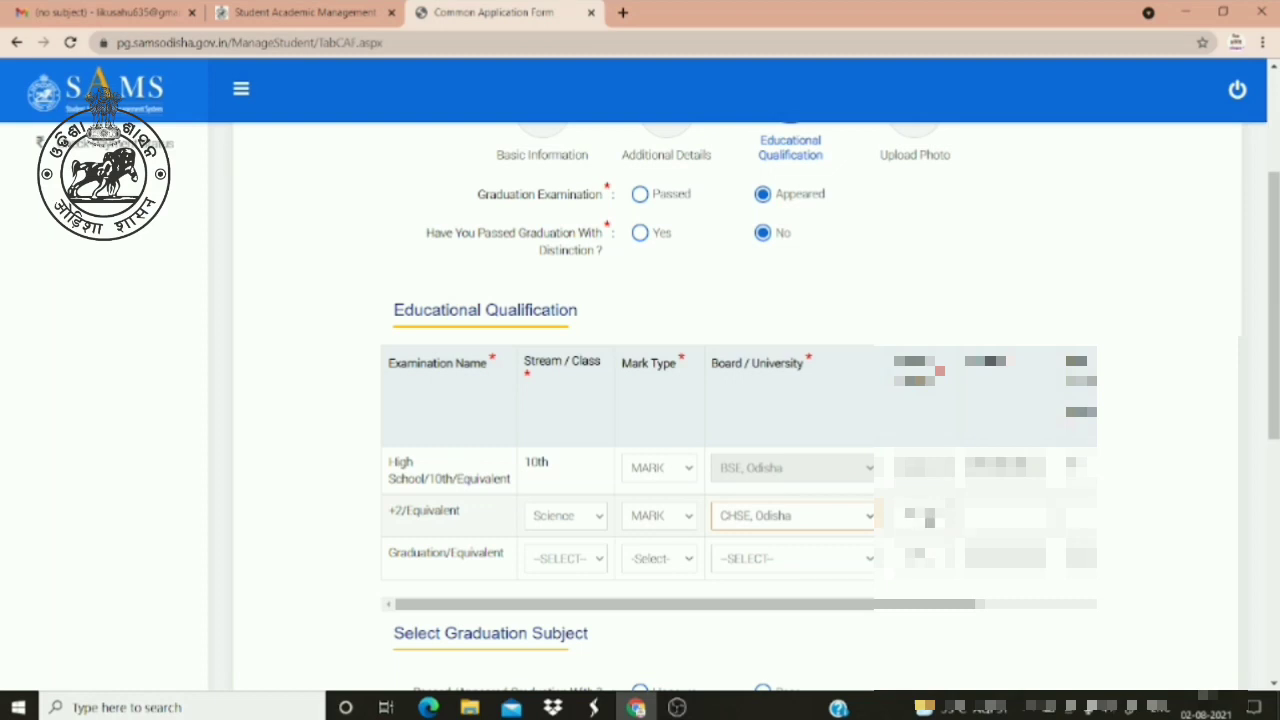
Fill the +2 row's remaining columns, entering 6000 as the marks value
{"action": "left_click", "coordinate": [925, 517]}
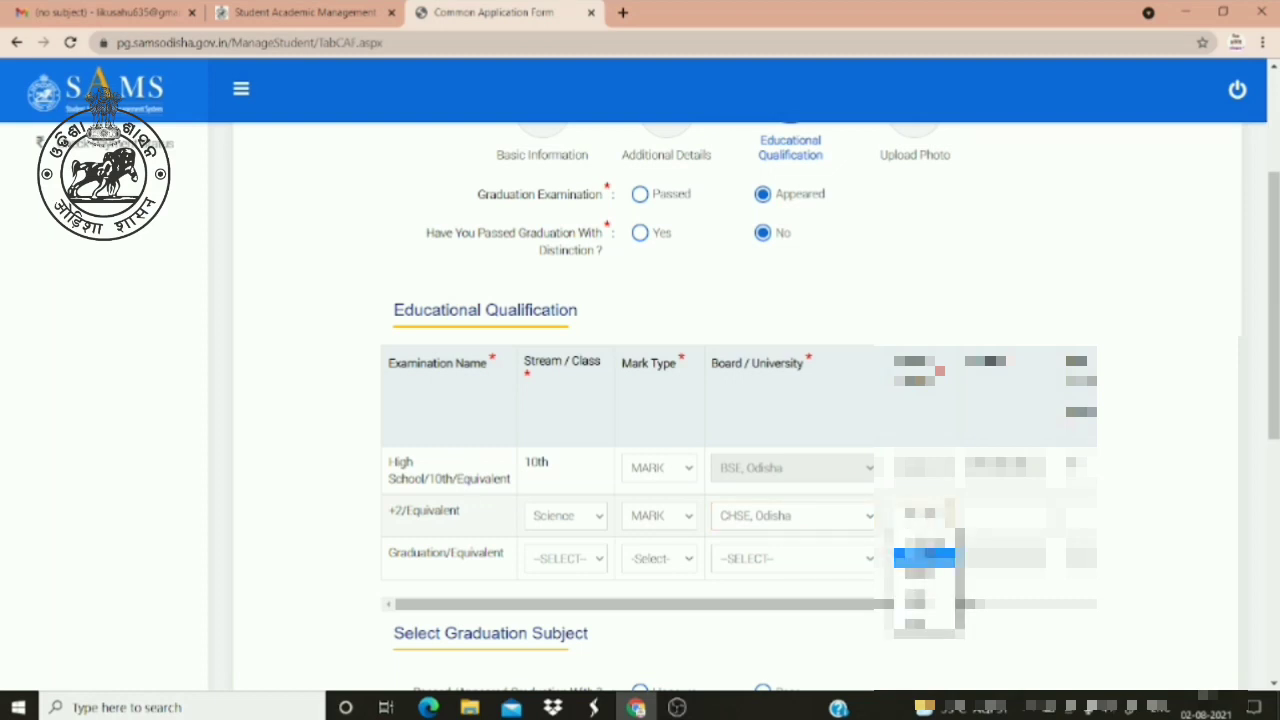
{"action": "left_click", "coordinate": [925, 606]}
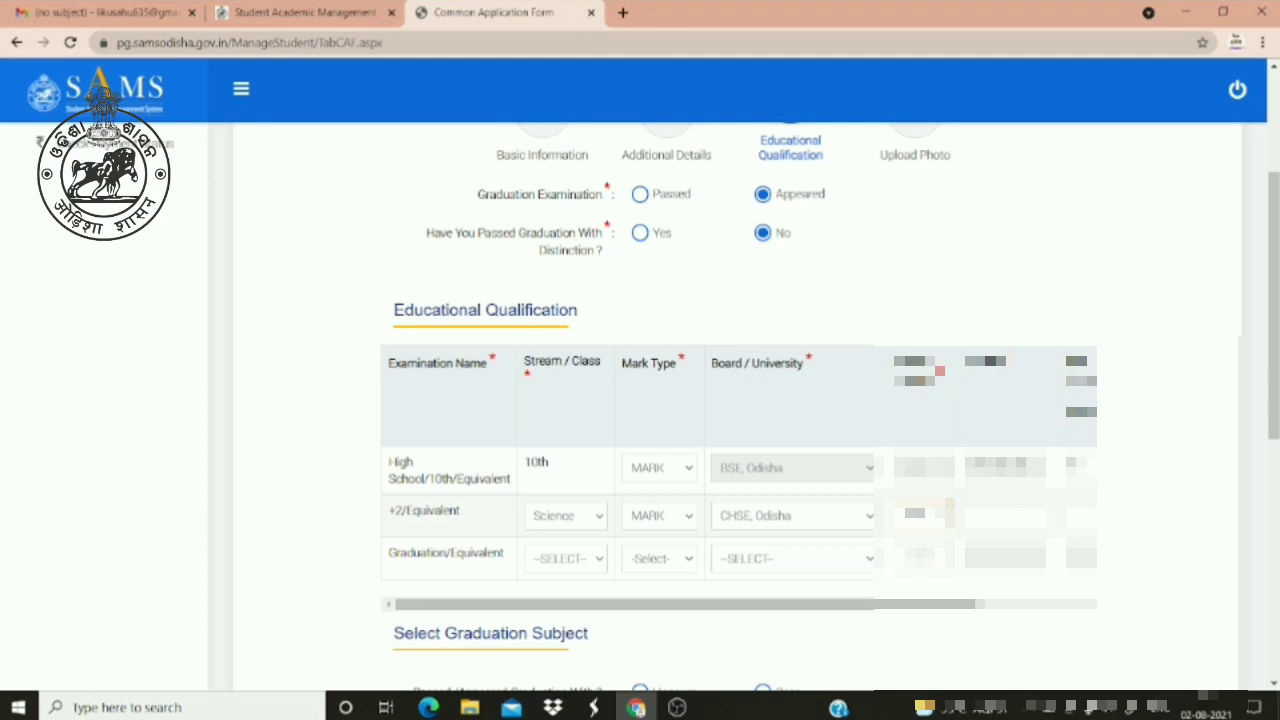
{"action": "key", "text": "Tab"}
{"action": "type", "text": "6000"}
{"action": "left_click", "coordinate": [1024, 518]}
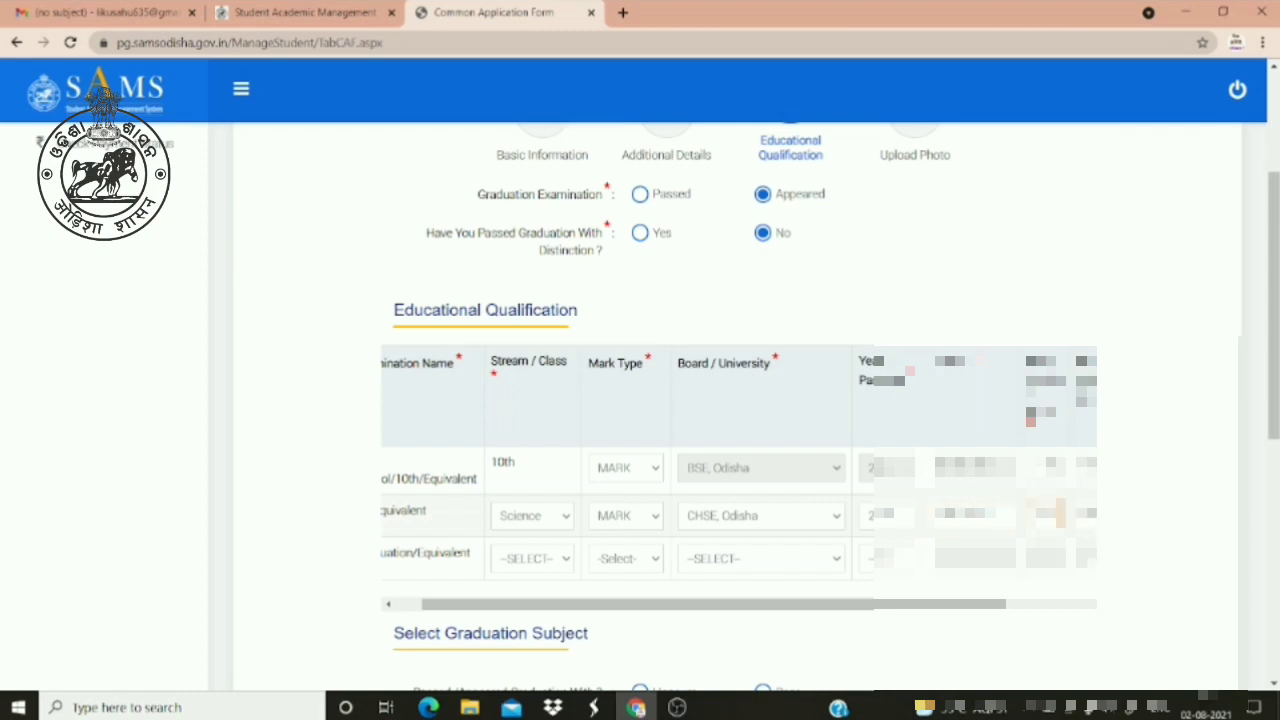
{"action": "key", "text": "Tab"}
{"action": "key", "text": "Tab"}
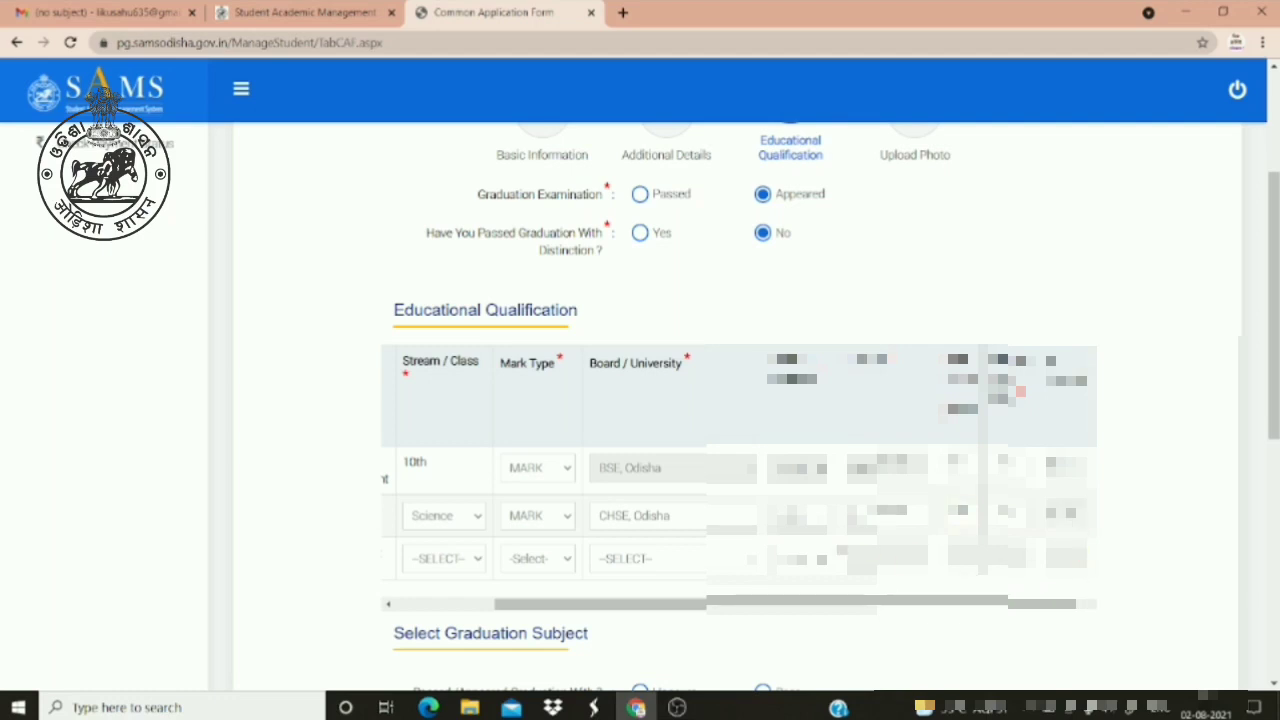
{"action": "left_click", "coordinate": [388, 605]}
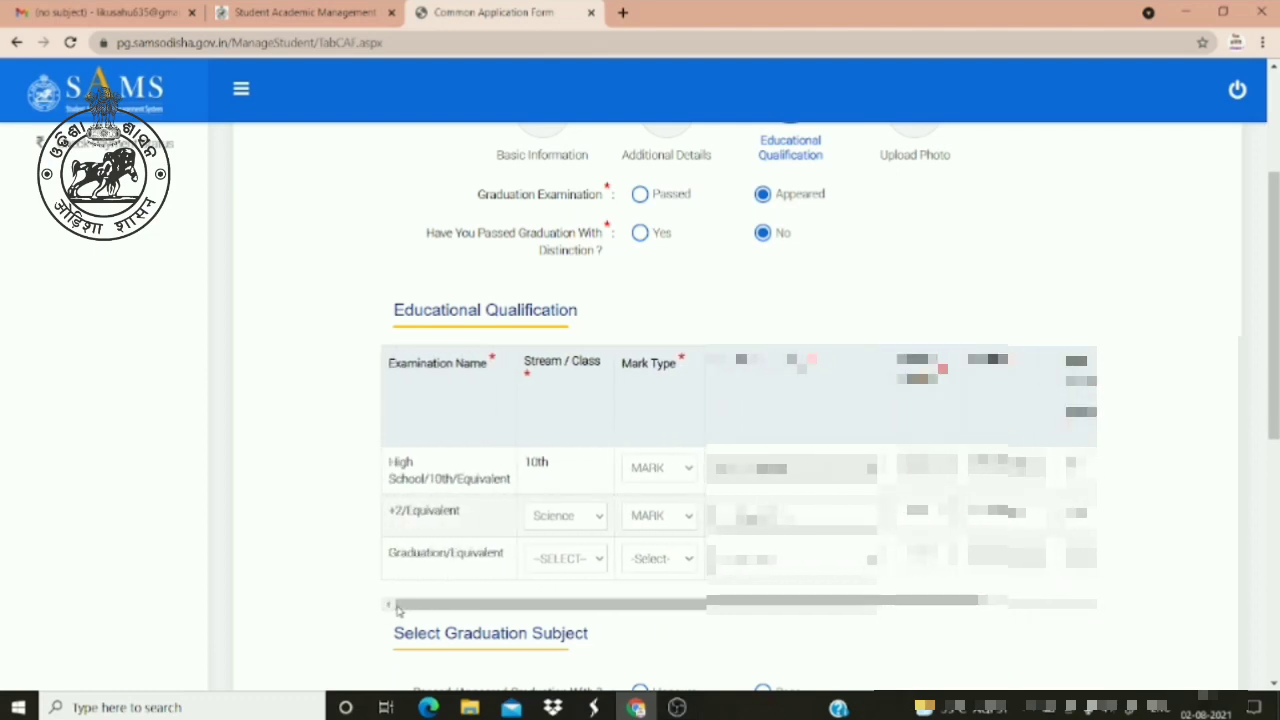
Choose Science as the Graduation/Equivalent row's stream
{"action": "left_click", "coordinate": [567, 562]}
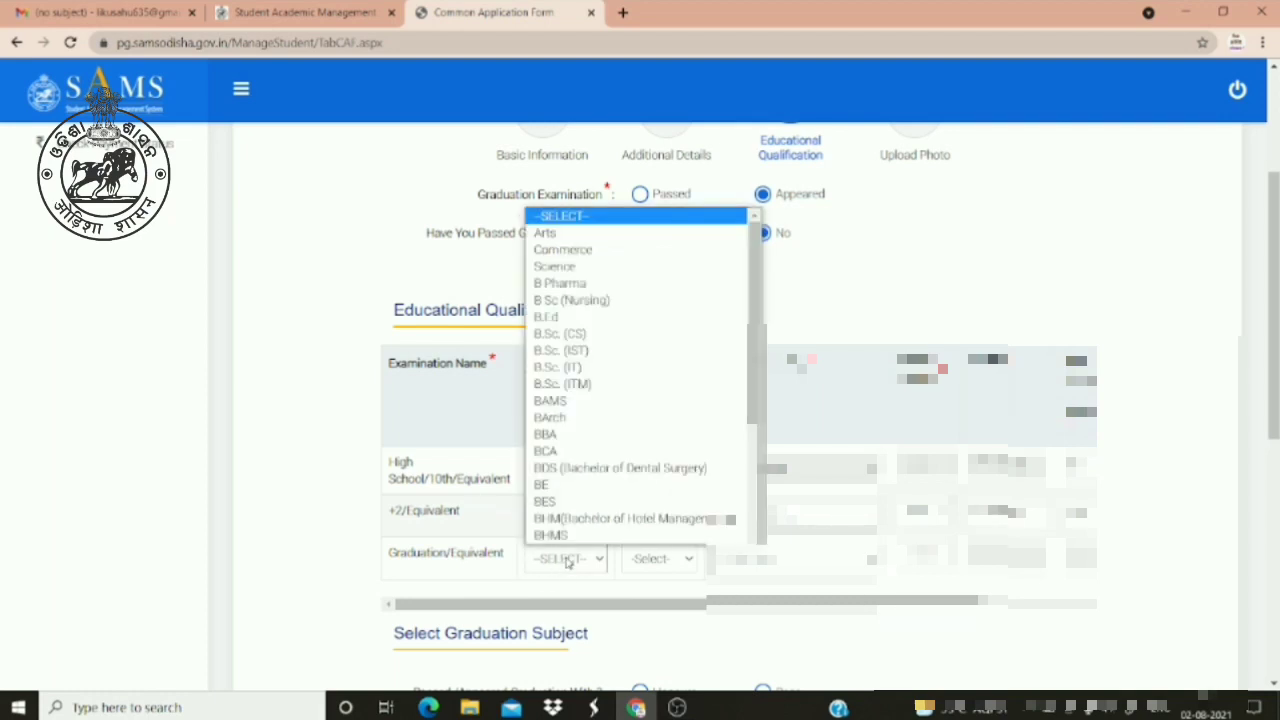
{"action": "key", "text": "Escape"}
{"action": "key", "text": "s"}
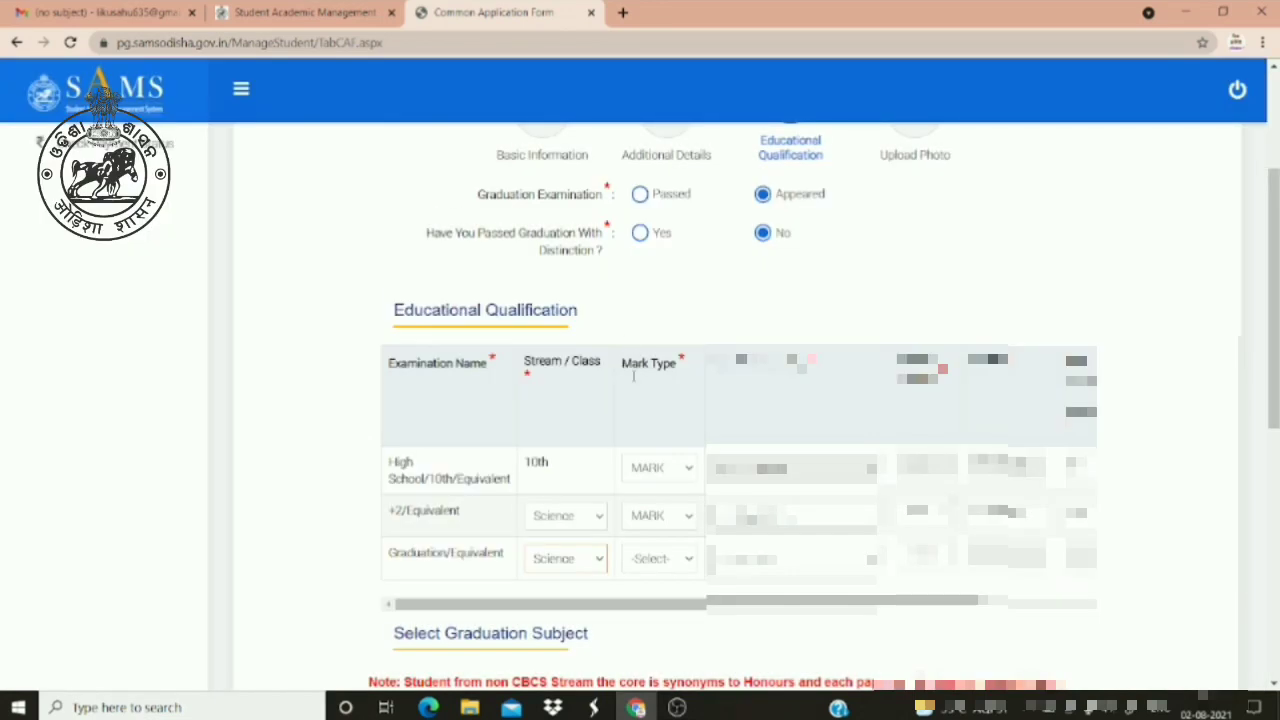
{"action": "left_click", "coordinate": [649, 566]}
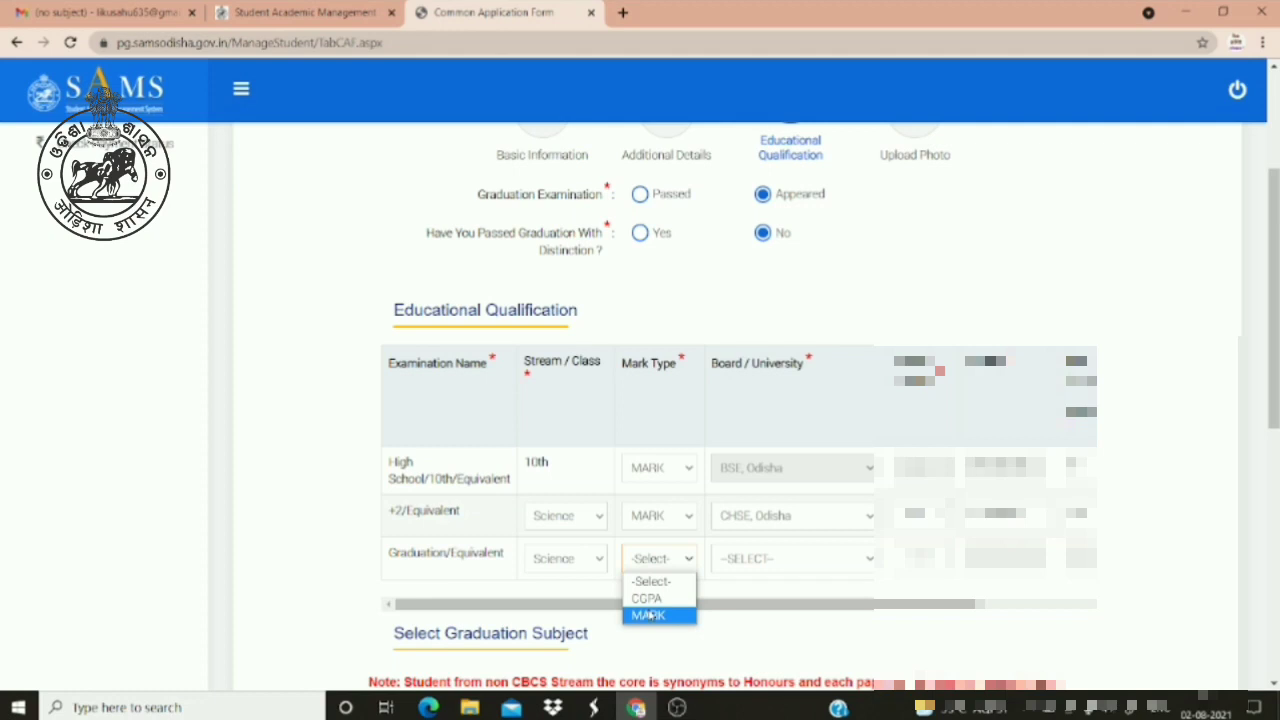
Fill the graduation row with MARK, Sambalpur University, Jyoti Vihar, and passing year 2021
{"action": "left_click", "coordinate": [650, 615]}
{"action": "left_click", "coordinate": [835, 564]}
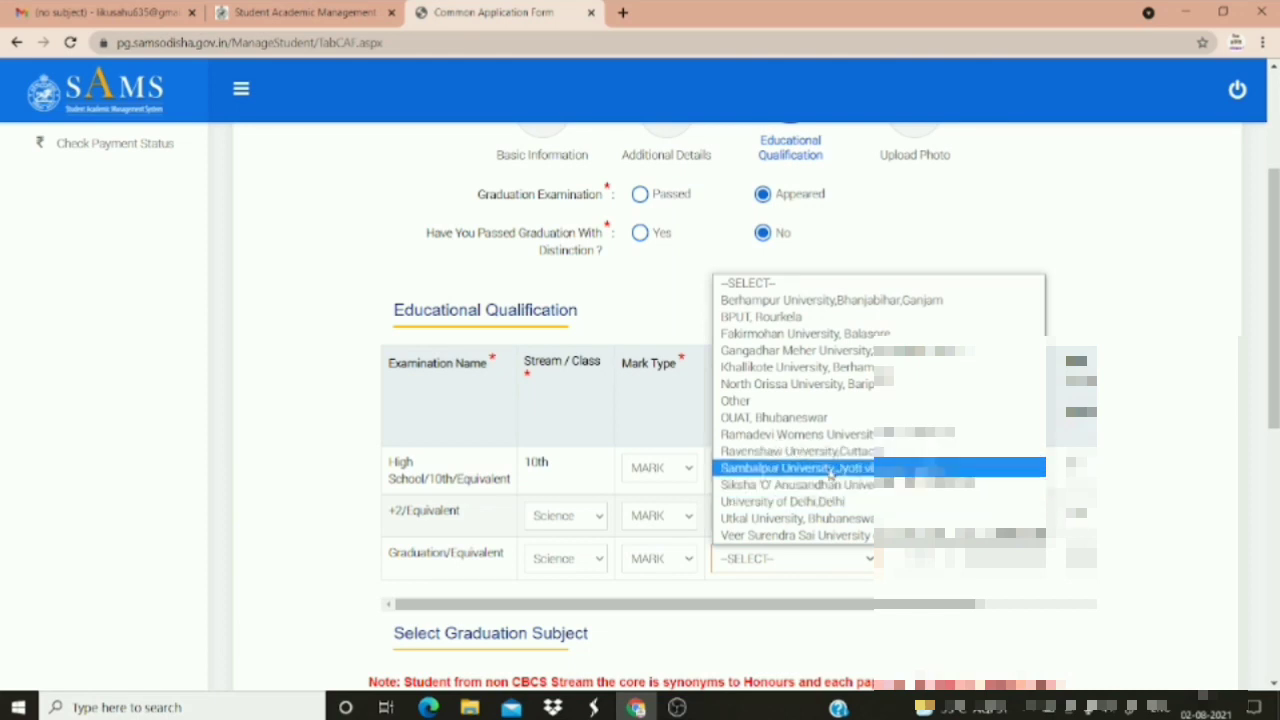
{"action": "left_click", "coordinate": [830, 470]}
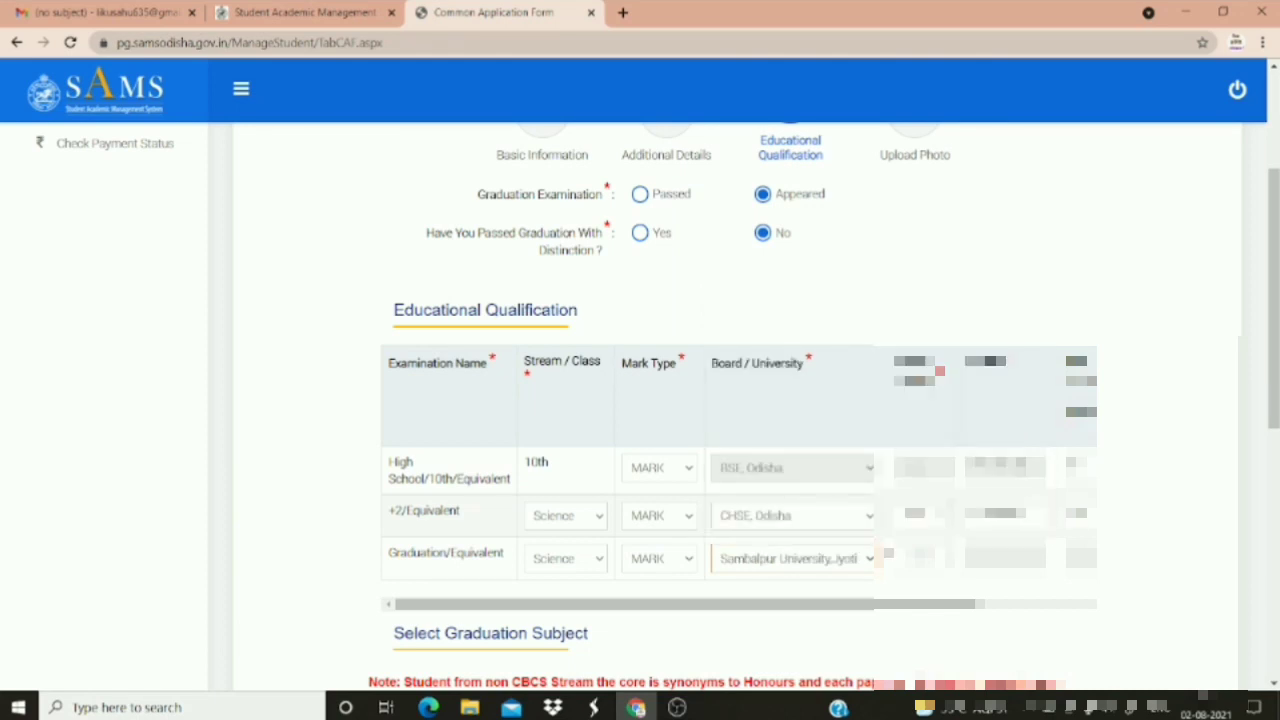
{"action": "left_click", "coordinate": [920, 558]}
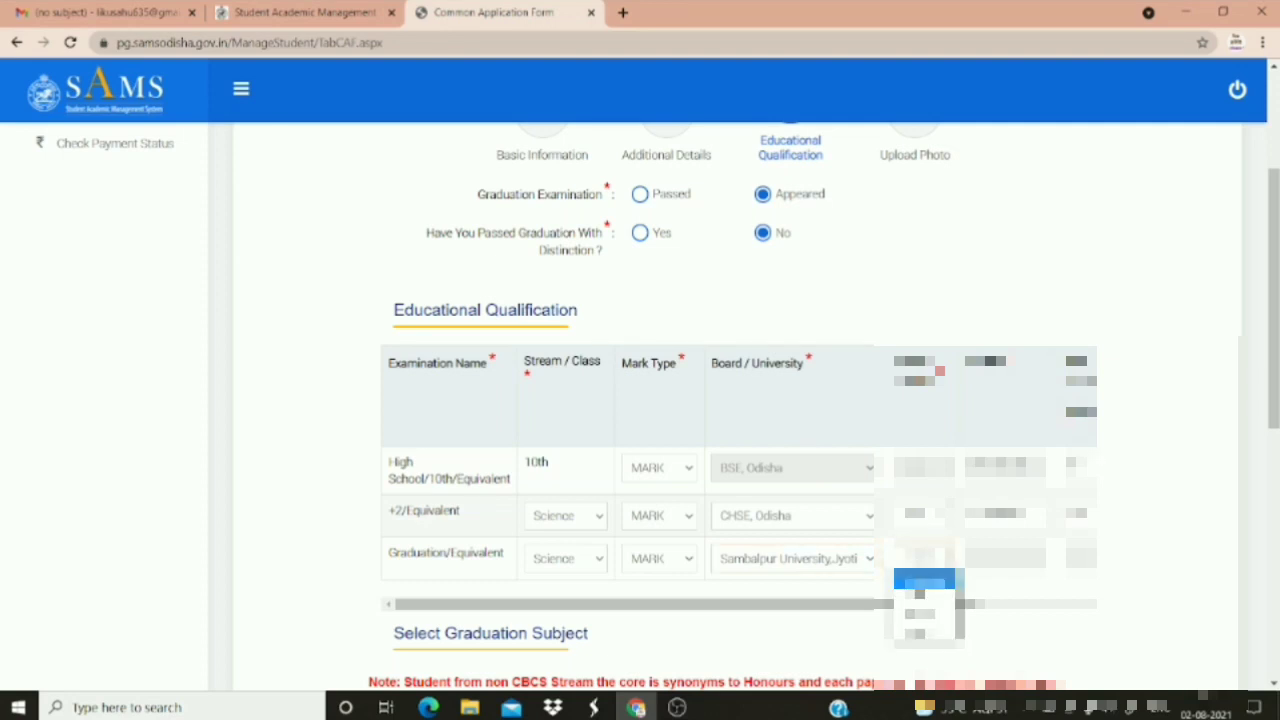
{"action": "left_click", "coordinate": [927, 612]}
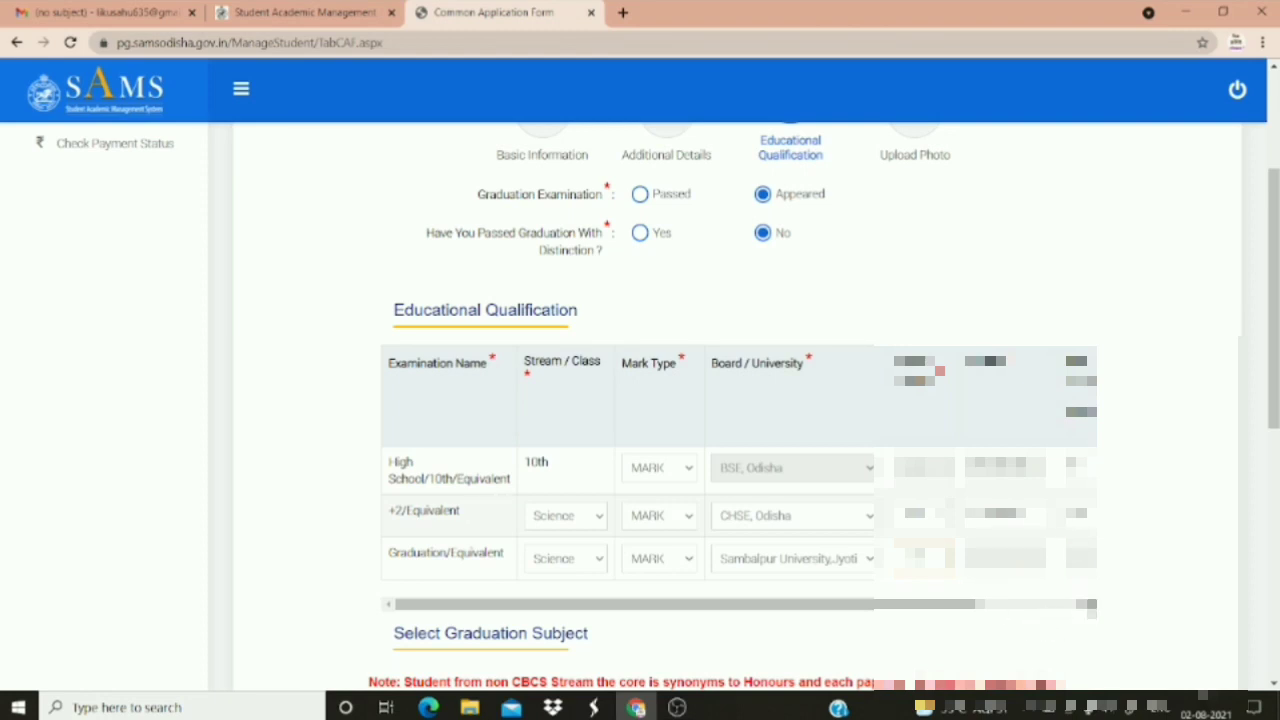
{"action": "left_click", "coordinate": [1090, 604]}
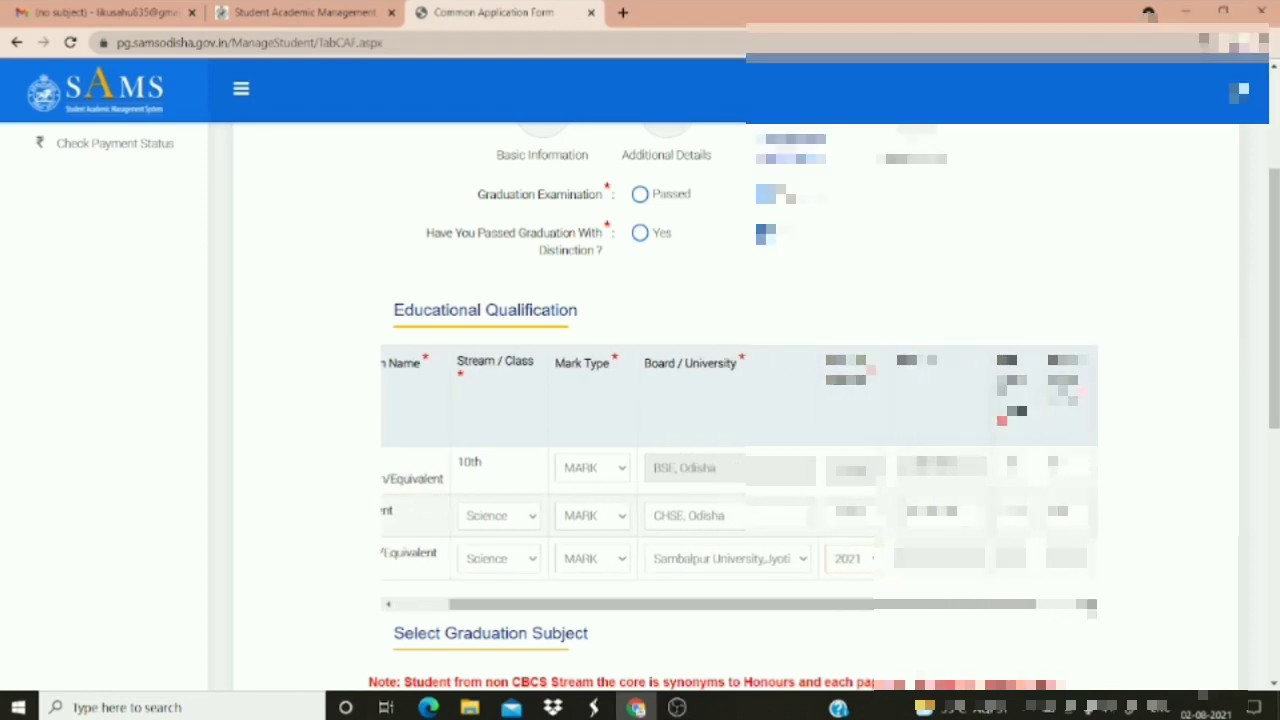
{"action": "left_click", "coordinate": [1090, 604]}
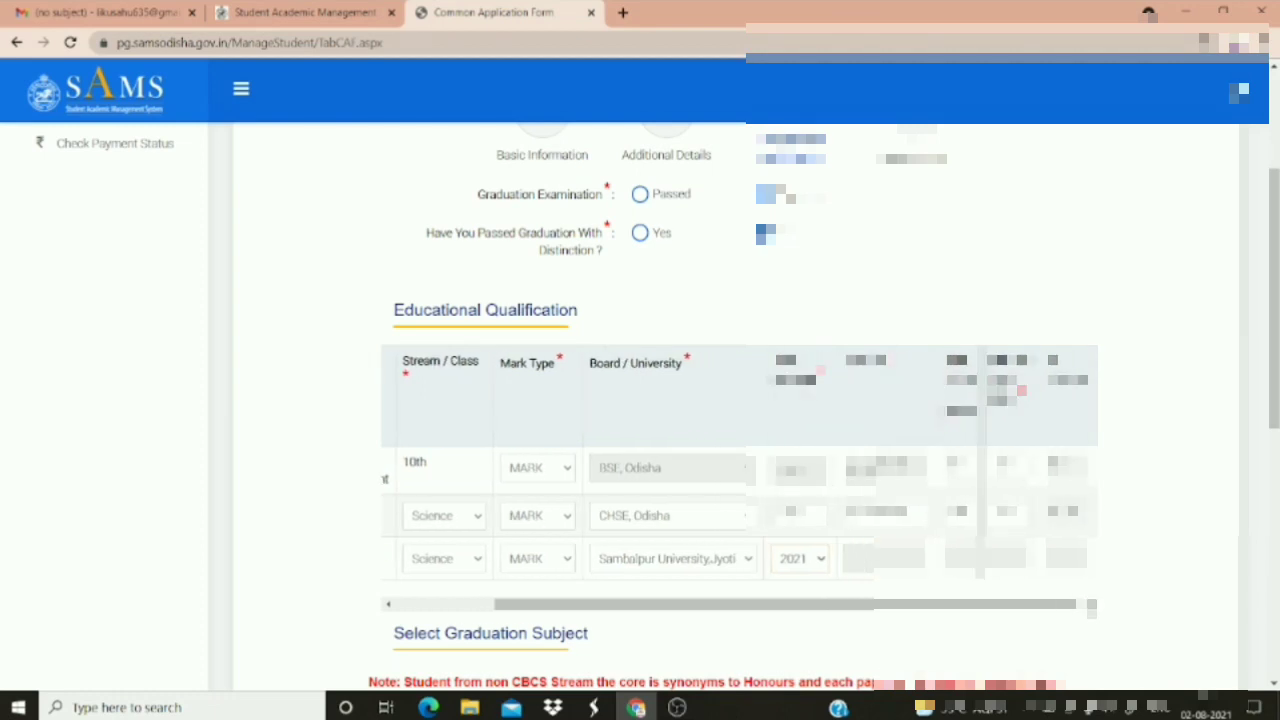
{"action": "left_click", "coordinate": [1272, 683]}
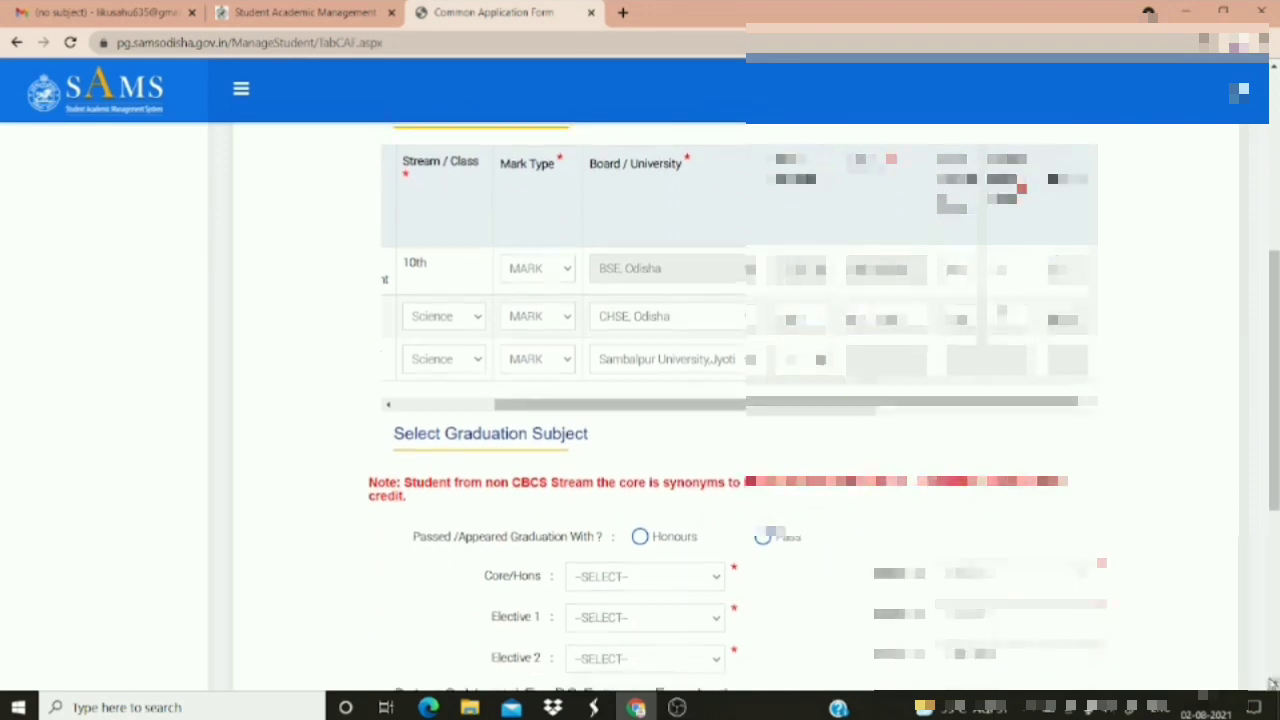
{"action": "left_click", "coordinate": [1272, 683]}
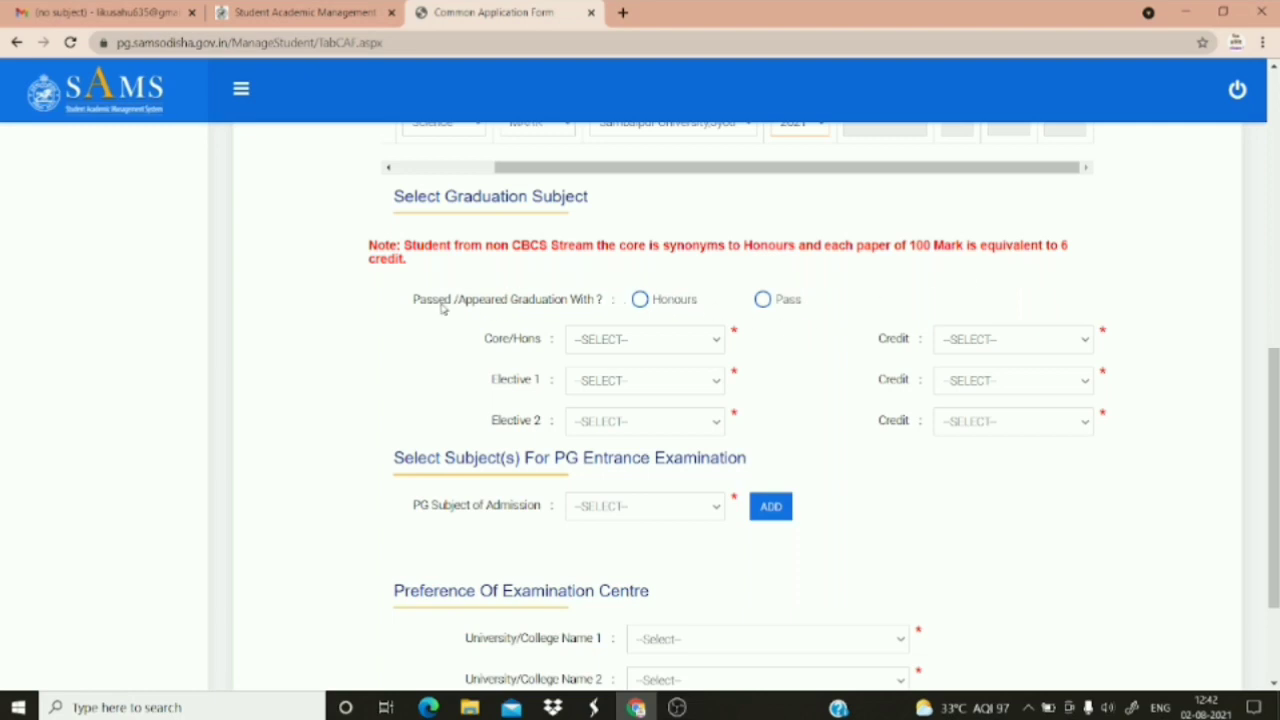
Set the graduation type to Honours
{"action": "left_click", "coordinate": [640, 300]}
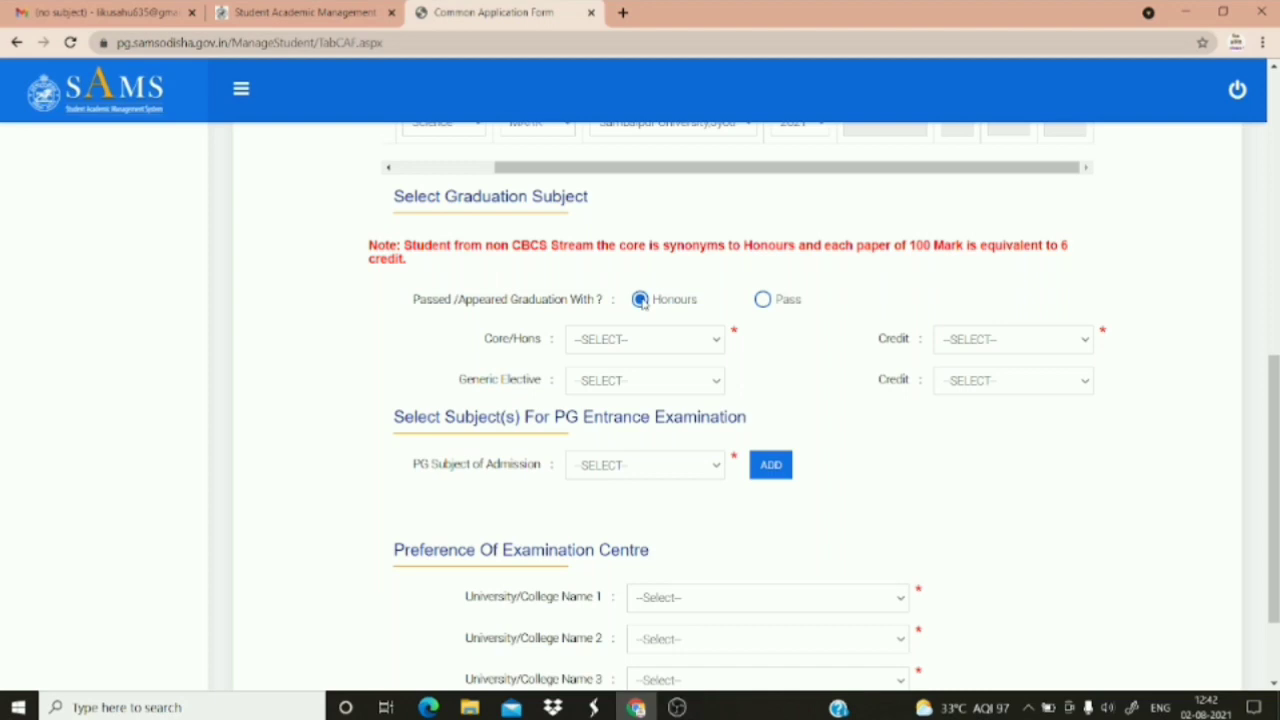
{"action": "left_click", "coordinate": [764, 300]}
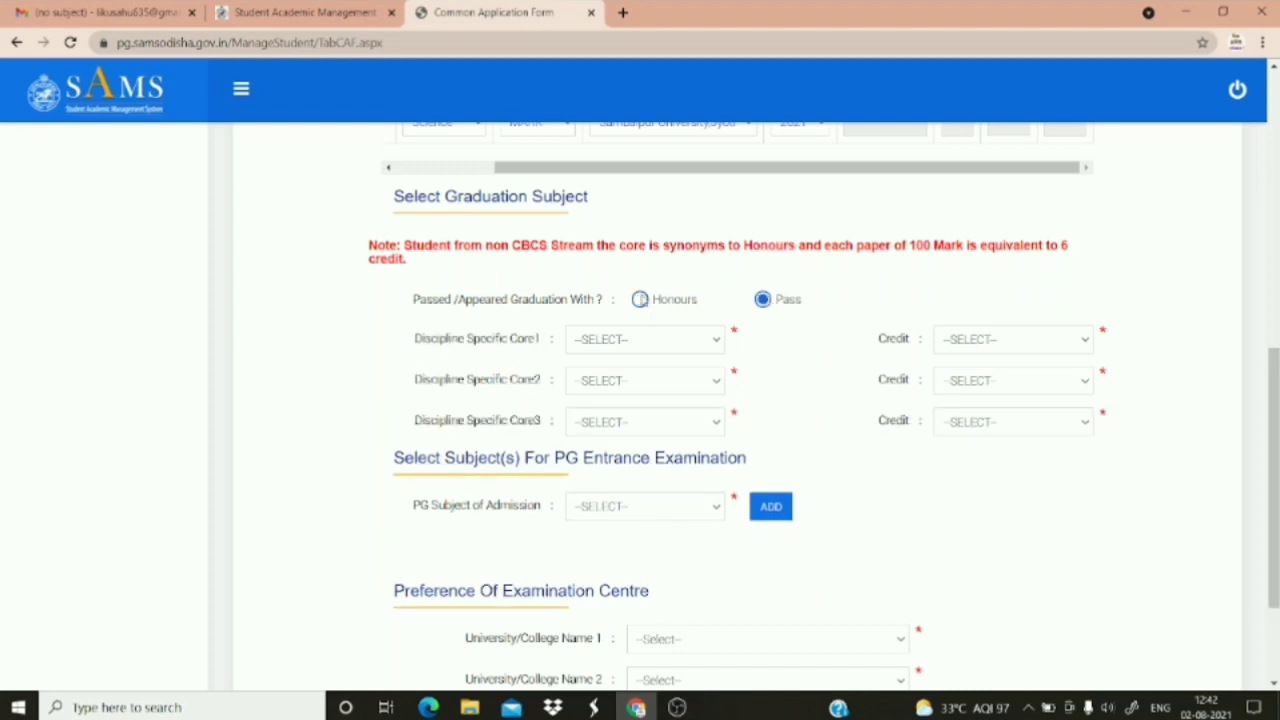
{"action": "left_click", "coordinate": [640, 300]}
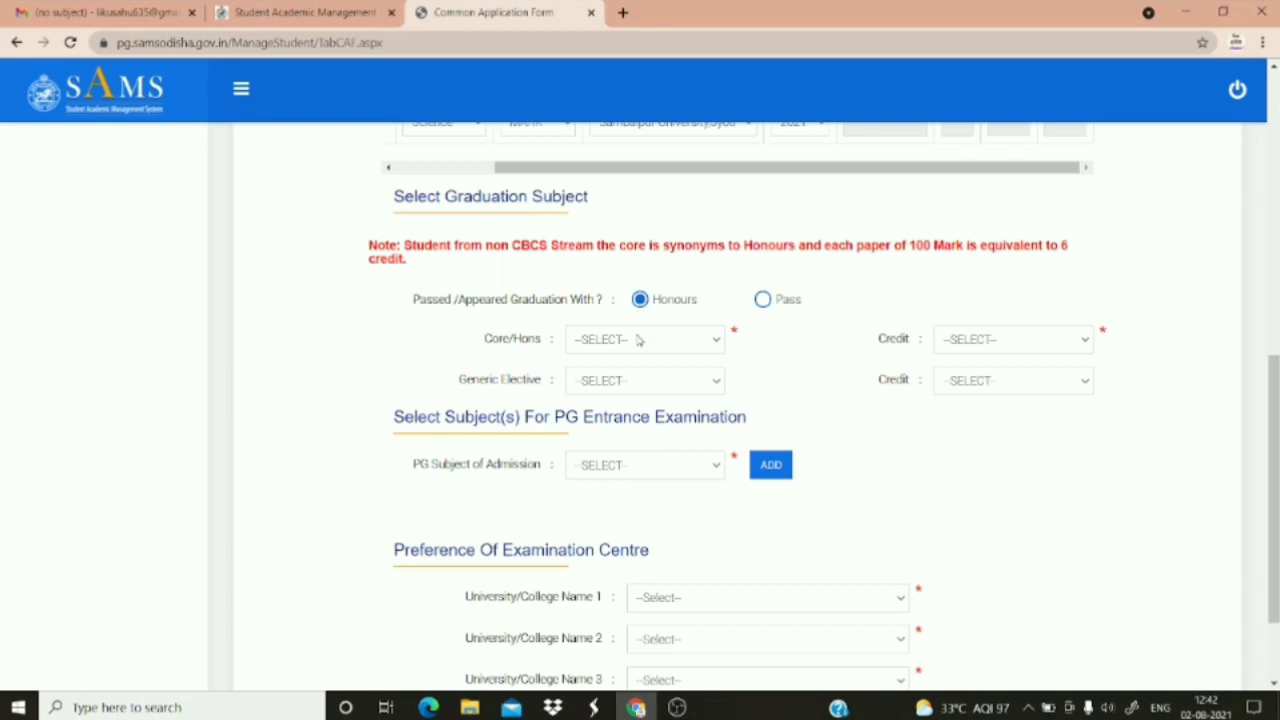
Choose Mathematics as the core honours subject with 84 credits
{"action": "left_click", "coordinate": [638, 340]}
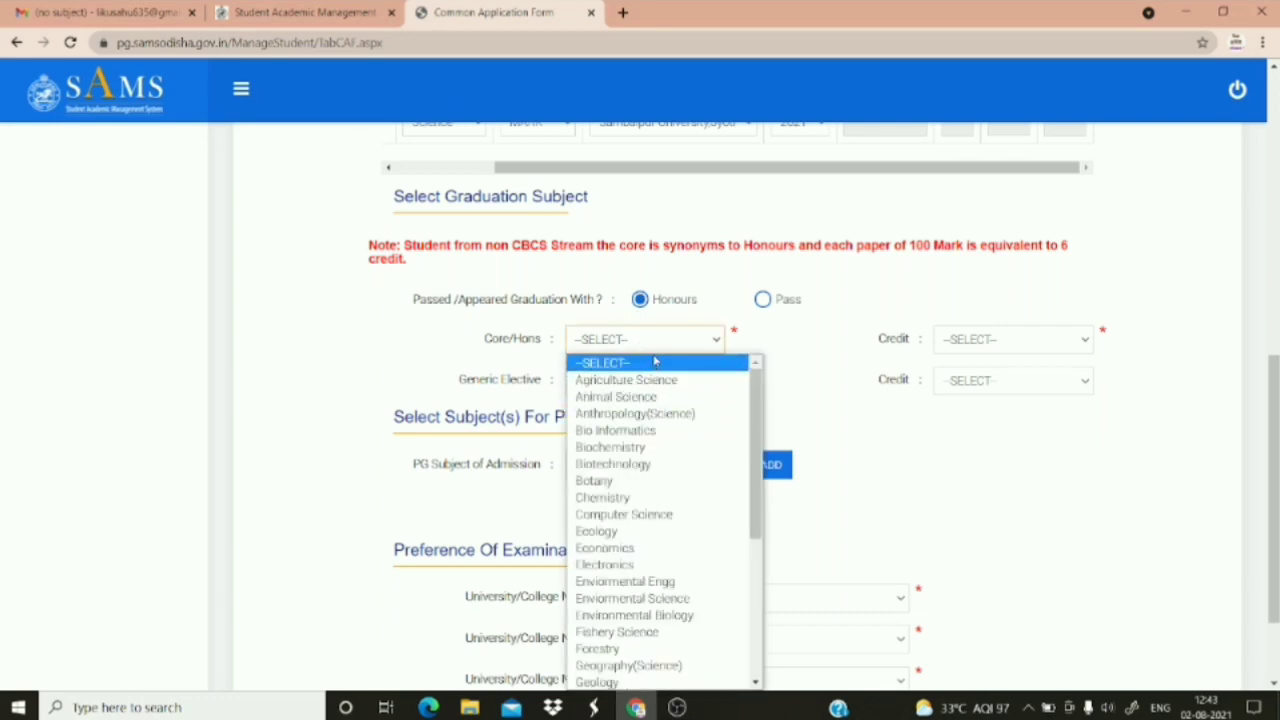
{"action": "key", "text": "m"}
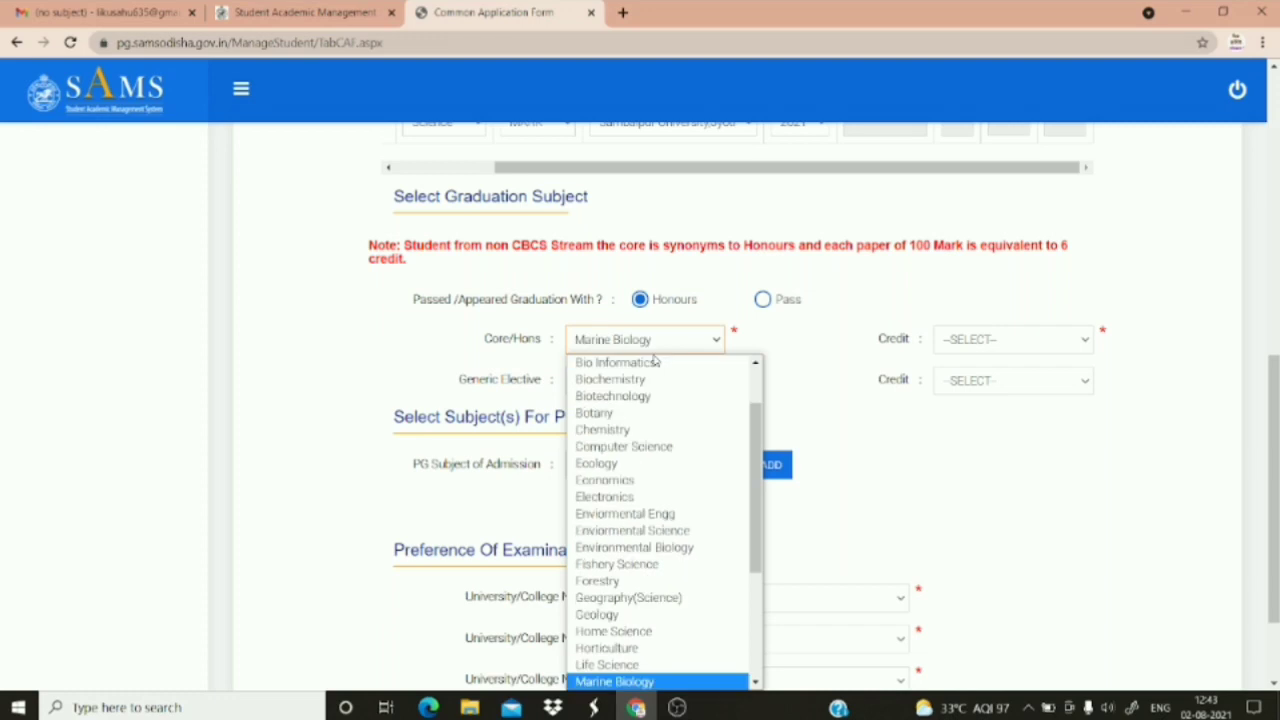
{"action": "key", "text": "a"}
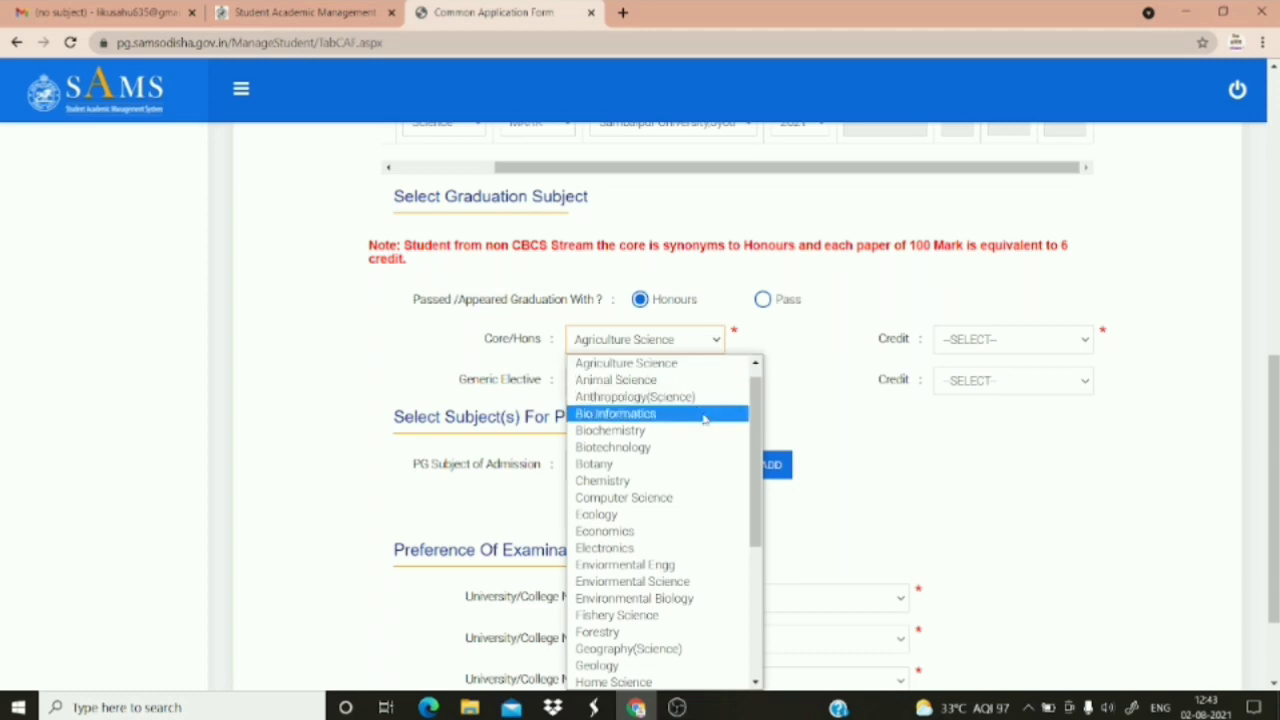
{"action": "left_click", "coordinate": [757, 681]}
{"action": "left_click", "coordinate": [757, 681]}
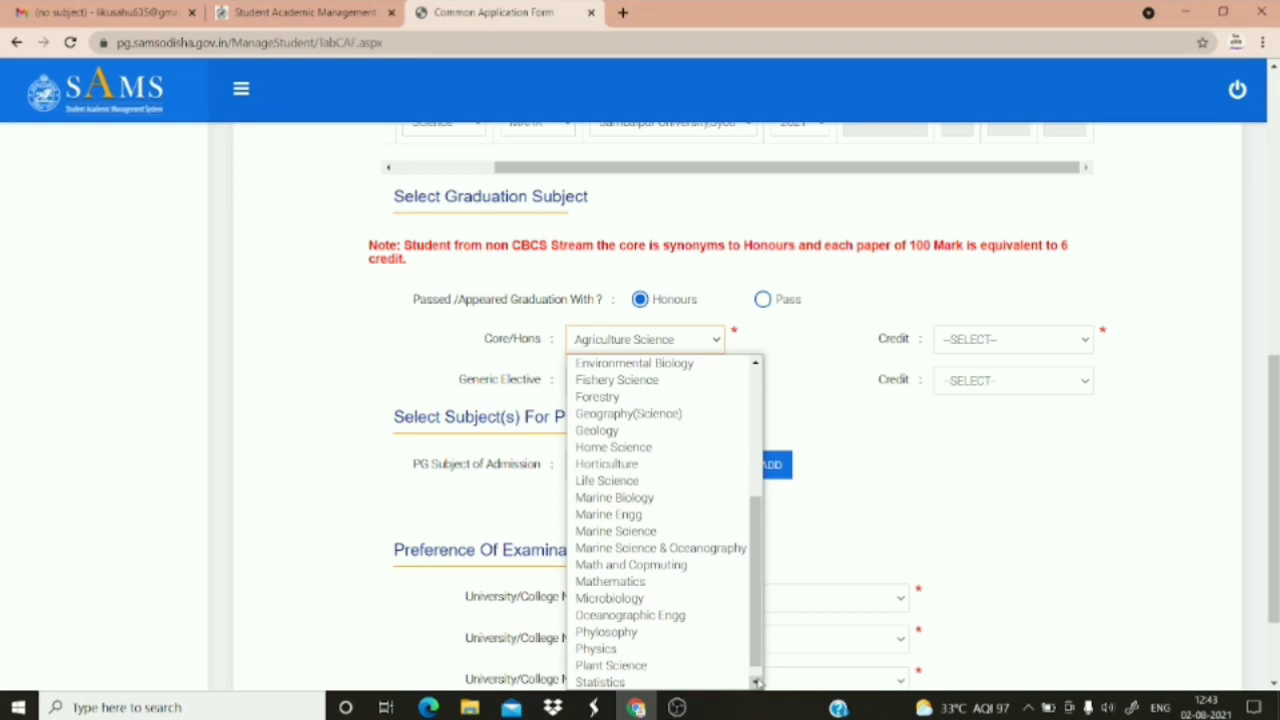
{"action": "left_click", "coordinate": [659, 581]}
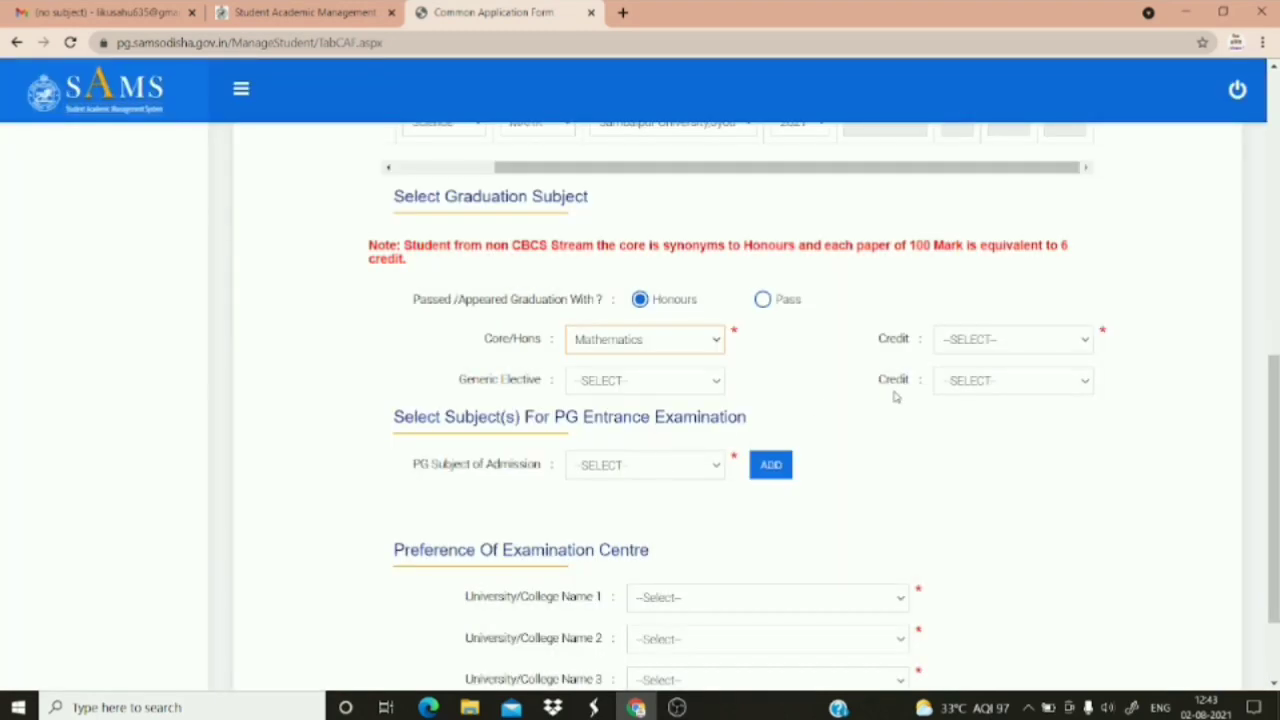
{"action": "left_click", "coordinate": [988, 341]}
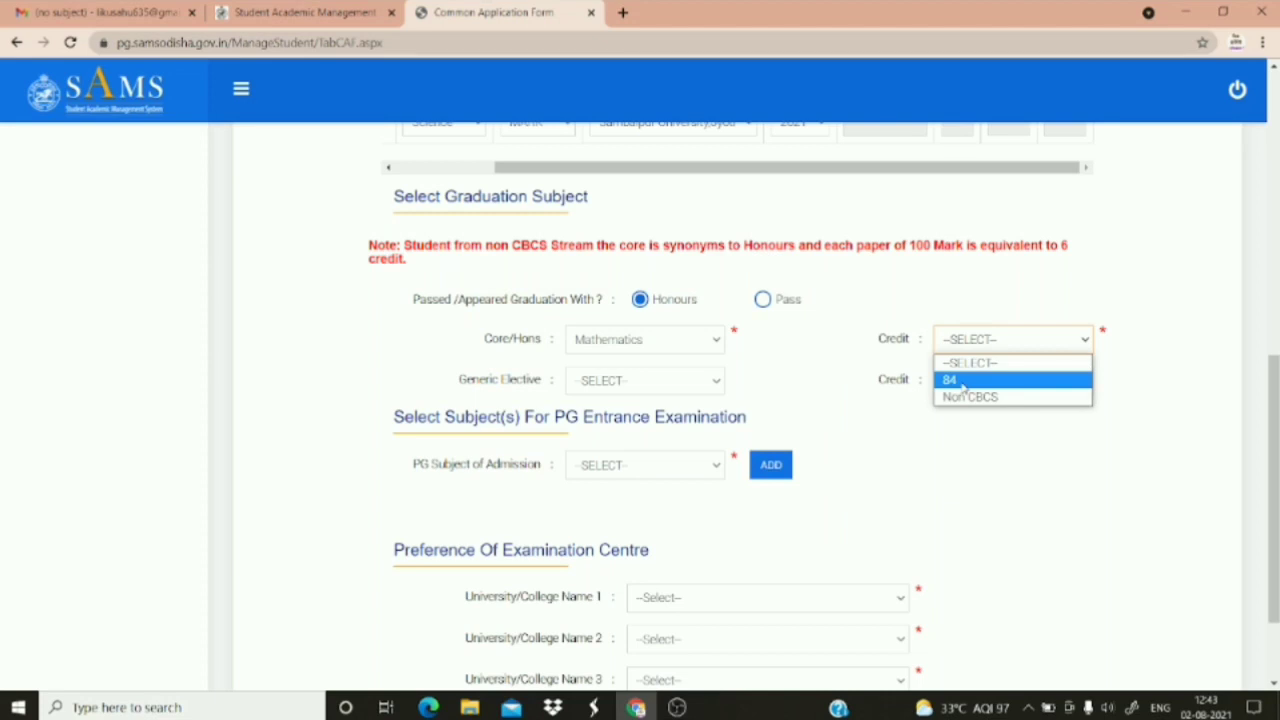
{"action": "left_click", "coordinate": [962, 386]}
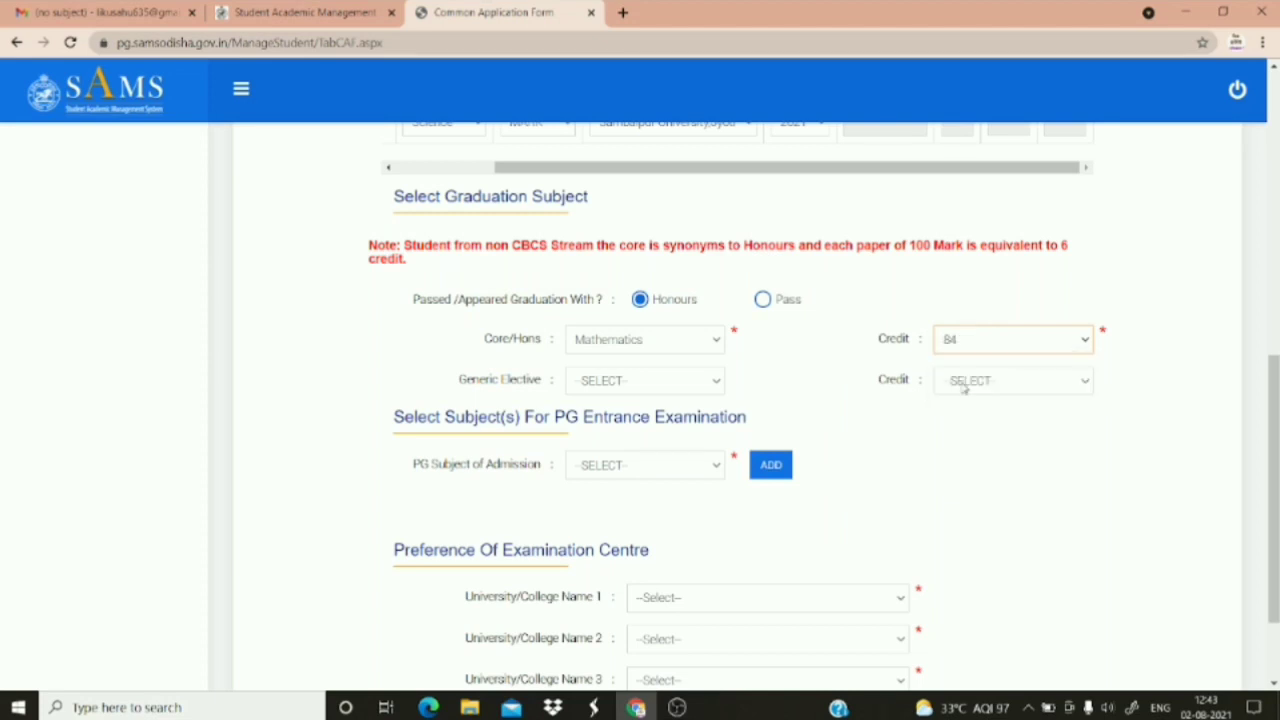
{"action": "left_click", "coordinate": [703, 387]}
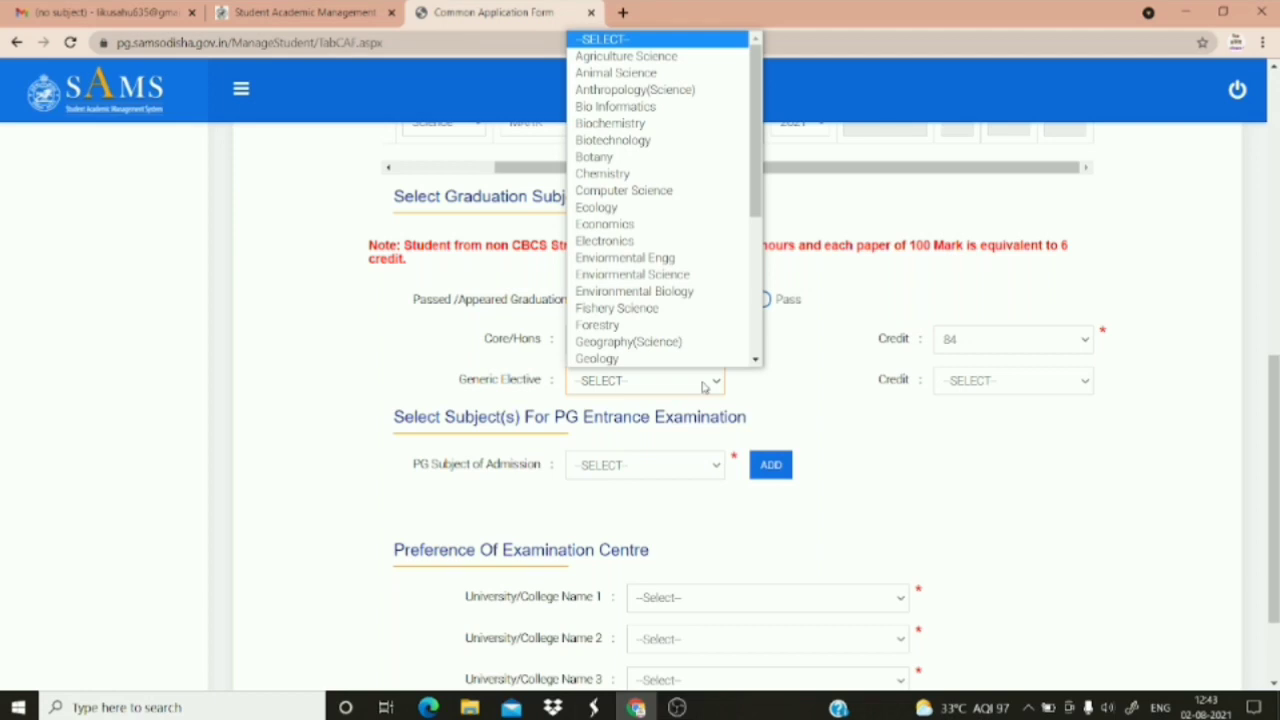
Choose Chemistry as the generic elective and give it a credit of 12
{"action": "left_click", "coordinate": [602, 173]}
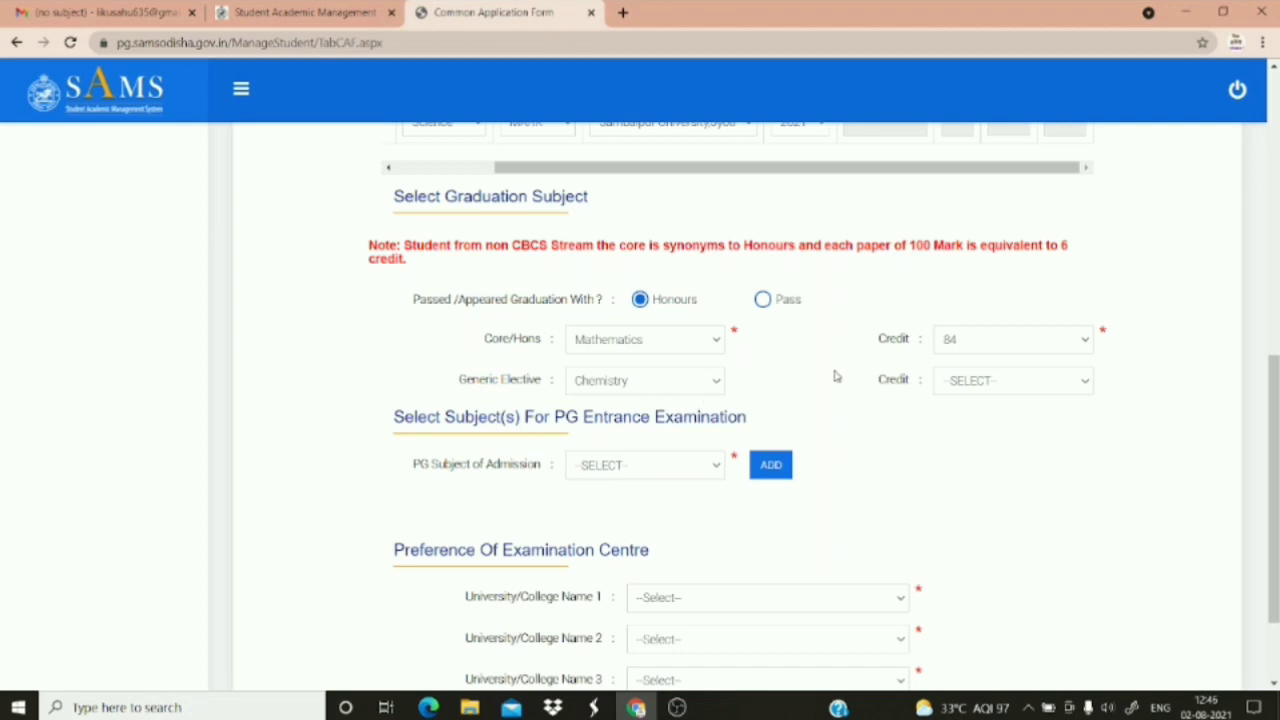
{"action": "left_click", "coordinate": [973, 384]}
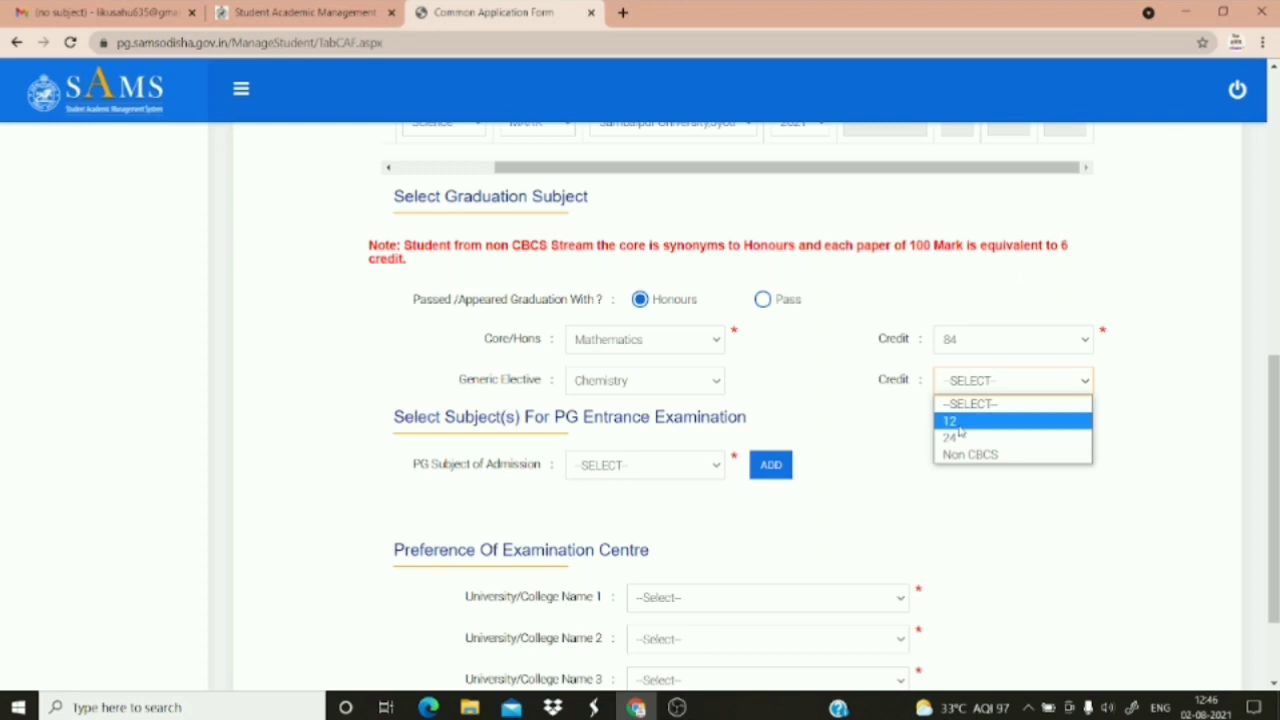
{"action": "left_click", "coordinate": [960, 421]}
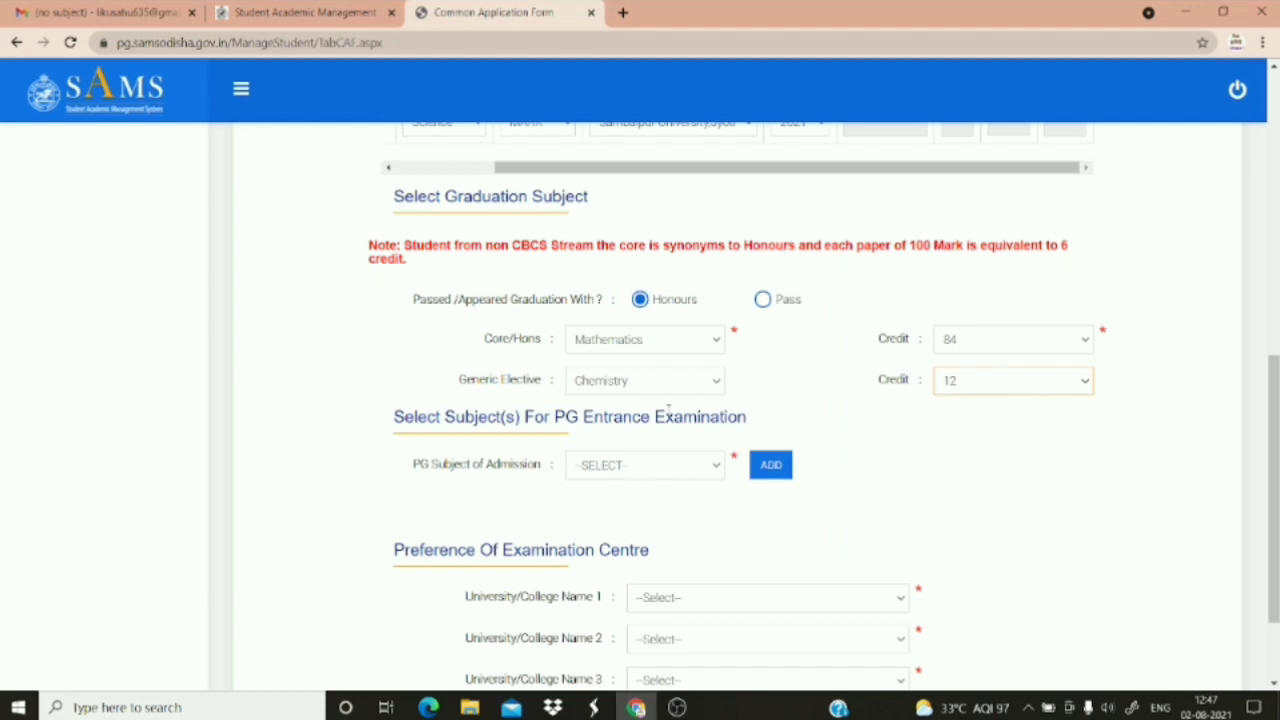
{"action": "left_click", "coordinate": [991, 388]}
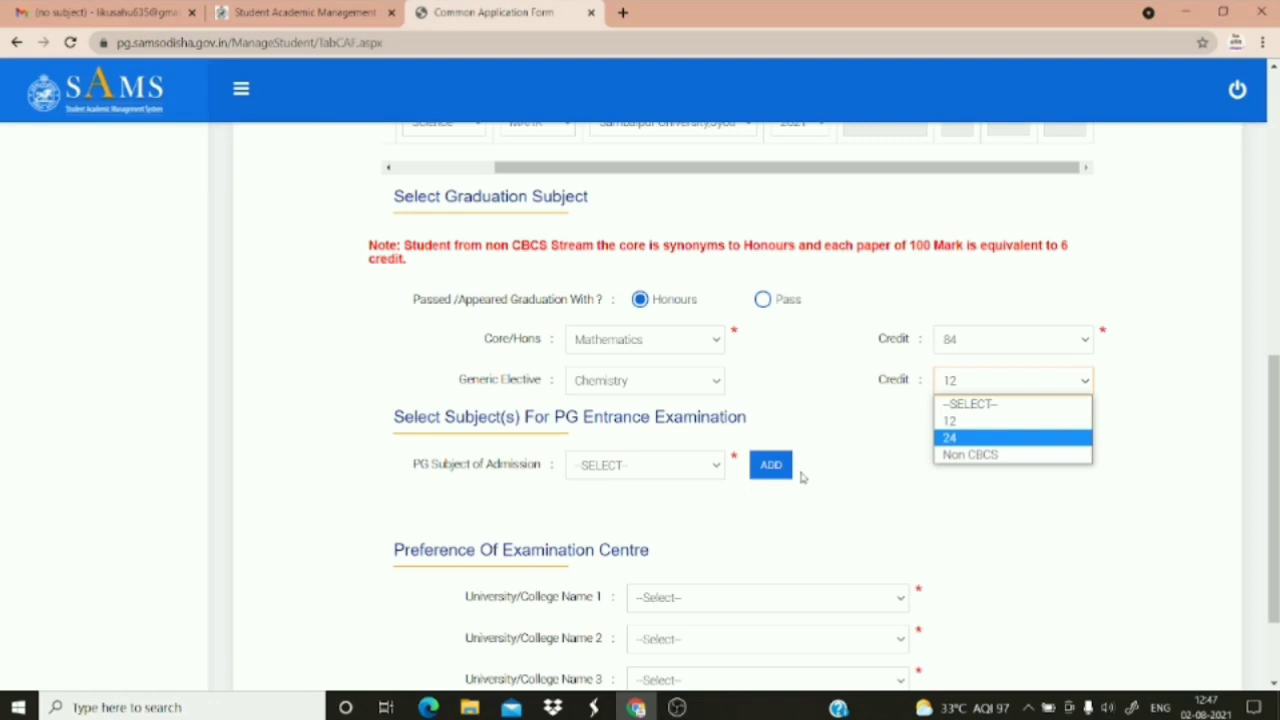
{"action": "left_click", "coordinate": [943, 424]}
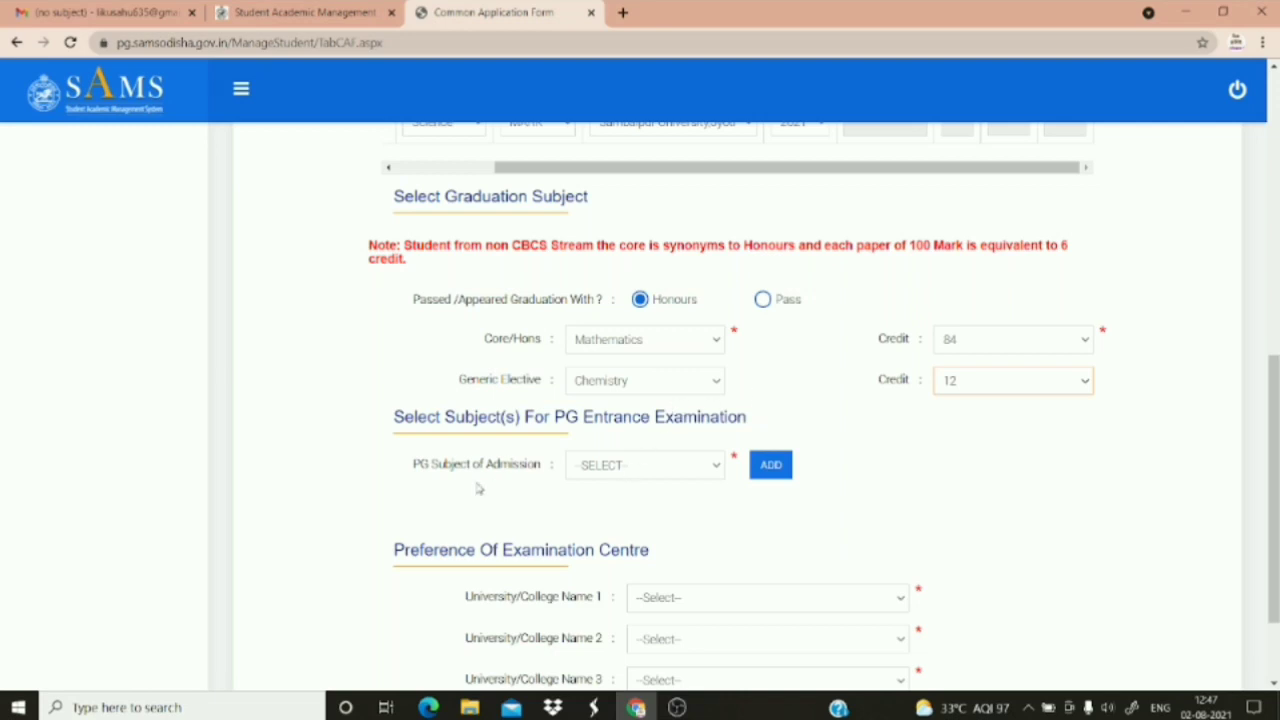
Select Mathematics as the PG subject of admission and add it to the entrance list
{"action": "left_click", "coordinate": [664, 466]}
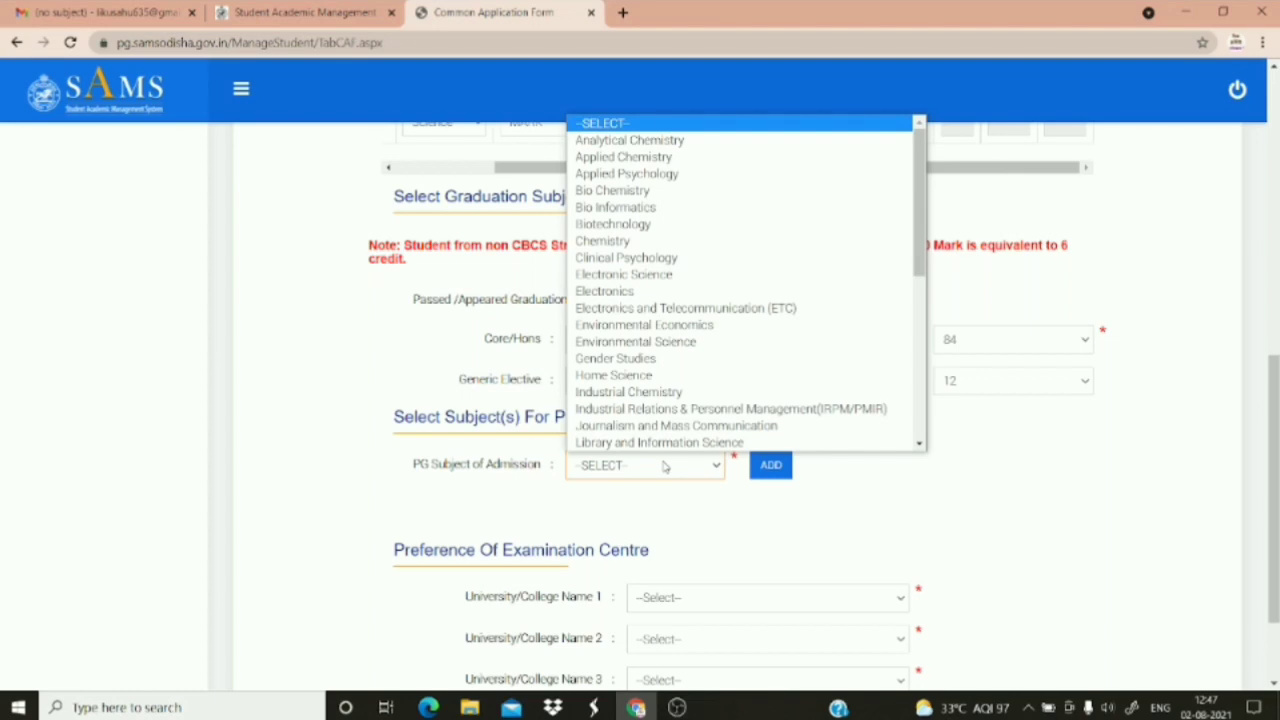
{"action": "key", "text": "m"}
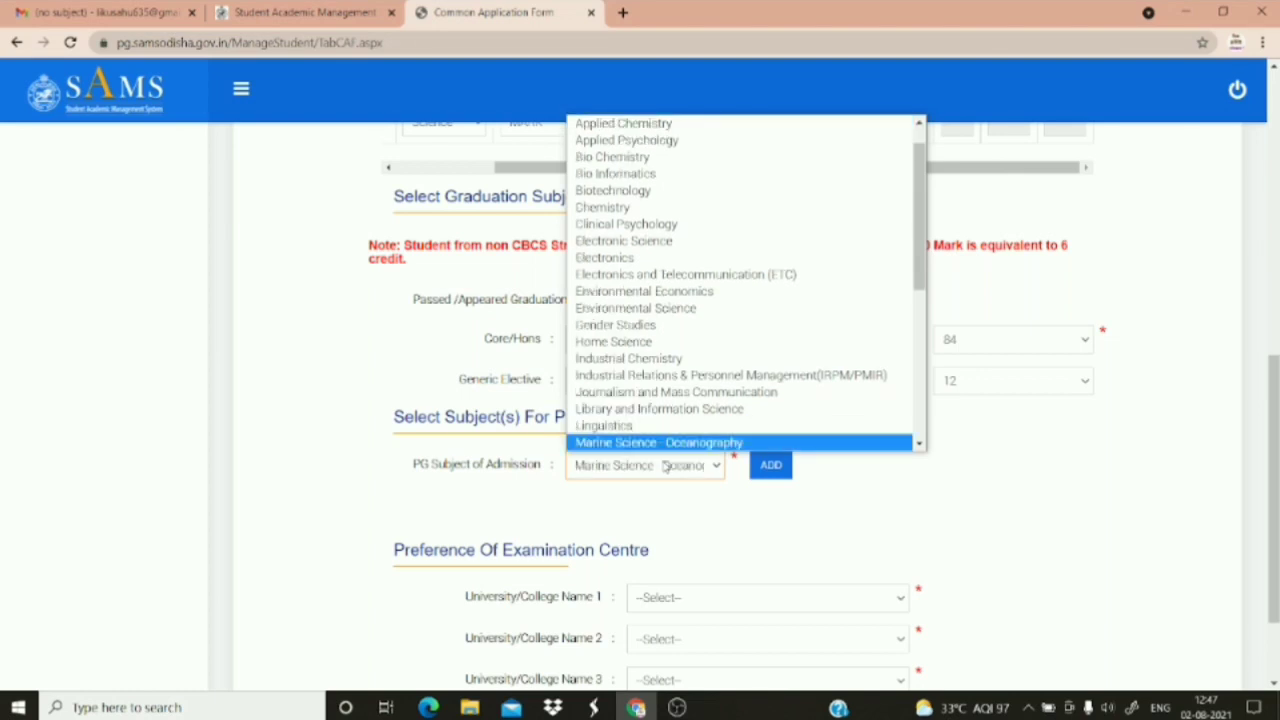
{"action": "key", "text": "Up"}
{"action": "key", "text": "Up"}
{"action": "key", "text": "Down"}
{"action": "key", "text": "Down"}
{"action": "scroll", "coordinate": [924, 446], "scroll_direction": "down", "scroll_amount": 3}
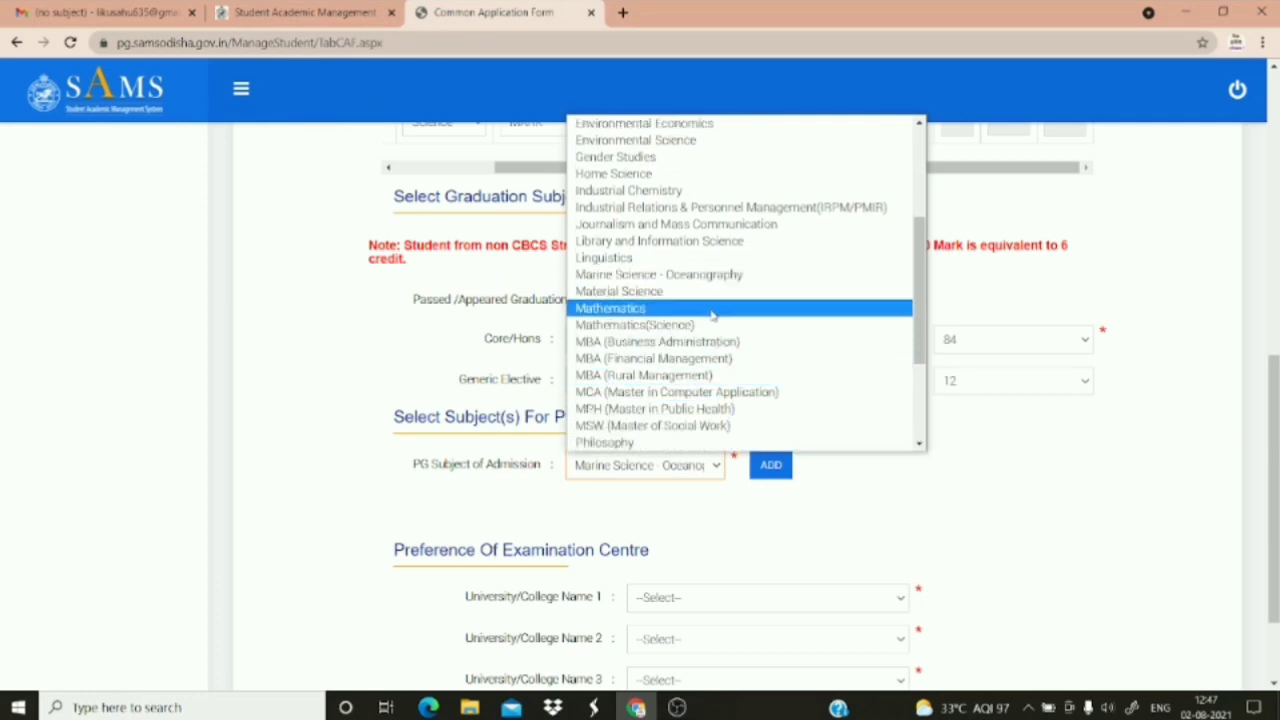
{"action": "left_click", "coordinate": [711, 310]}
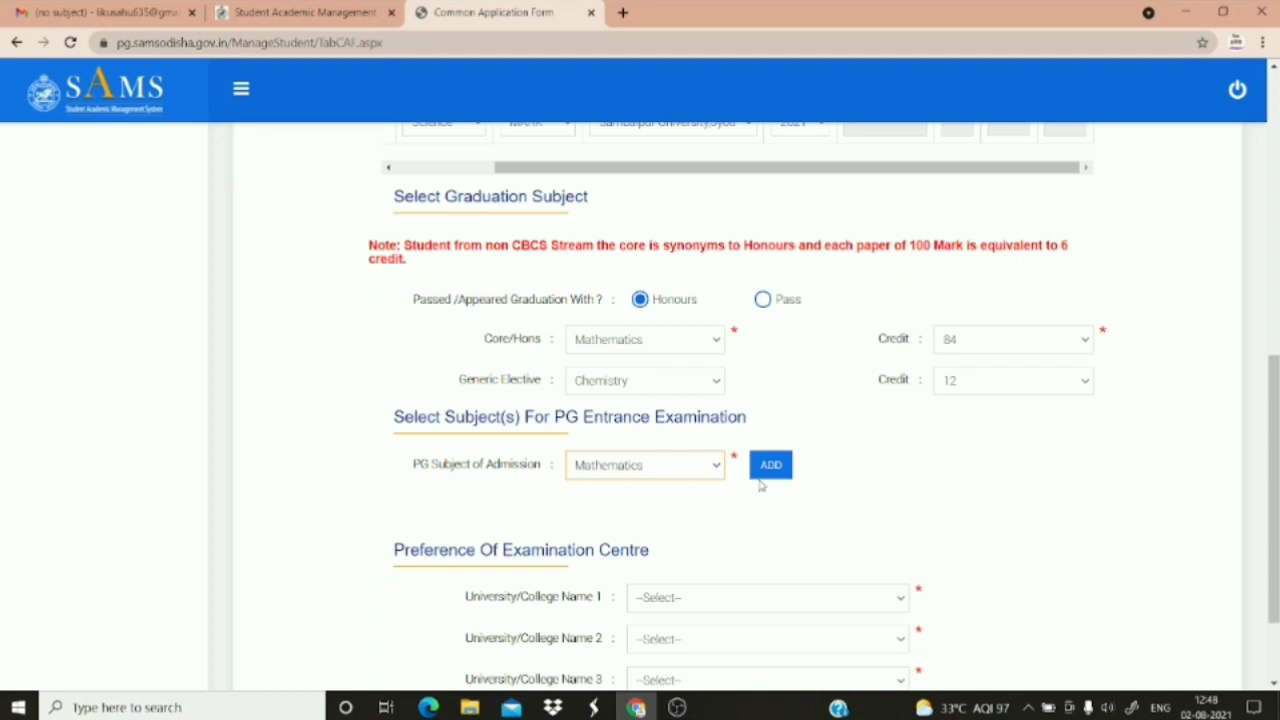
{"action": "left_click", "coordinate": [766, 470]}
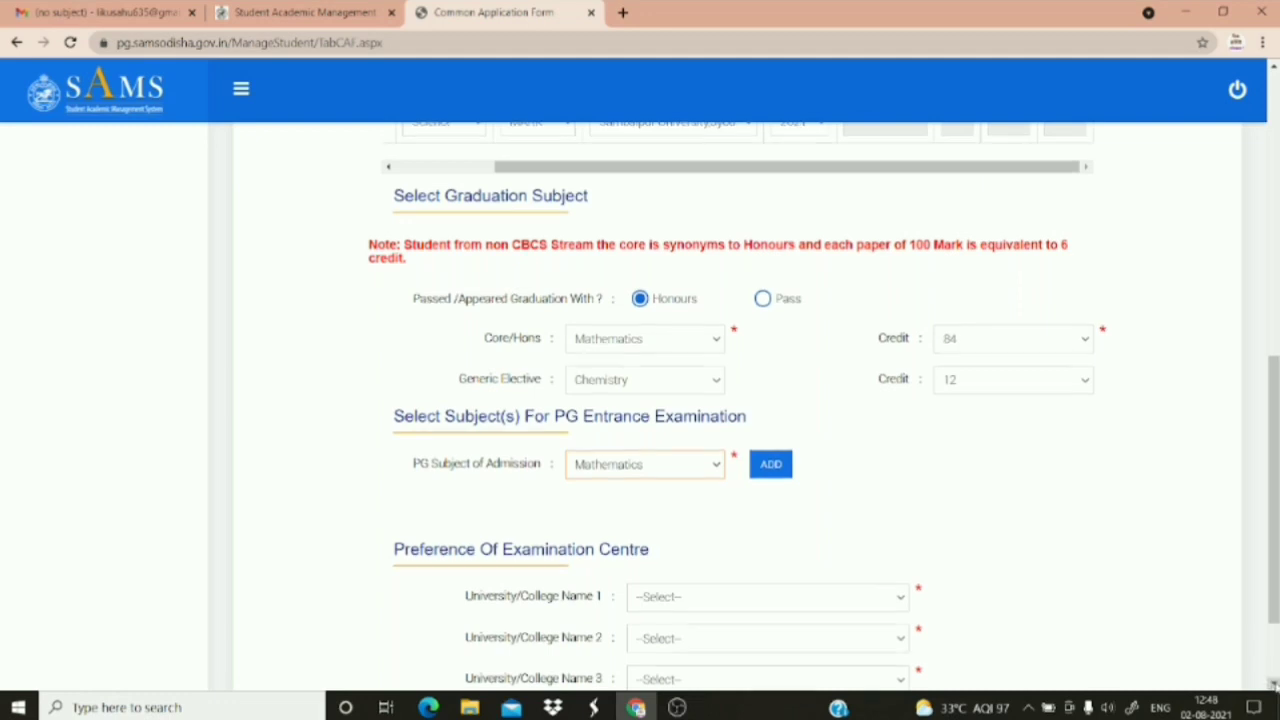
Choose Government (Autonomous) College, Rourkela as both the first and second exam centres
{"action": "scroll", "coordinate": [1096, 590], "scroll_direction": "down", "scroll_amount": 2}
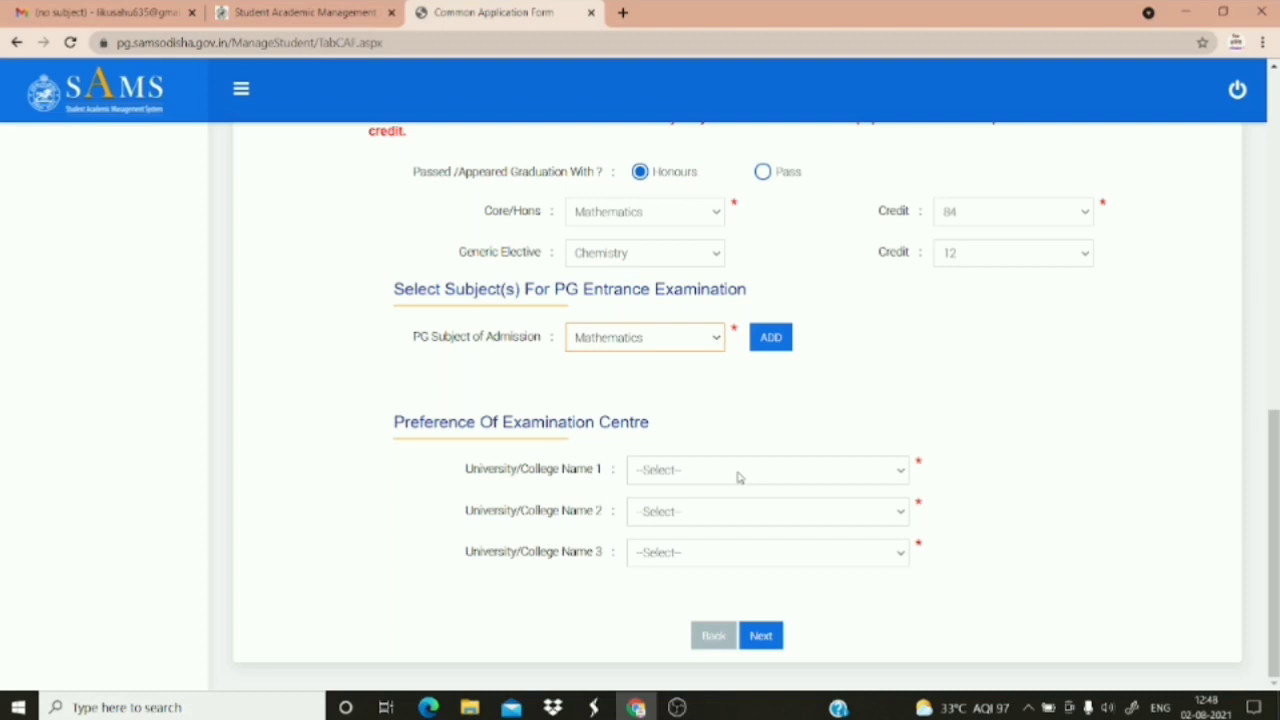
{"action": "left_click", "coordinate": [899, 476]}
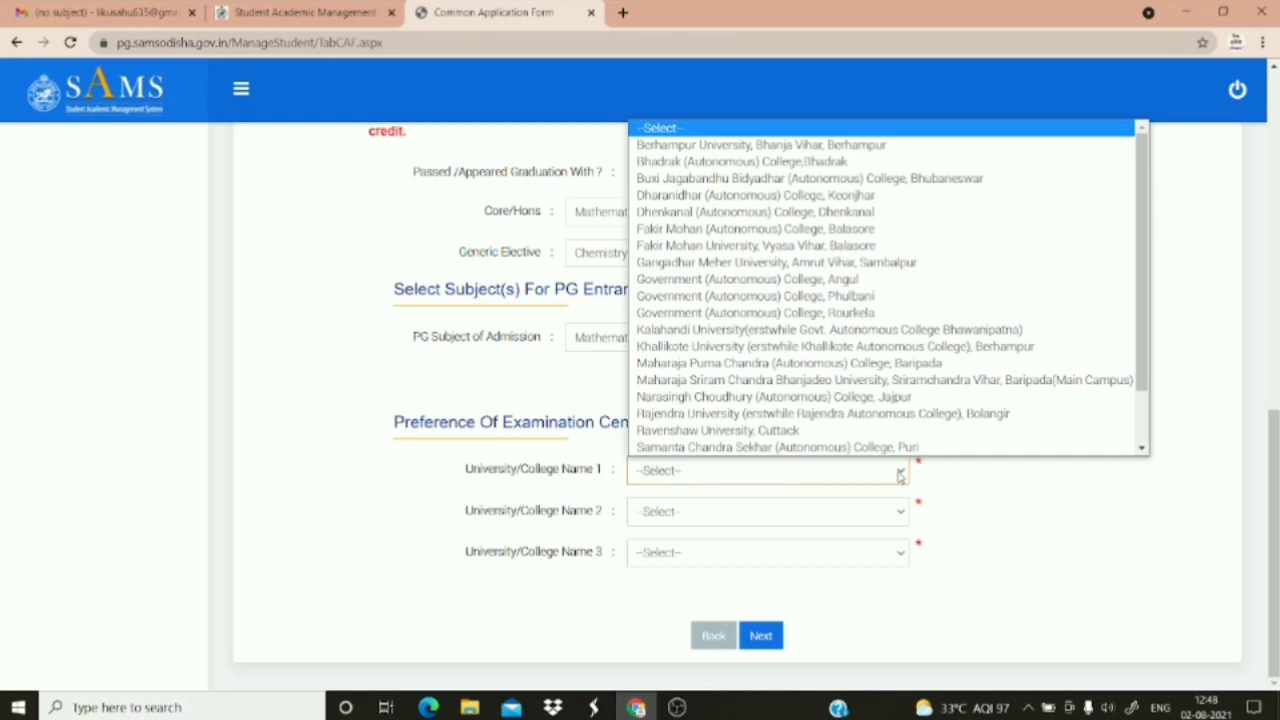
{"action": "scroll", "coordinate": [850, 384], "scroll_direction": "down", "scroll_amount": 1}
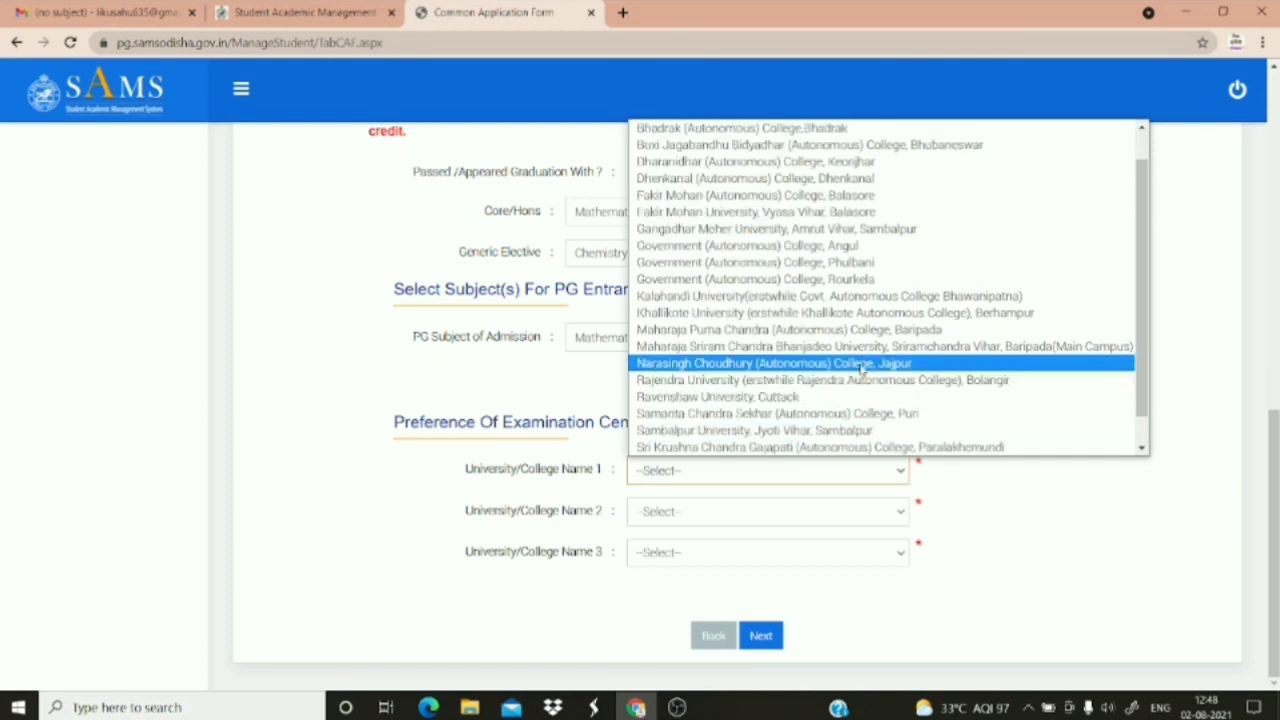
{"action": "left_click", "coordinate": [848, 284]}
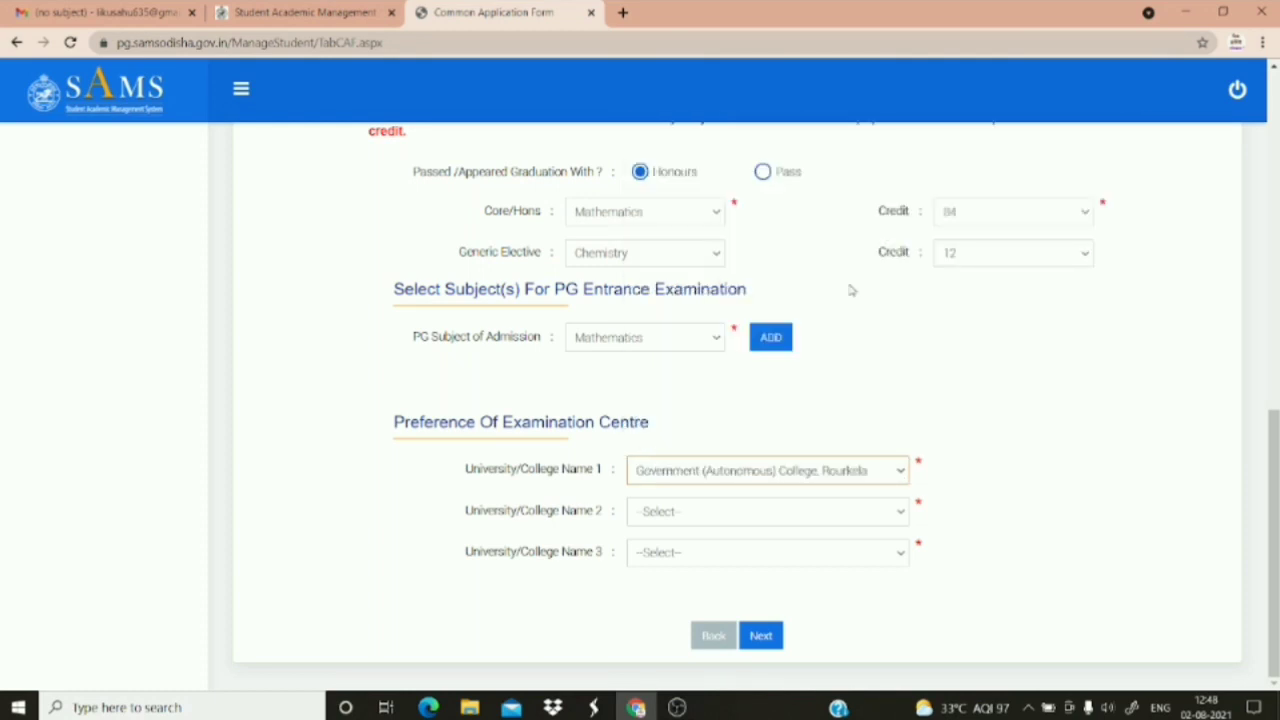
{"action": "left_click", "coordinate": [791, 513]}
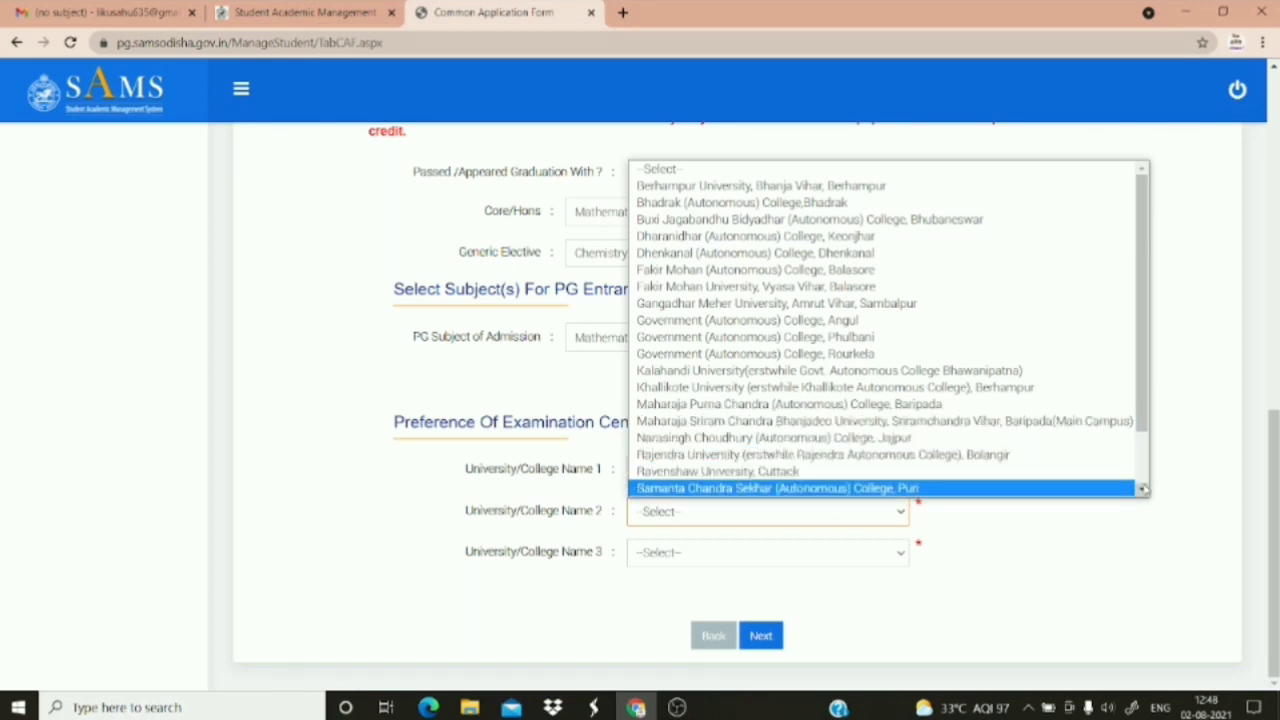
{"action": "scroll", "coordinate": [1143, 489], "scroll_direction": "down", "scroll_amount": 2}
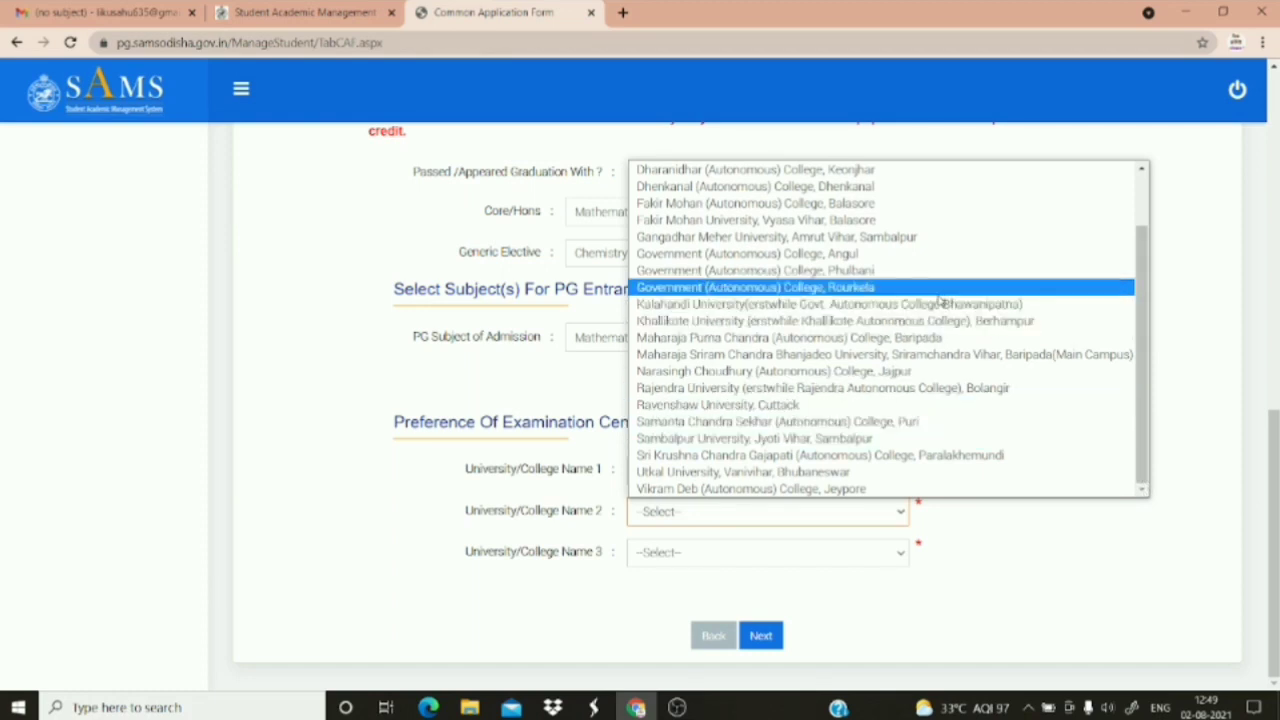
{"action": "left_click", "coordinate": [898, 288]}
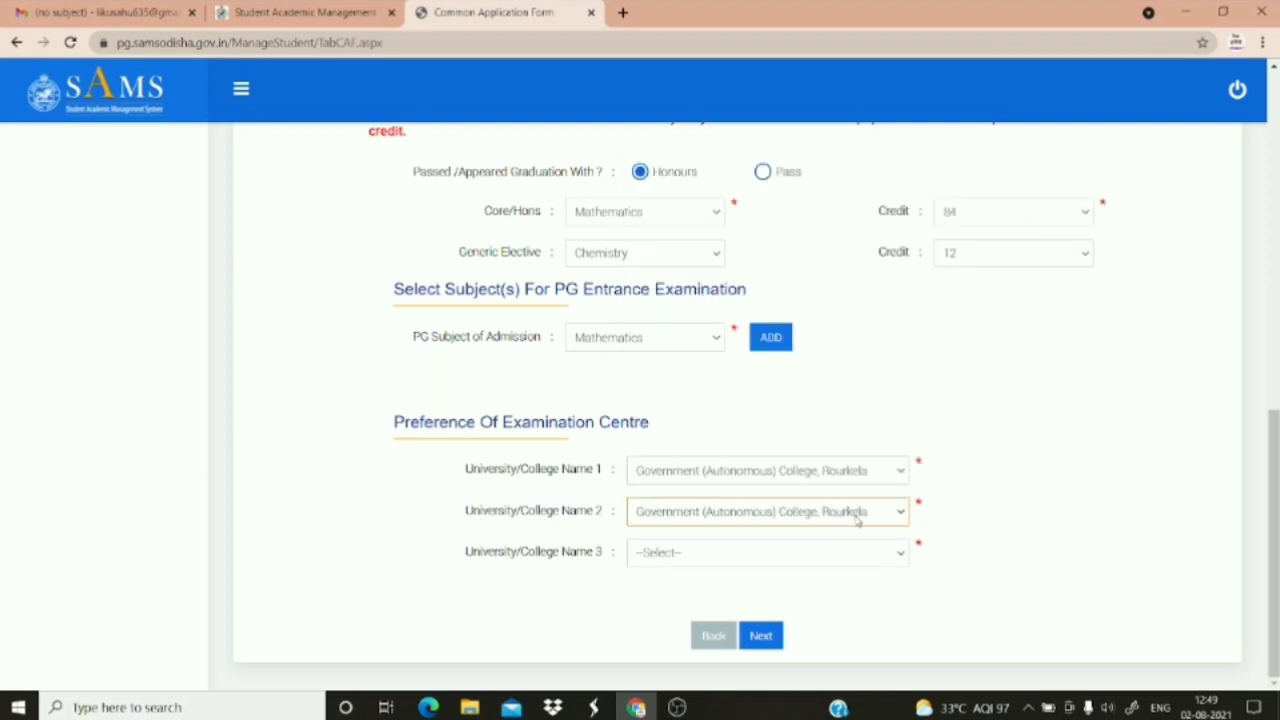
{"action": "left_click", "coordinate": [895, 515]}
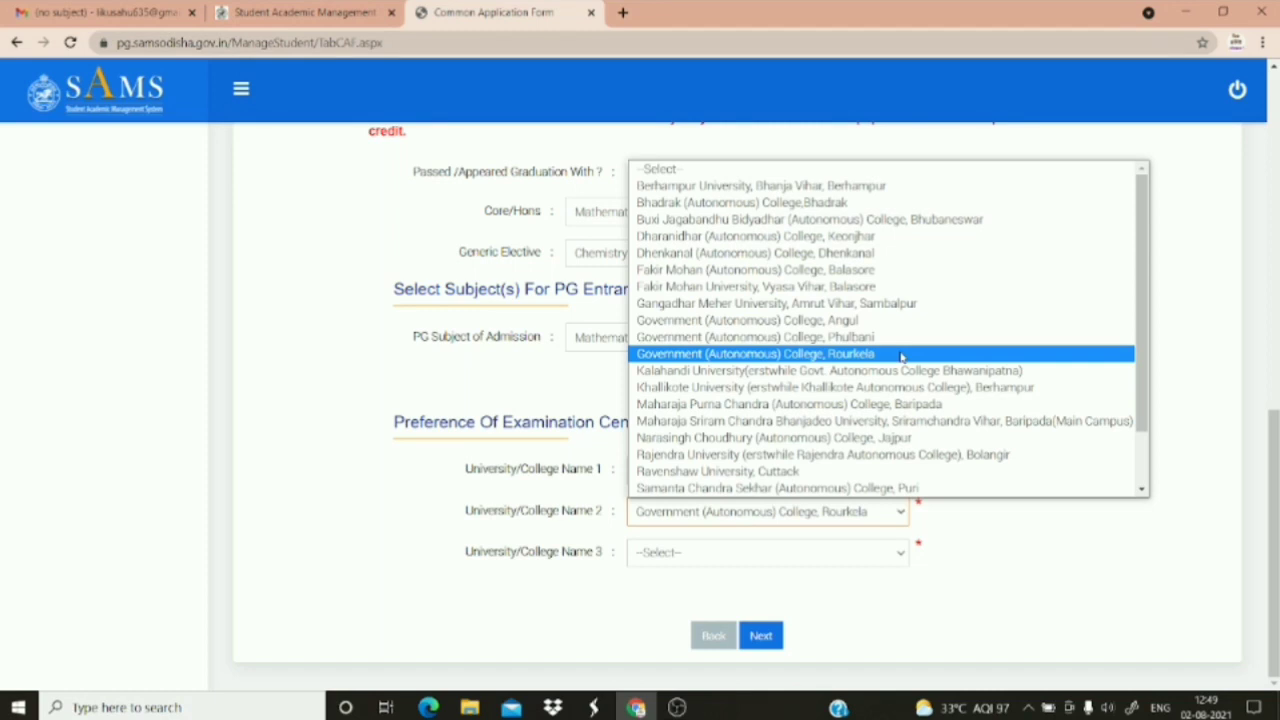
{"action": "left_click", "coordinate": [901, 354]}
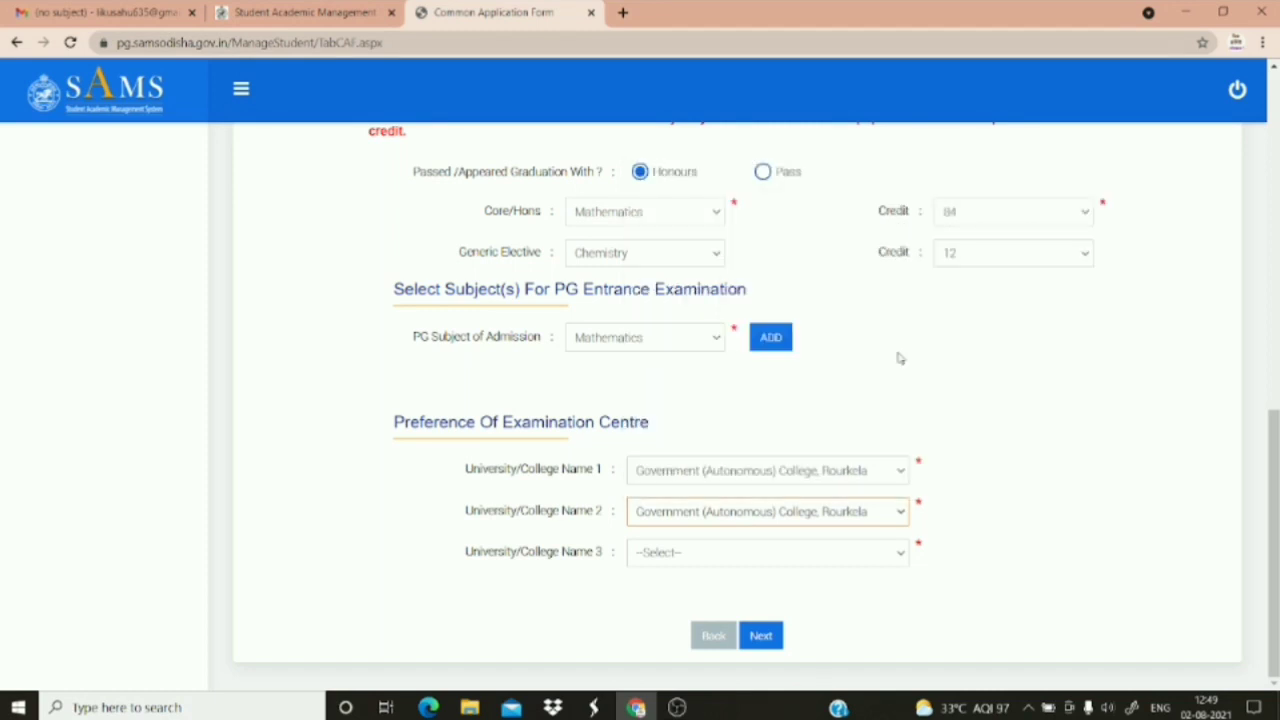
Make Sambalpur University, Jyoti Vihar, Sambalpur the third centre and try to continue
{"action": "left_click", "coordinate": [805, 555]}
{"action": "scroll", "coordinate": [815, 490], "scroll_direction": "down", "scroll_amount": 1}
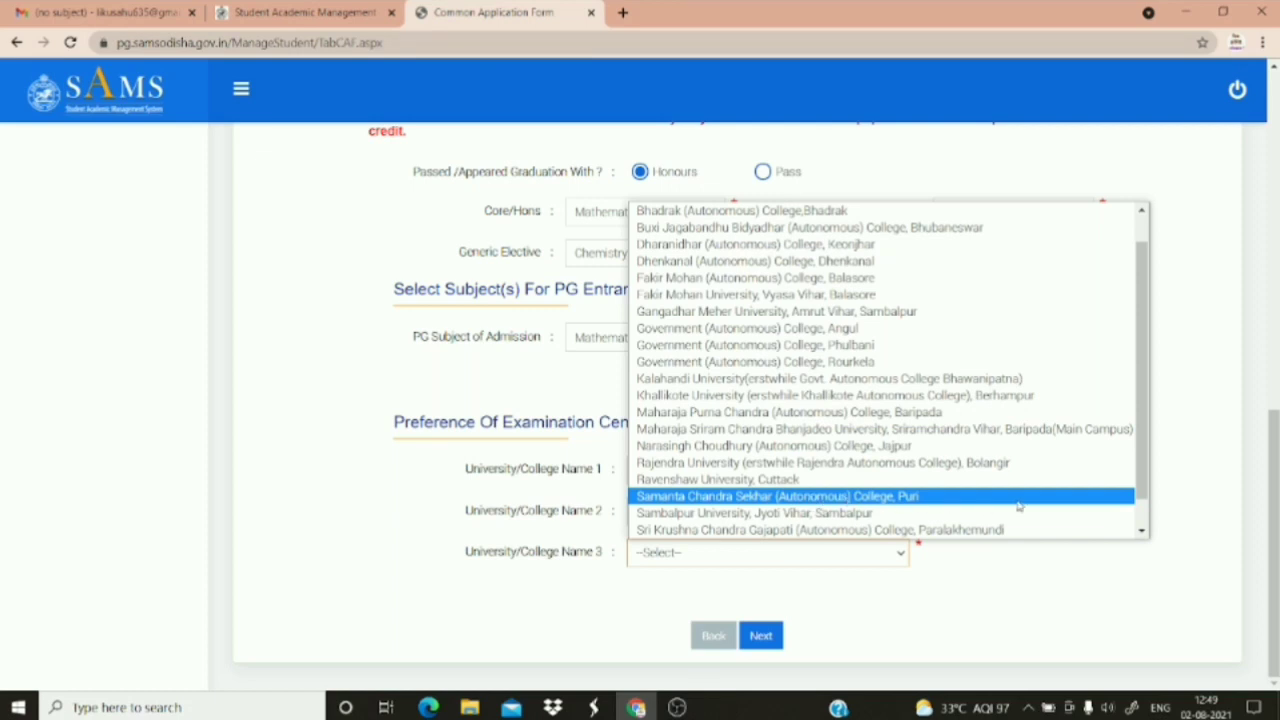
{"action": "left_click", "coordinate": [1141, 532]}
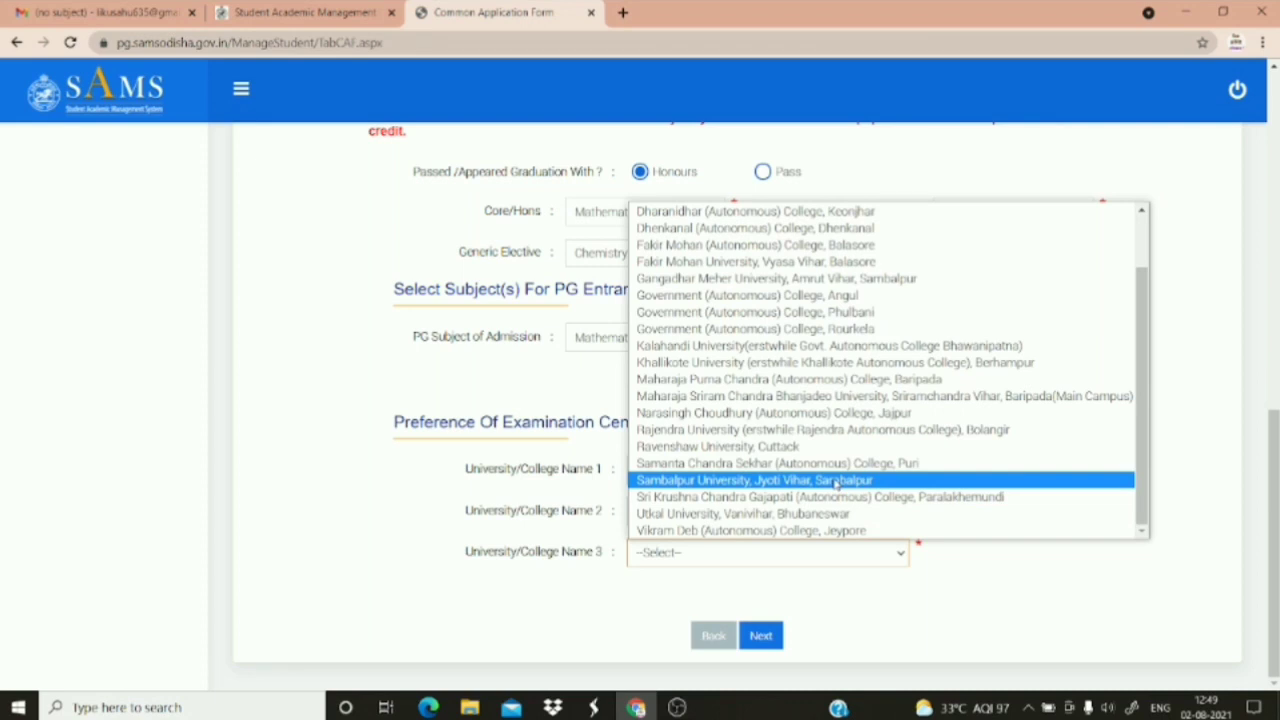
{"action": "left_click", "coordinate": [836, 482]}
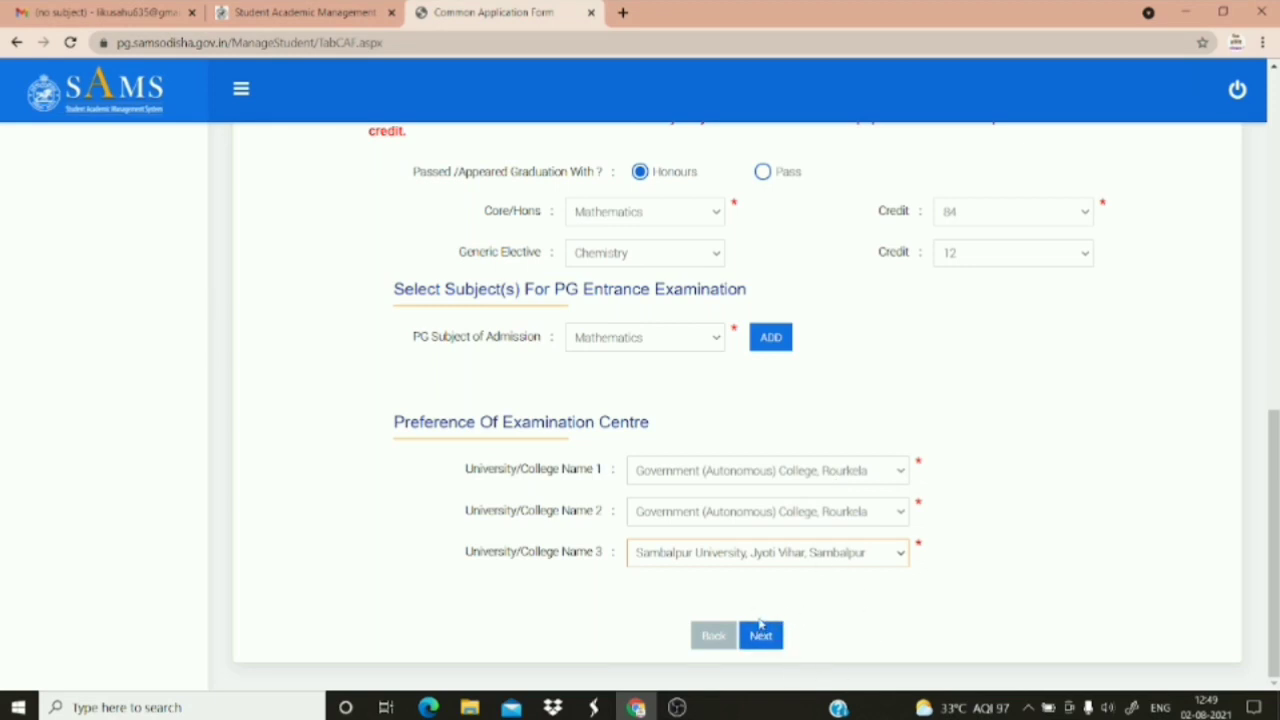
{"action": "left_click", "coordinate": [761, 637]}
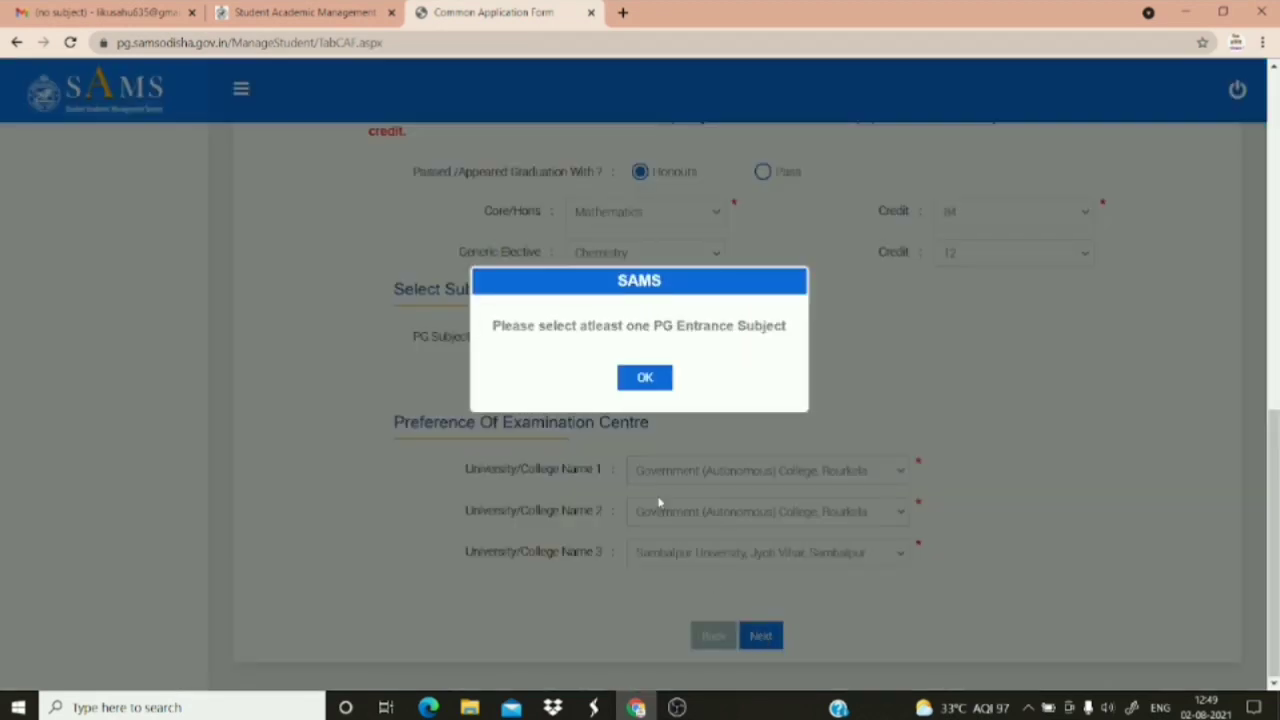
Dismiss the warning, add Mathematics(Science) as the PG entrance subject, and try continuing again
{"action": "left_click", "coordinate": [645, 377]}
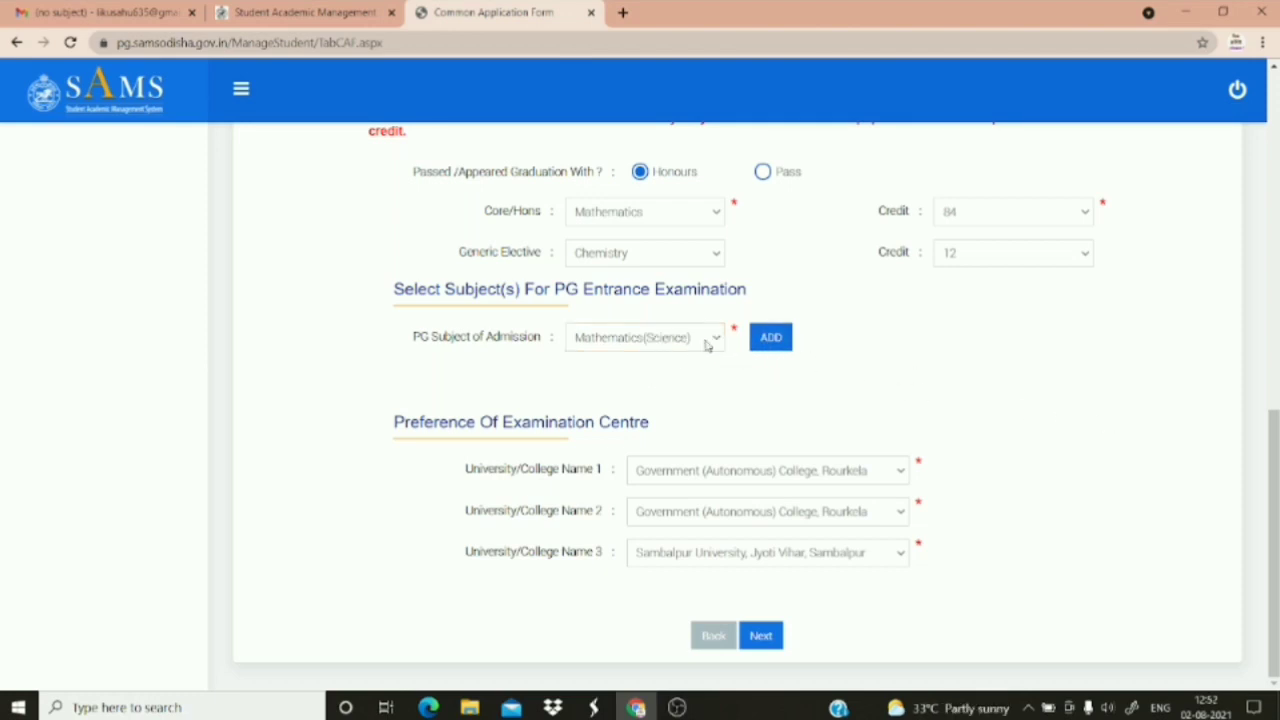
{"action": "left_click", "coordinate": [786, 340]}
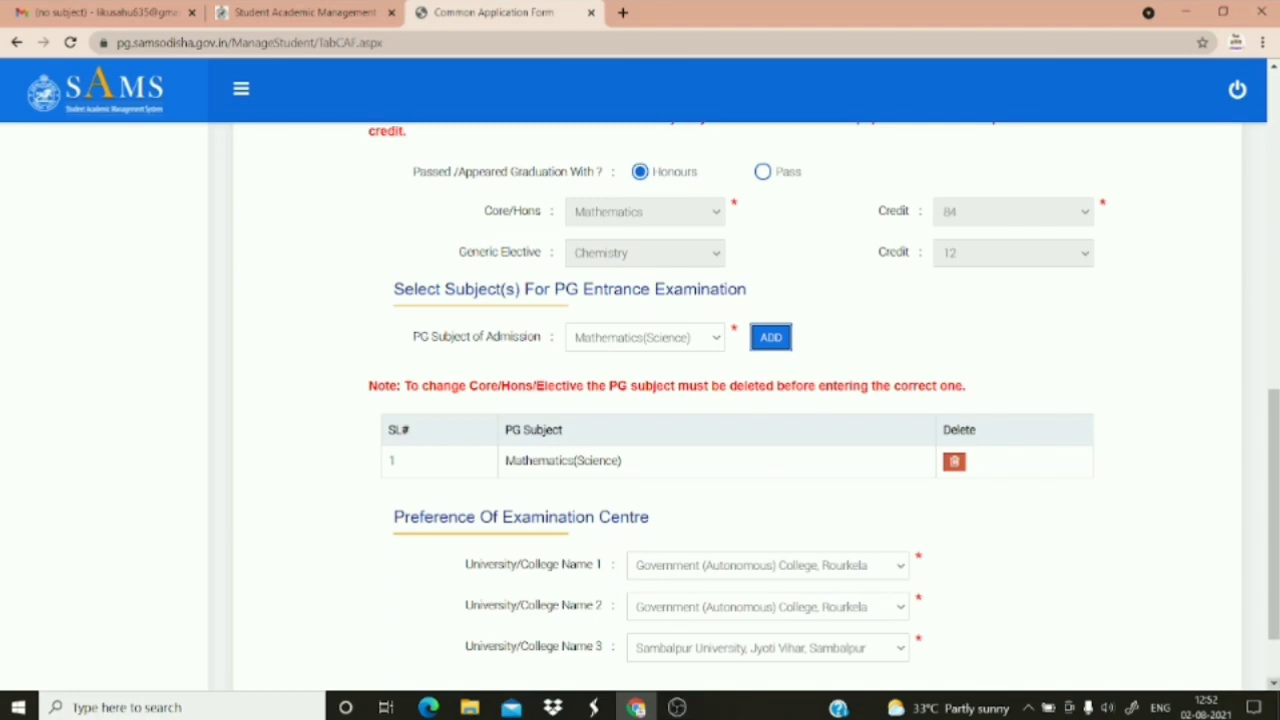
{"action": "scroll", "coordinate": [1273, 684], "scroll_direction": "down", "scroll_amount": 1}
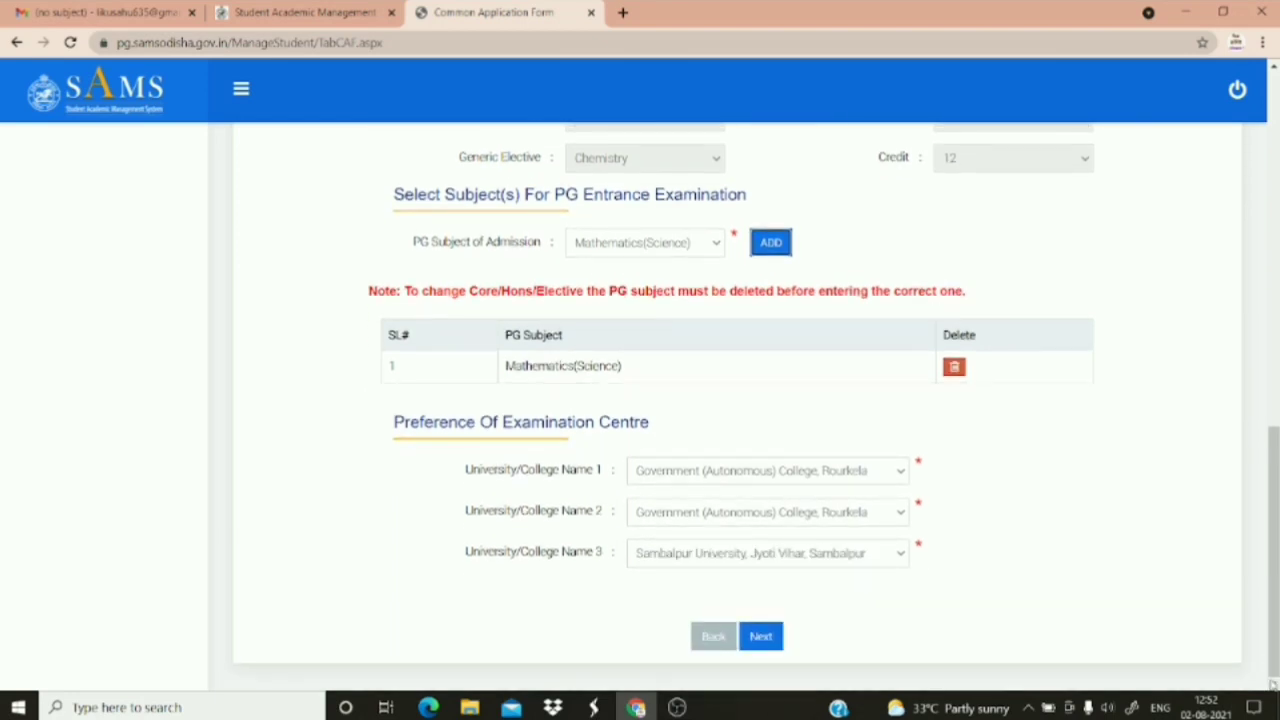
{"action": "left_click", "coordinate": [765, 642]}
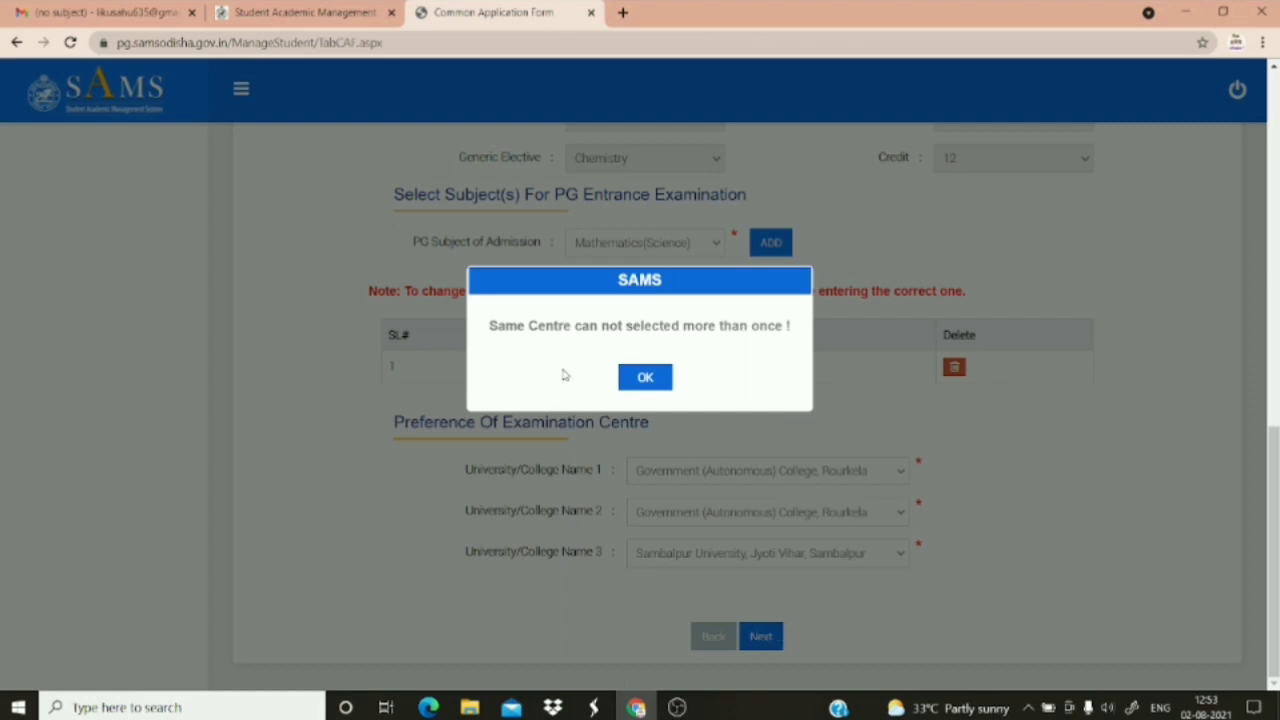
Dismiss the repeated-centre warning and change the second exam centre to Sambalpur University, Jyoti Vihar, Sambalpur
{"action": "left_click", "coordinate": [645, 375]}
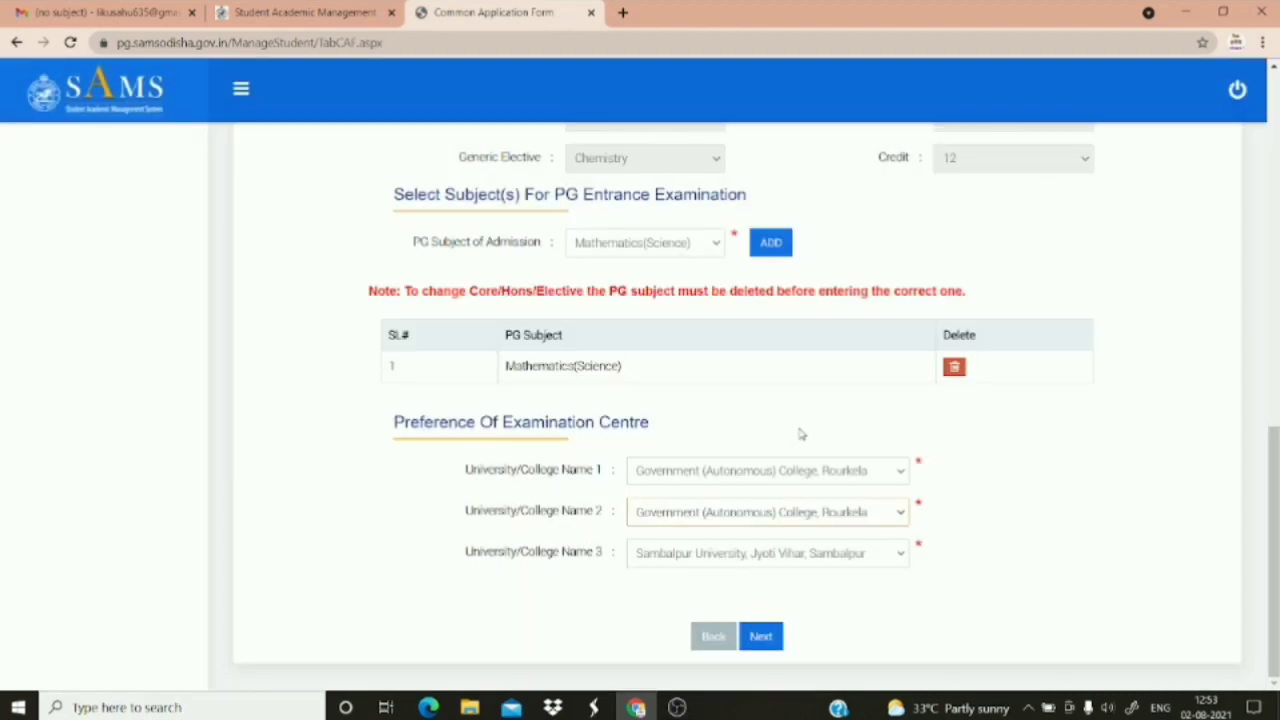
{"action": "left_click", "coordinate": [903, 516]}
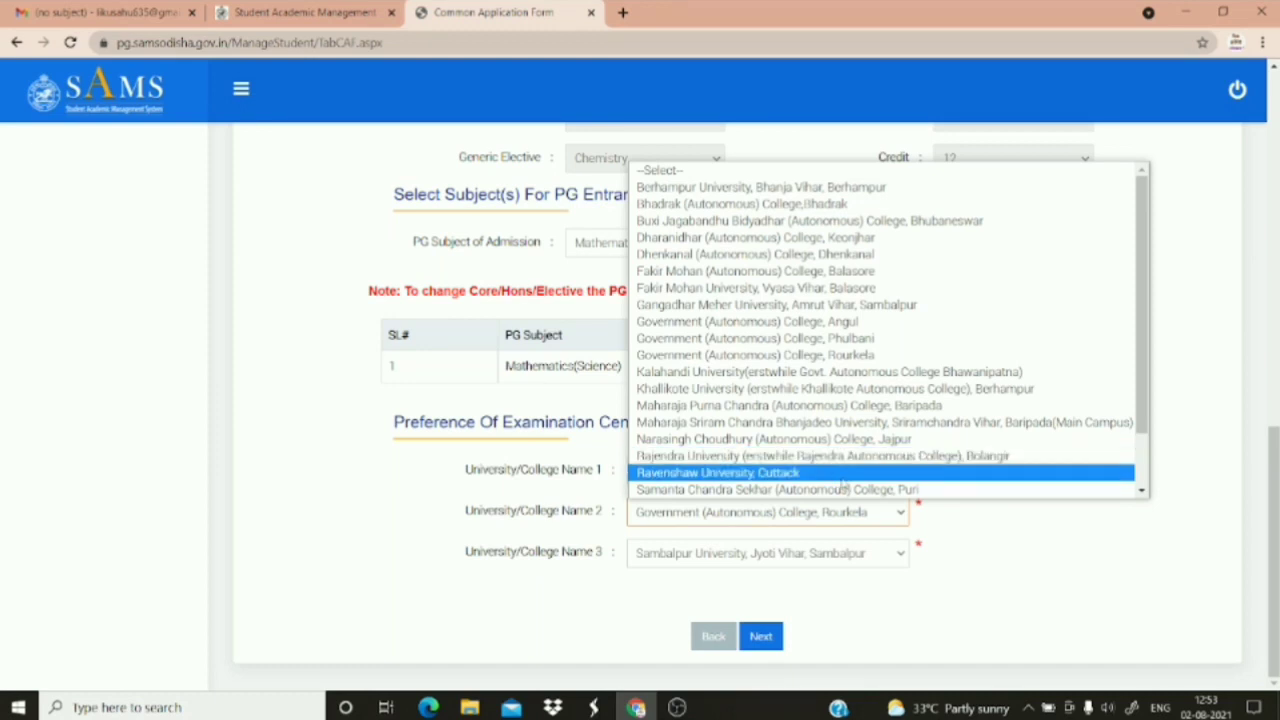
{"action": "scroll", "coordinate": [1143, 492], "scroll_direction": "down", "scroll_amount": 2}
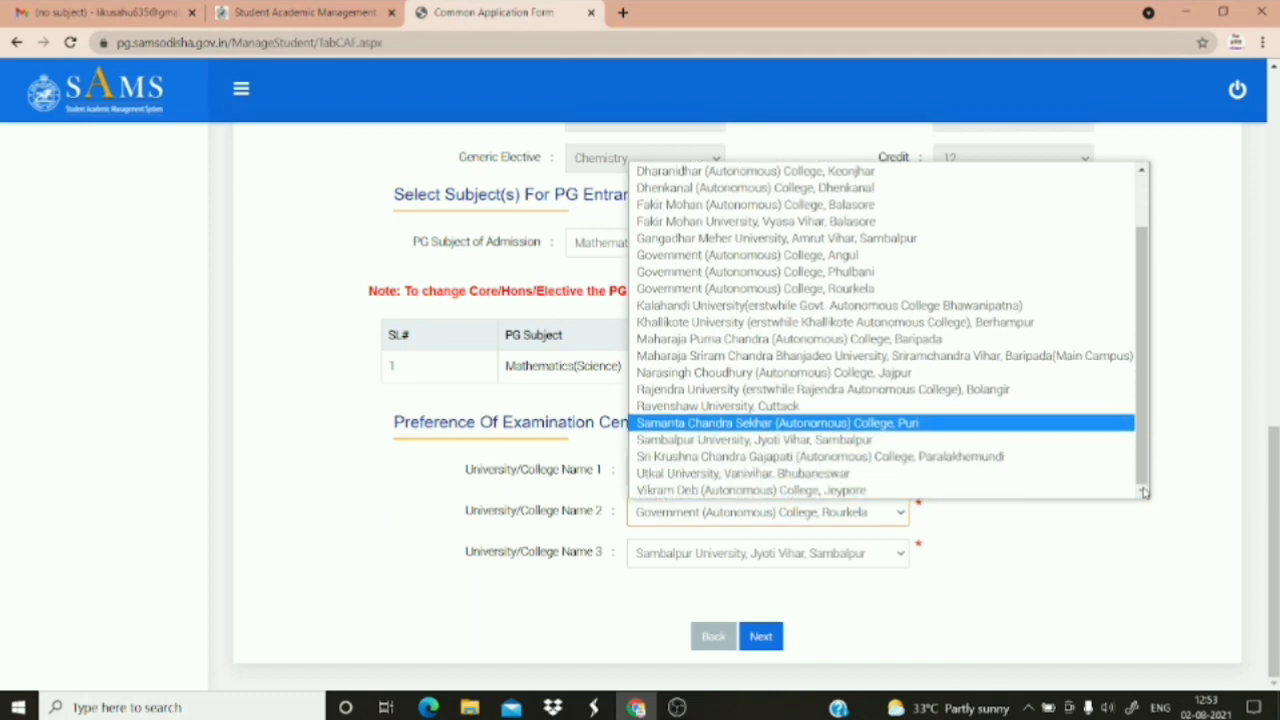
{"action": "left_click", "coordinate": [850, 440]}
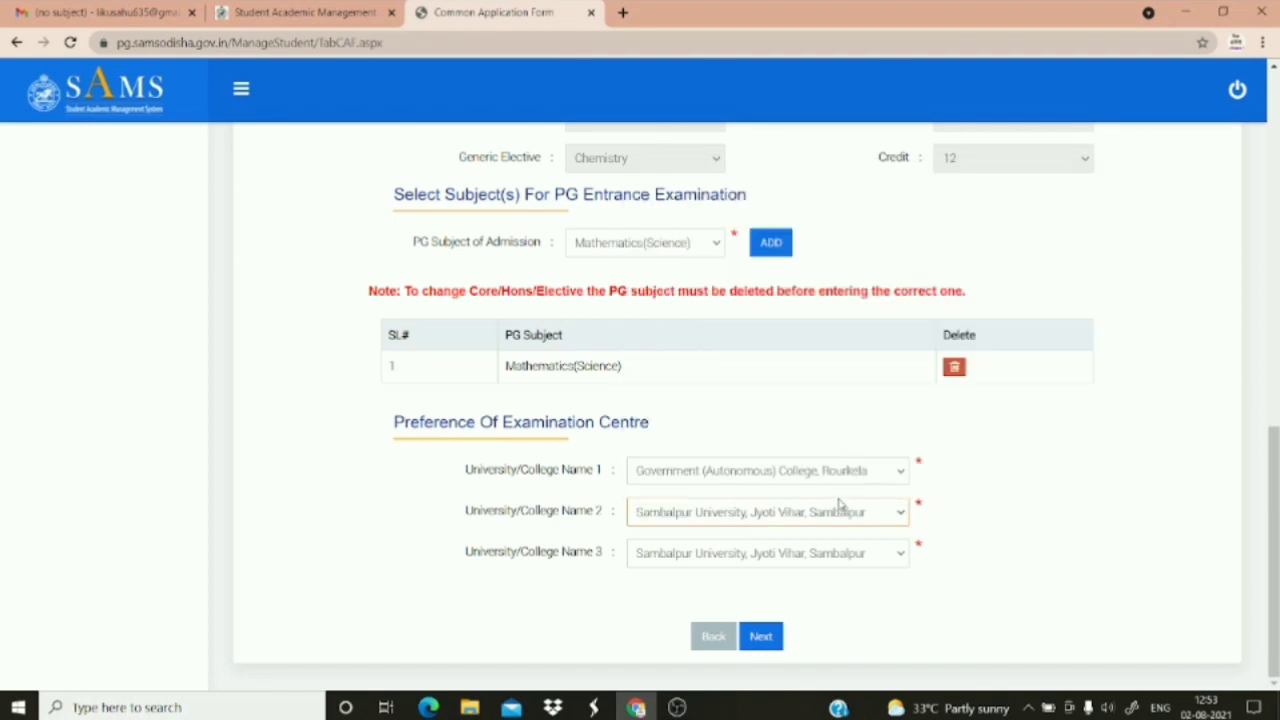
Set the third exam centre to Gangadhar Meher University, Amrut Vihar, Sambalpur, and continue
{"action": "left_click", "coordinate": [864, 553]}
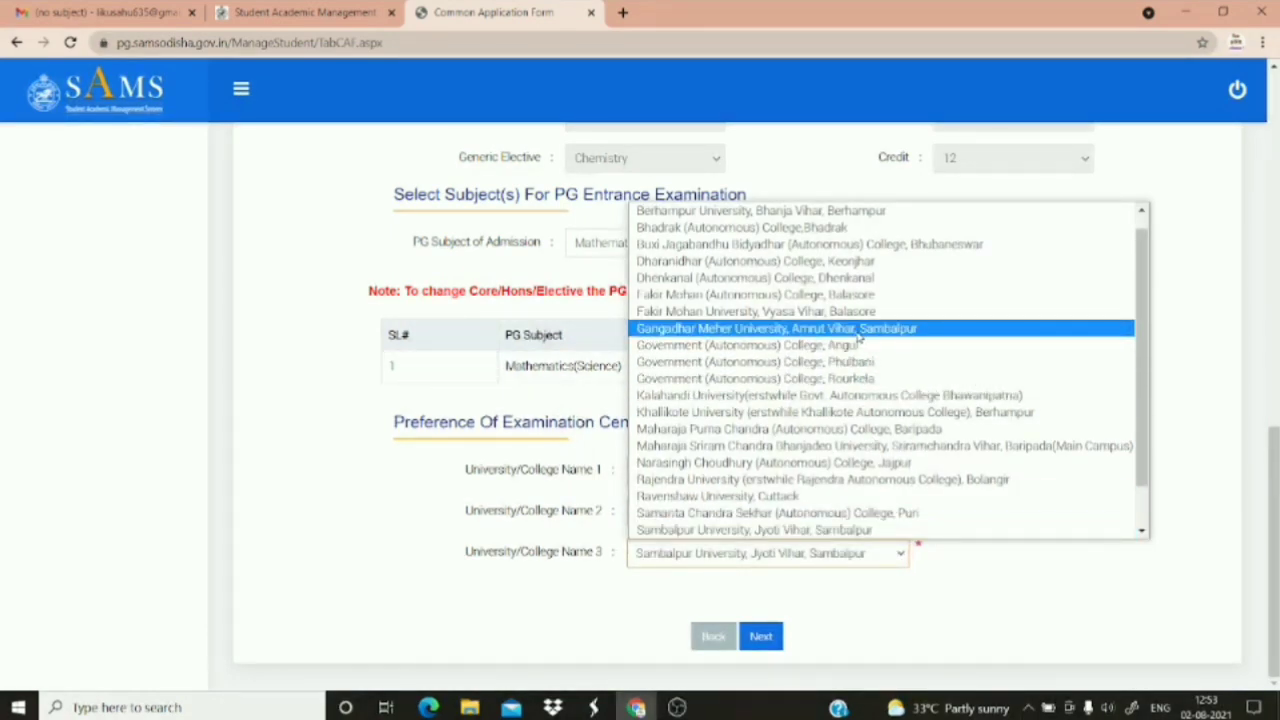
{"action": "left_click", "coordinate": [858, 330]}
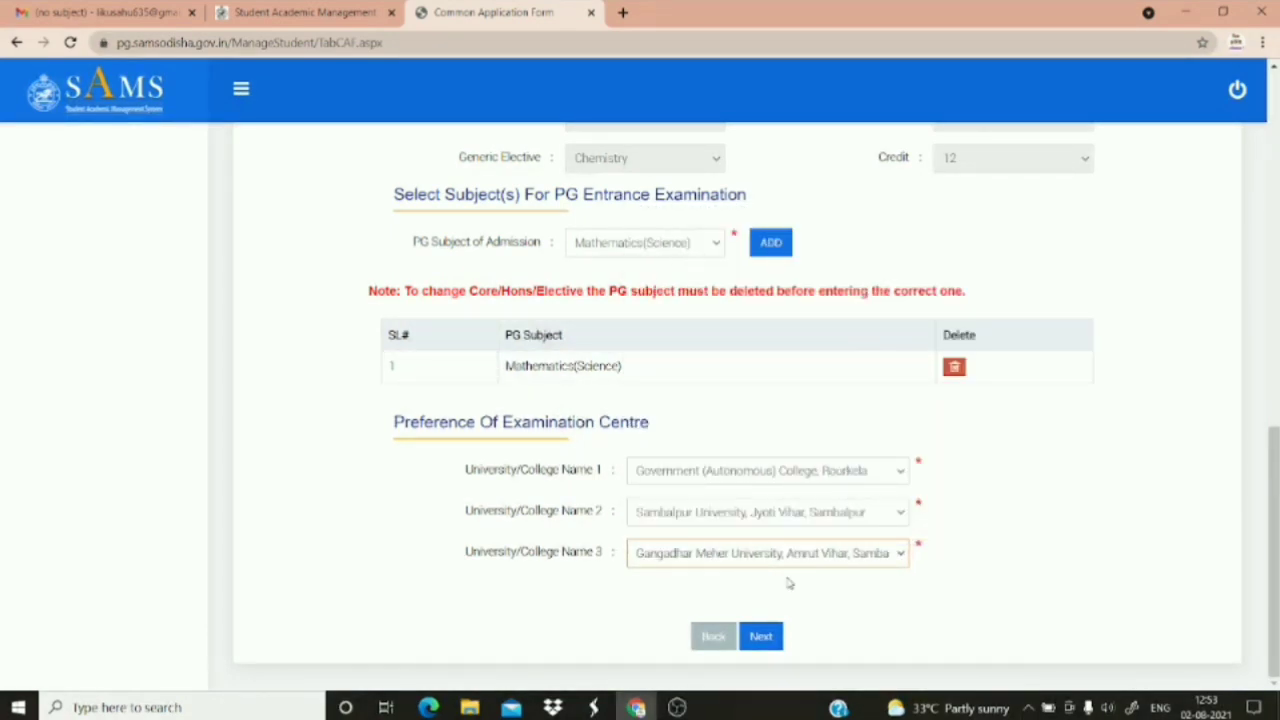
{"action": "left_click", "coordinate": [757, 643]}
Confirm proceeding, then attach the New Doc 2021-08-02 11.53.01 image from Downloads in the photo upload window
{"action": "left_click", "coordinate": [607, 377]}
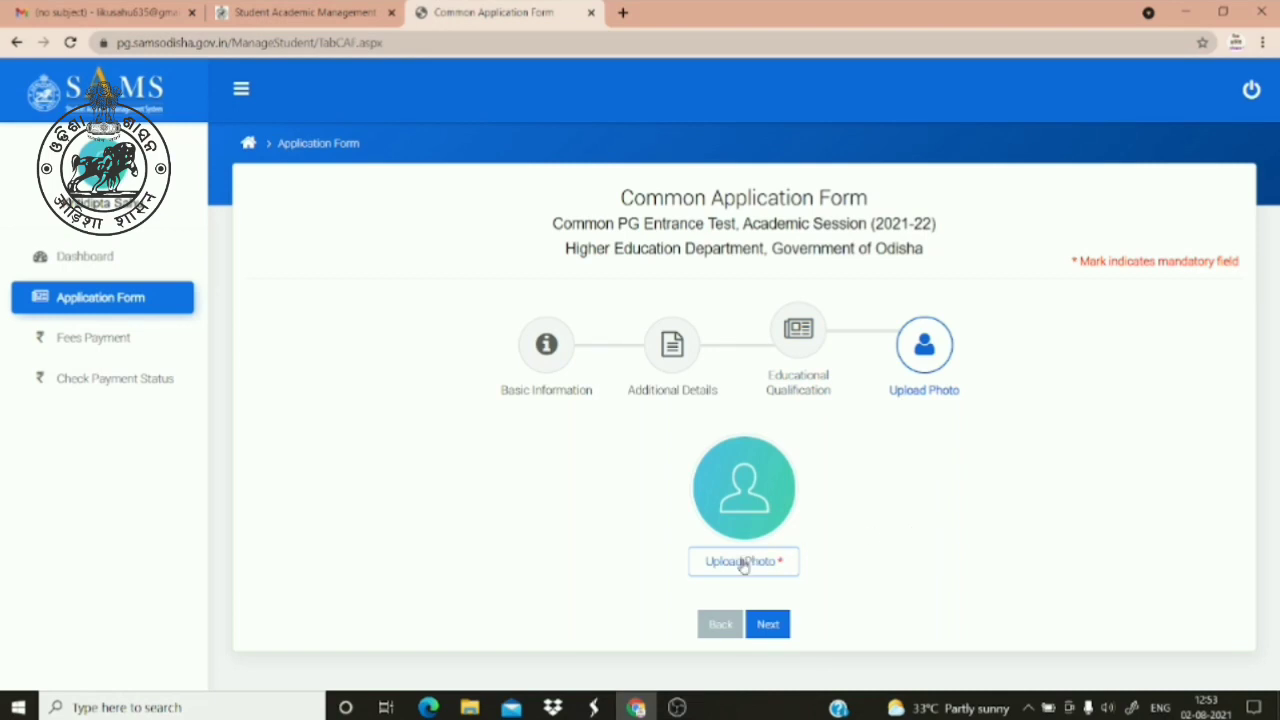
{"action": "left_click", "coordinate": [743, 562]}
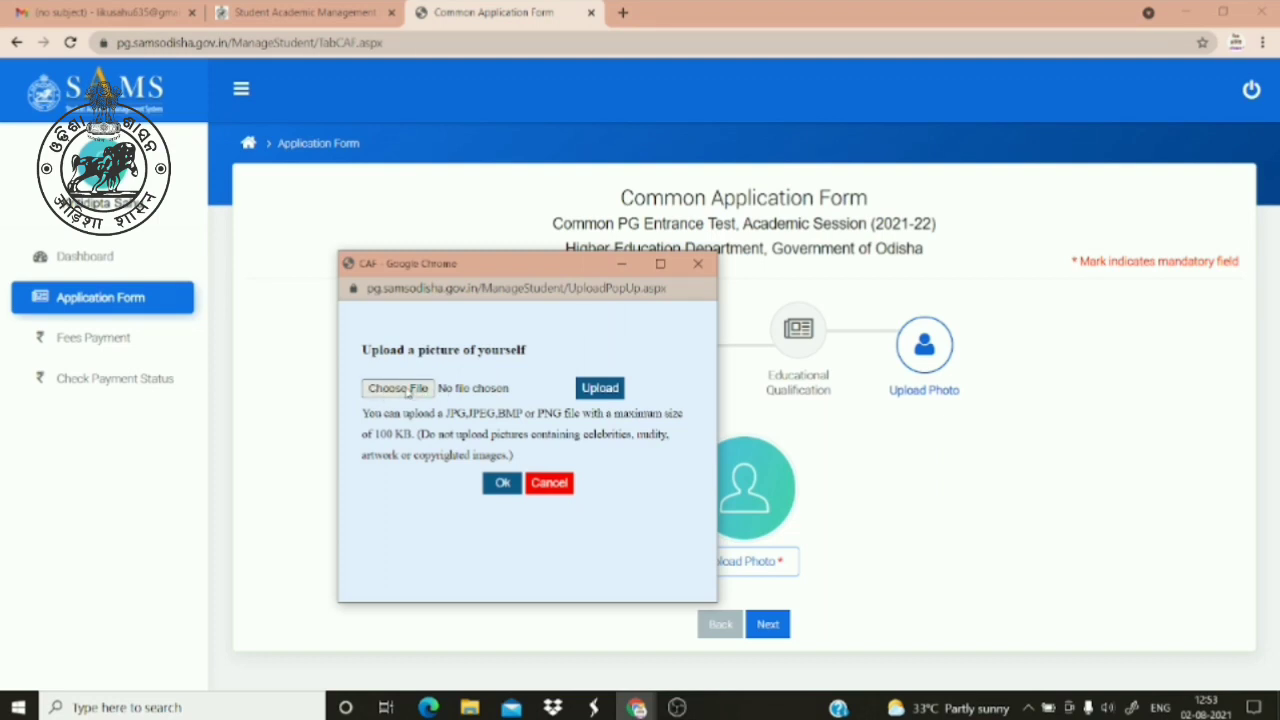
{"action": "left_click", "coordinate": [407, 390]}
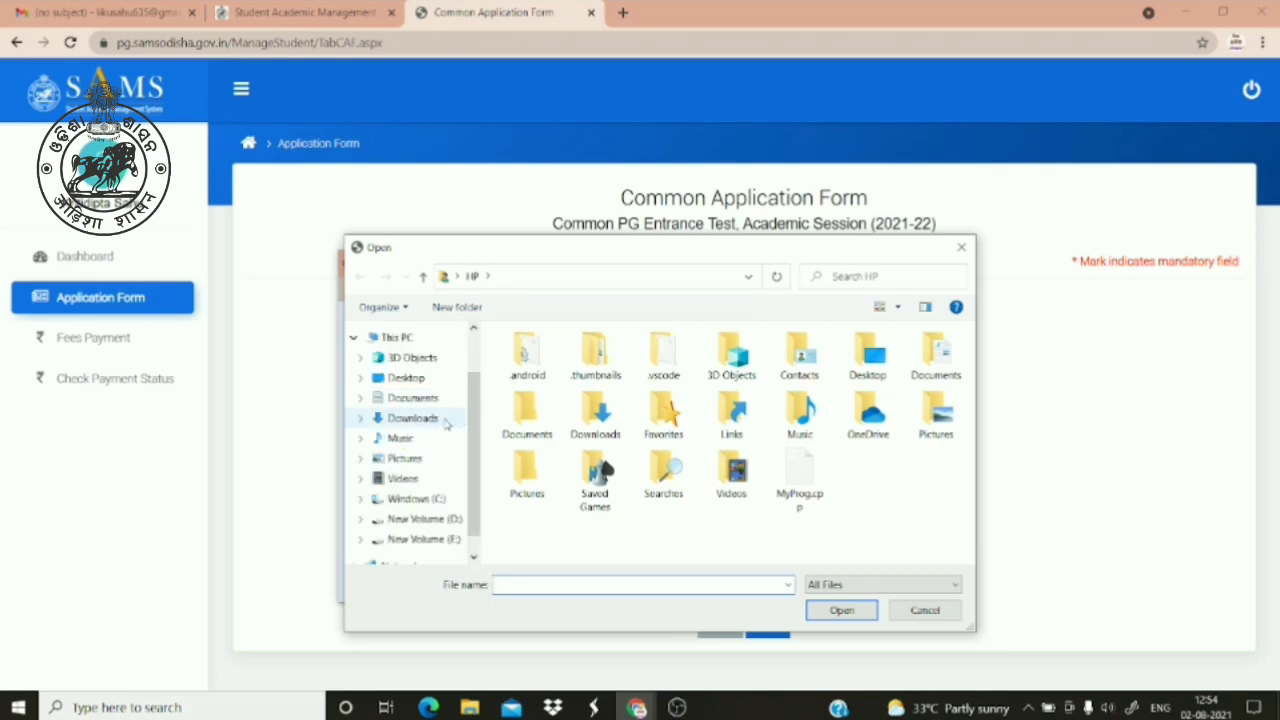
{"action": "left_click", "coordinate": [446, 424]}
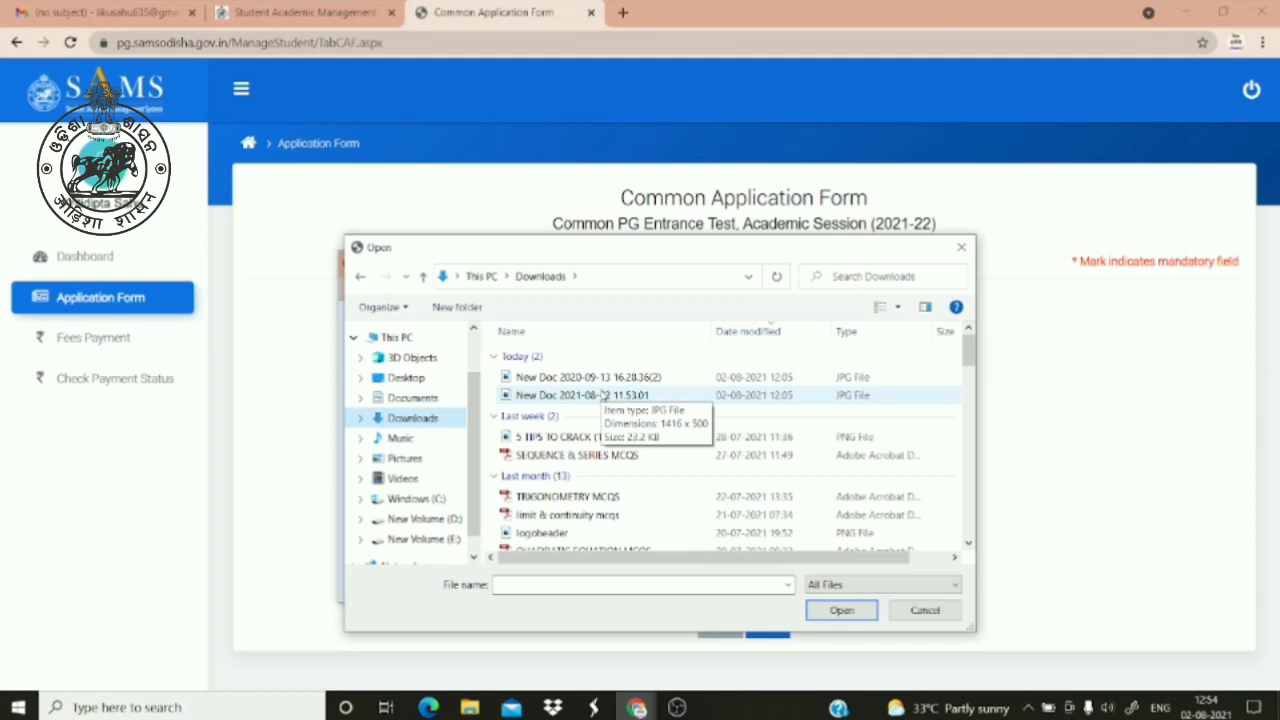
{"action": "left_click", "coordinate": [603, 396]}
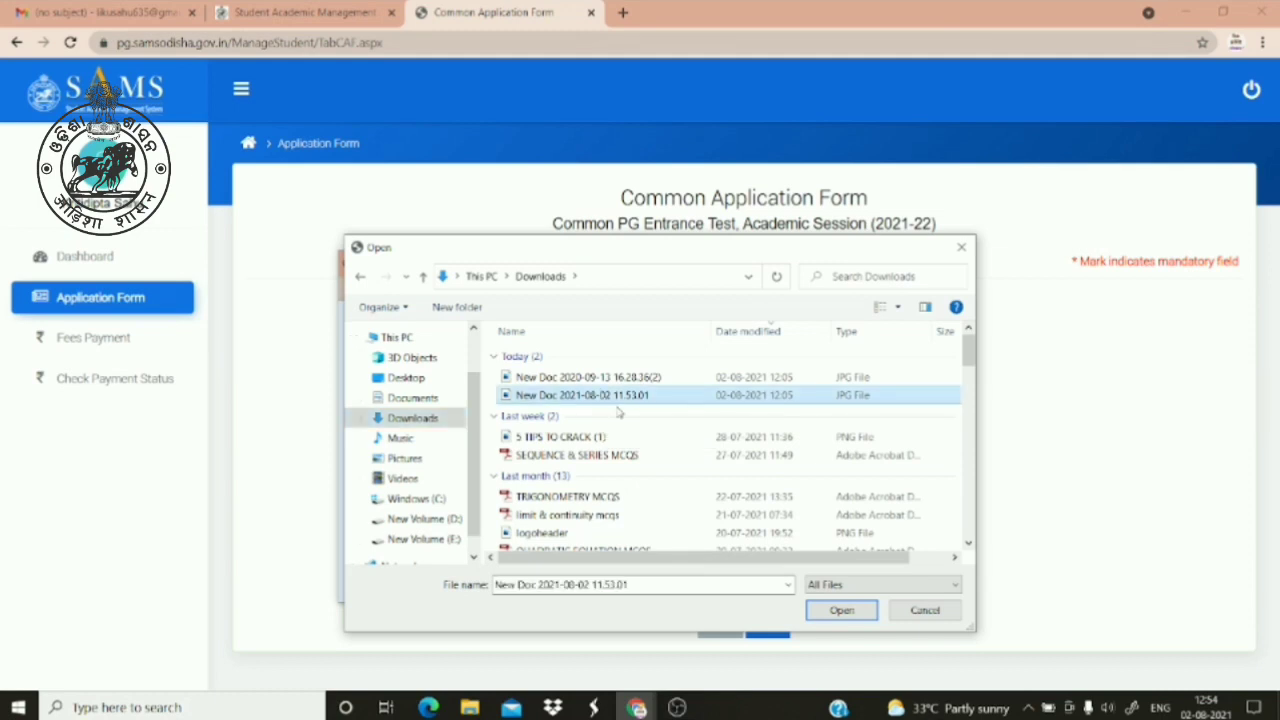
{"action": "left_click", "coordinate": [840, 610]}
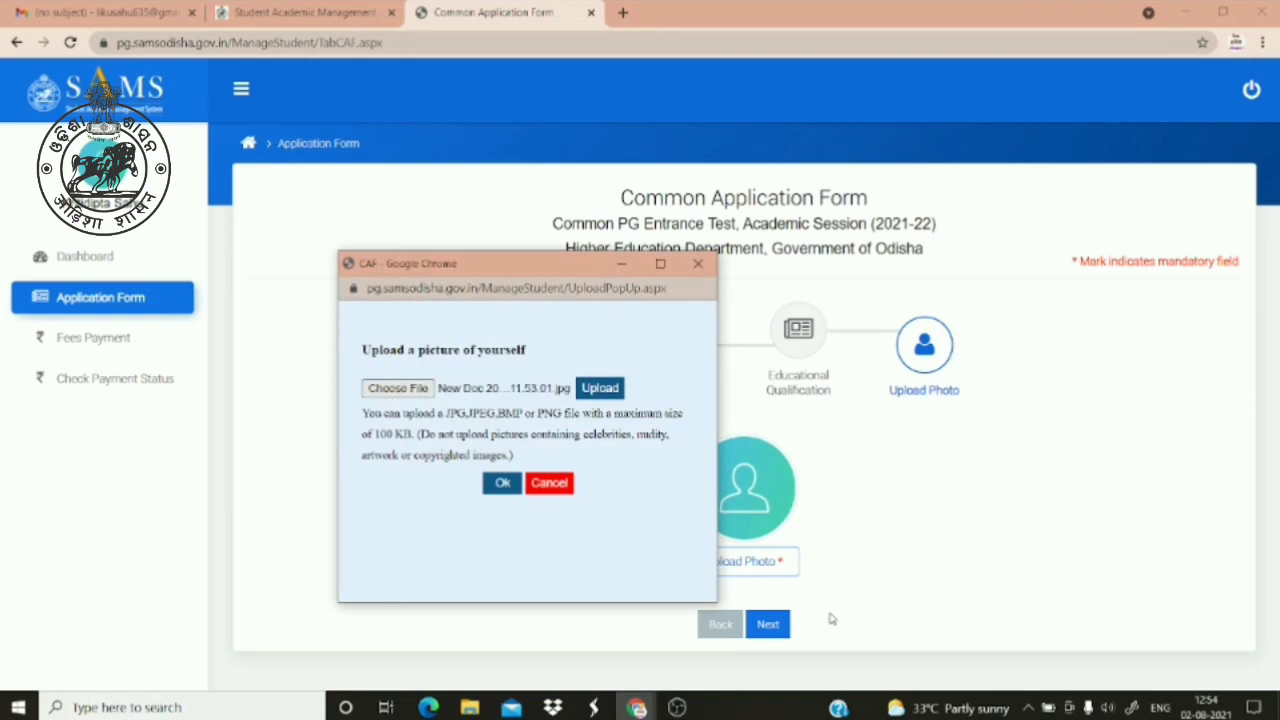
{"action": "left_click", "coordinate": [502, 483]}
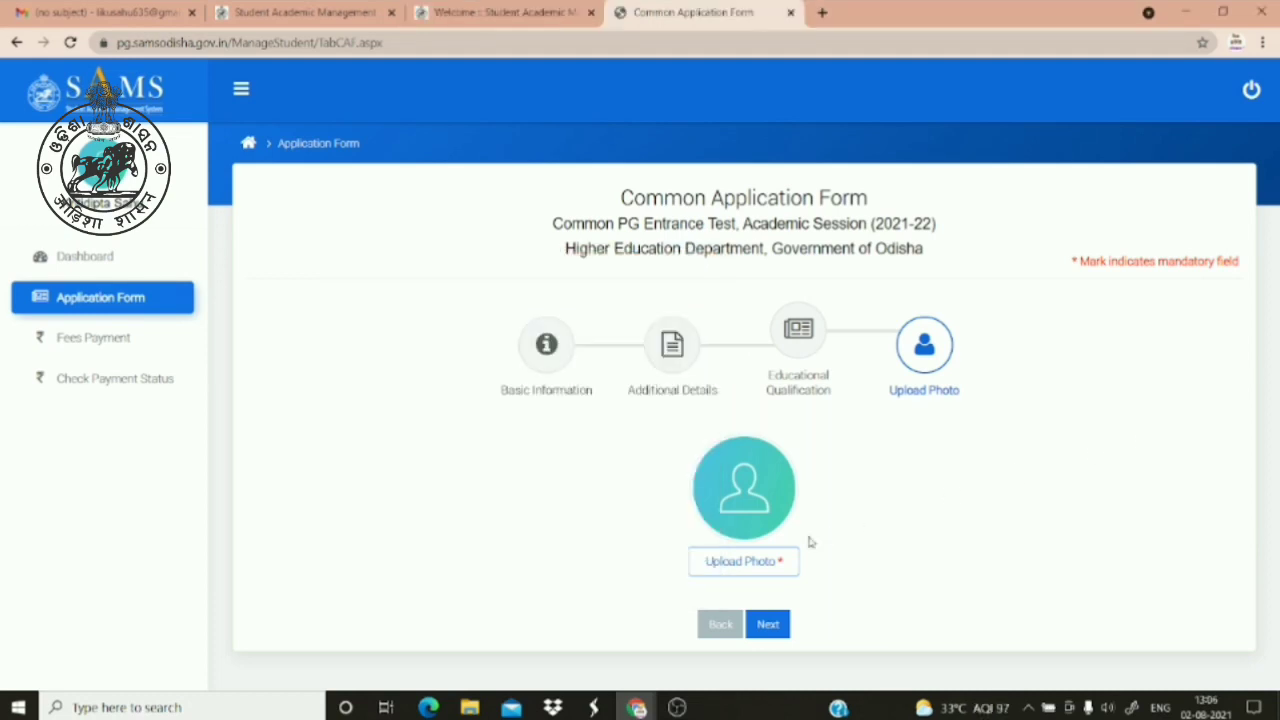
Upload pHOTO.jpg from Downloads as the applicant's photo, accept it, and continue past the photo step
{"action": "left_click", "coordinate": [772, 561]}
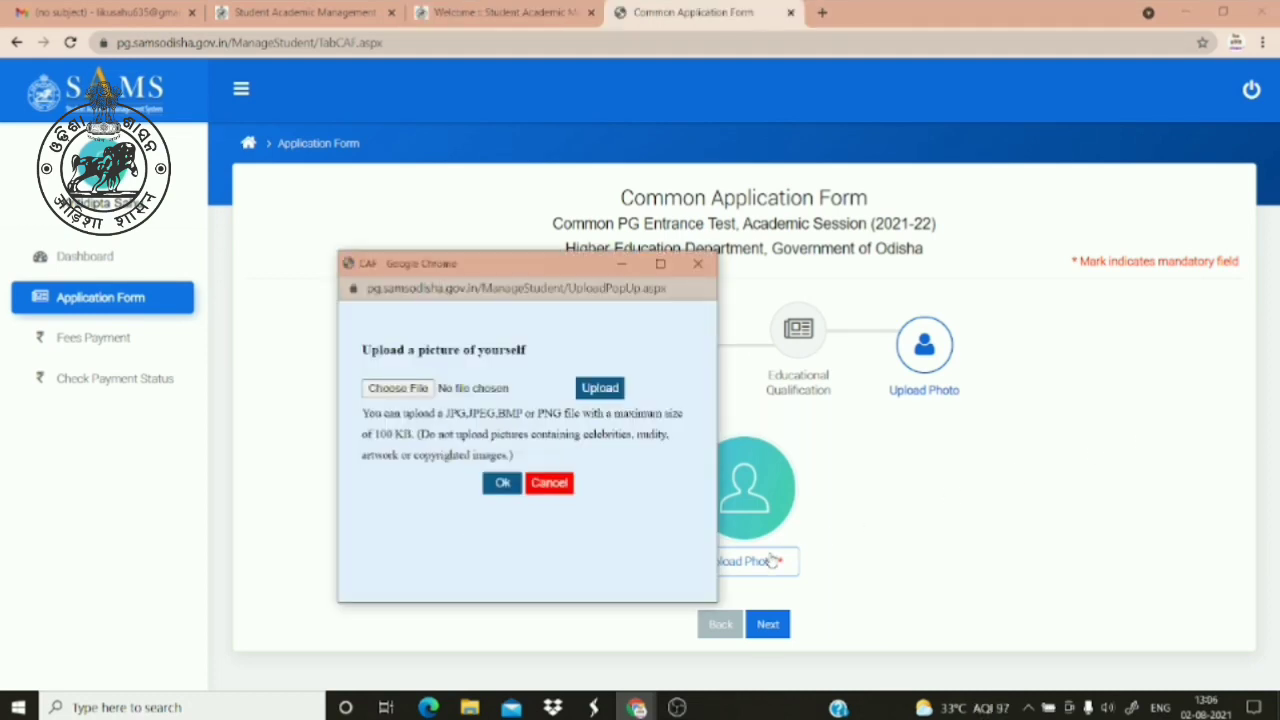
{"action": "left_click", "coordinate": [400, 390]}
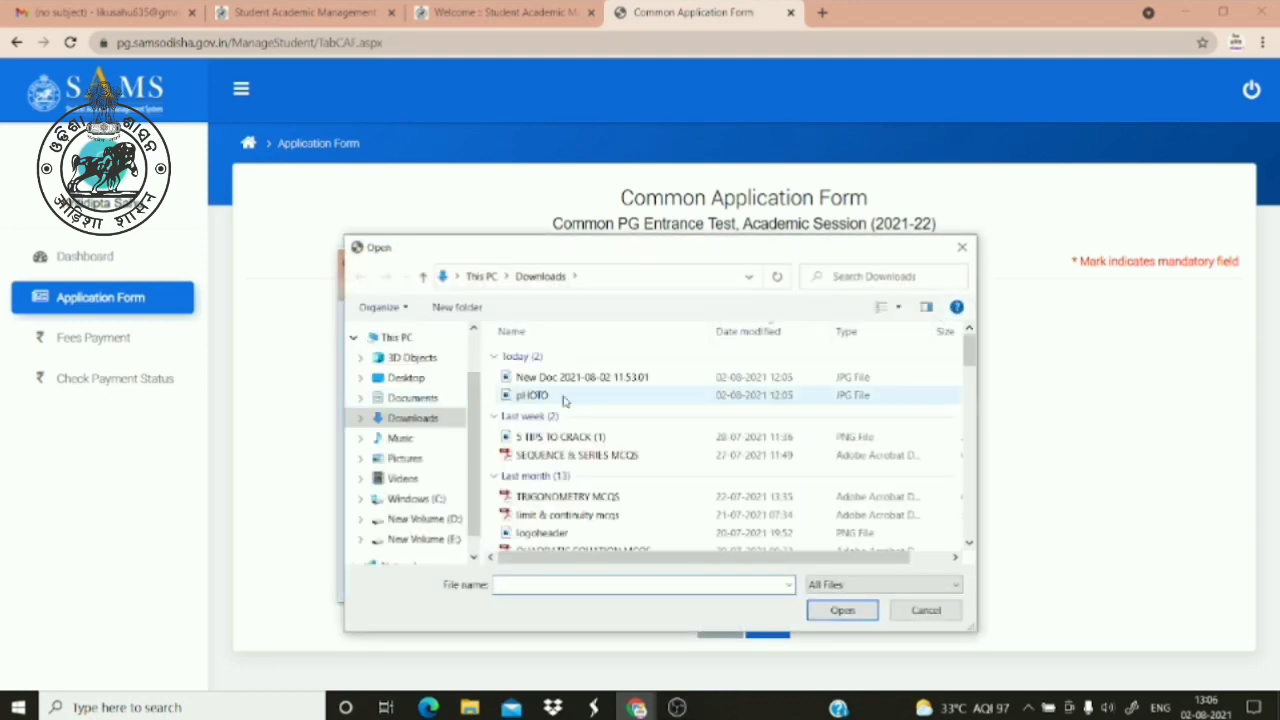
{"action": "left_click", "coordinate": [566, 394]}
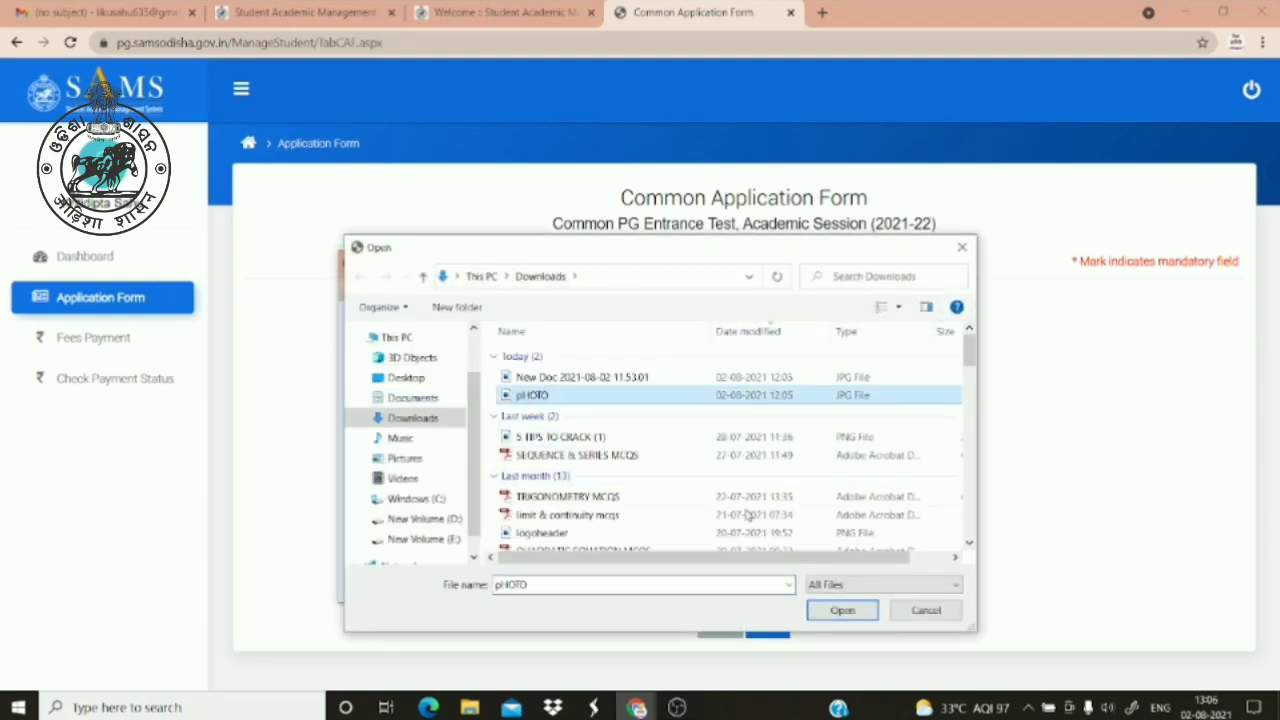
{"action": "left_click", "coordinate": [840, 611]}
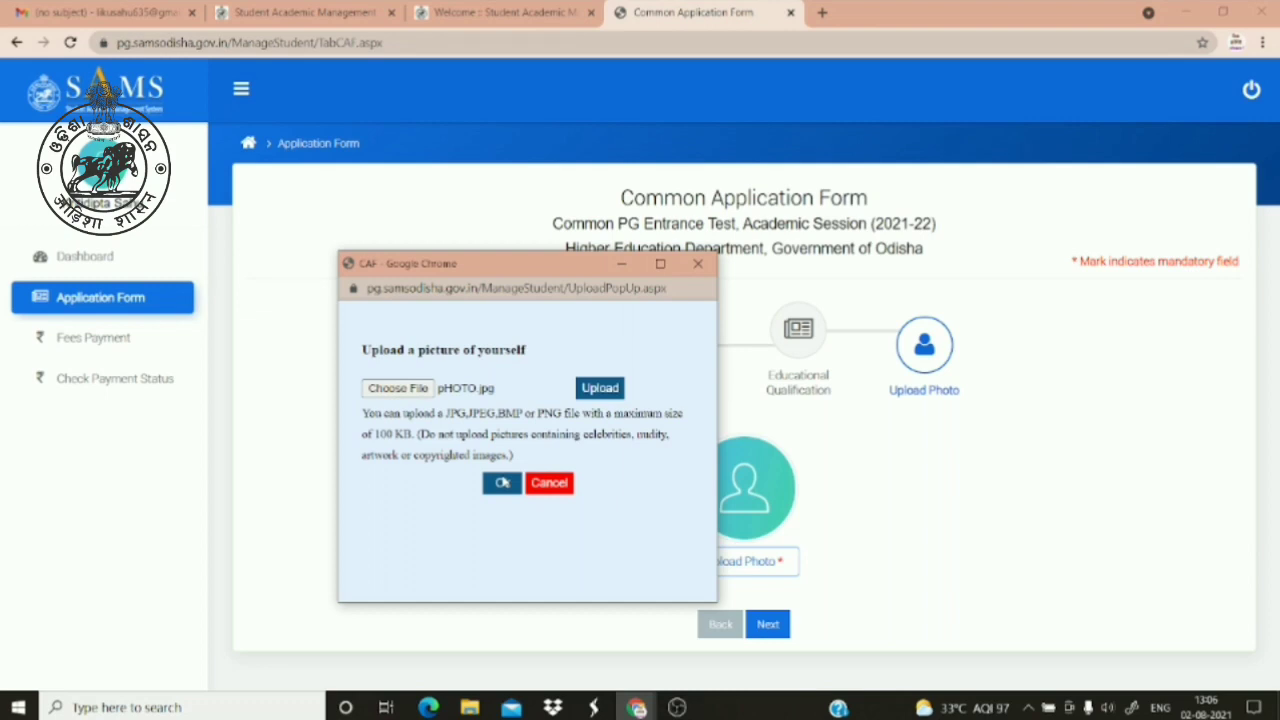
{"action": "left_click", "coordinate": [600, 388]}
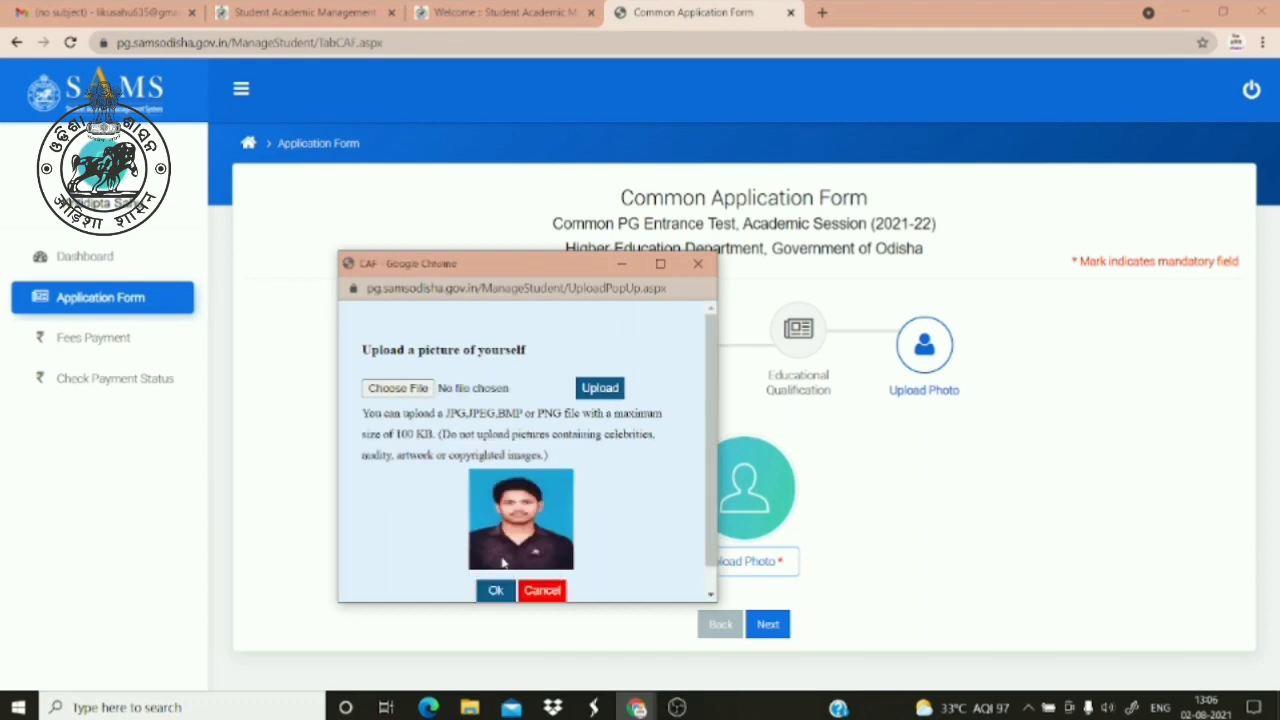
{"action": "left_click", "coordinate": [492, 592]}
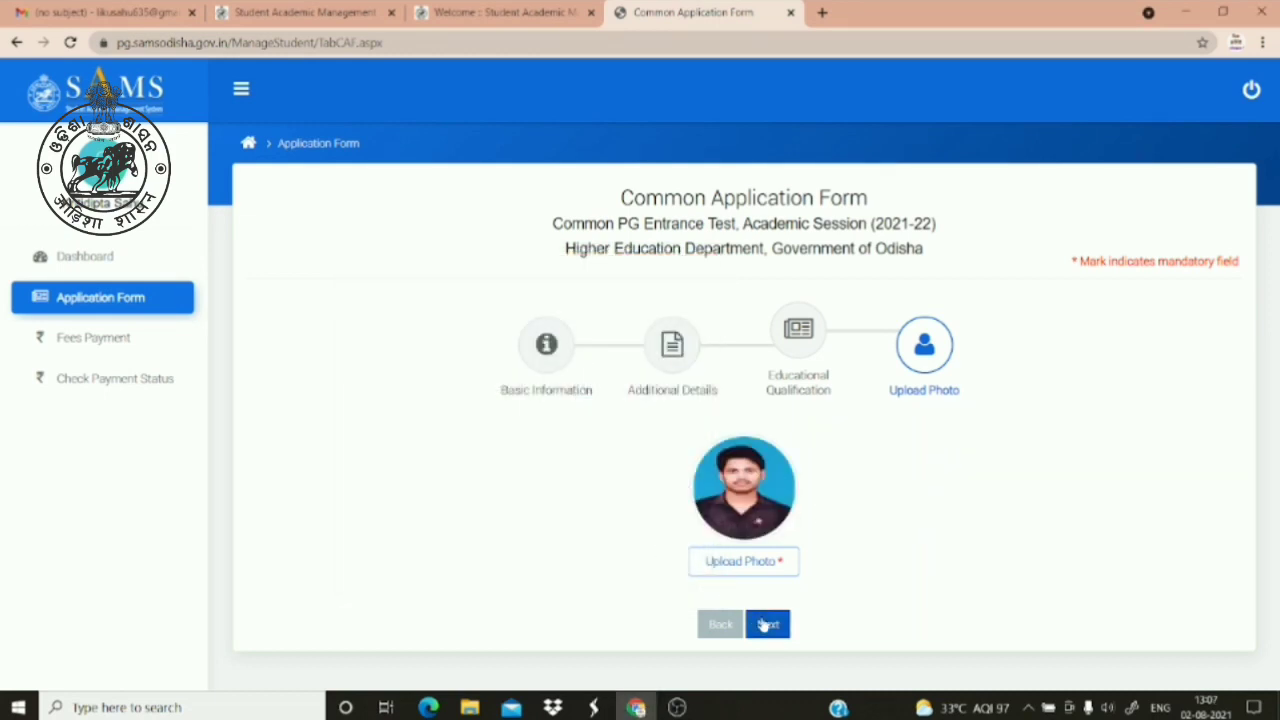
{"action": "left_click", "coordinate": [764, 625]}
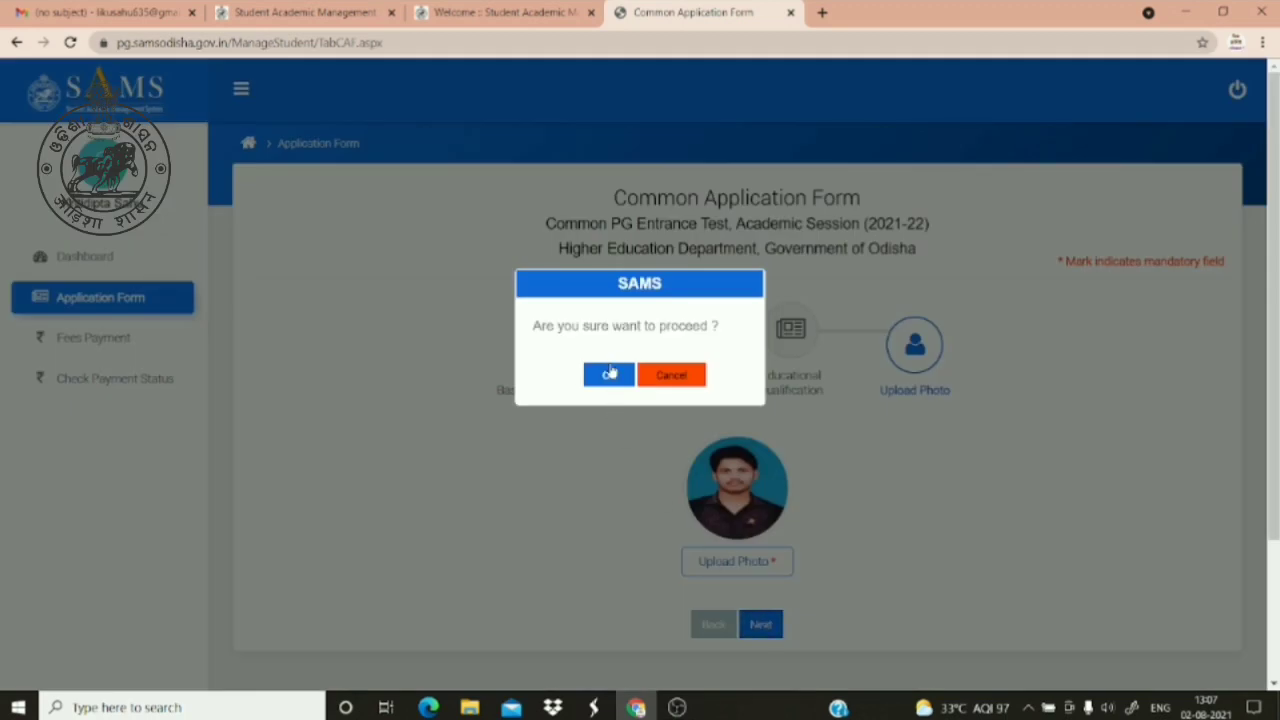
Proceed past the photo step, scroll the Confirm CAF summary, then start confirming and cancel
{"action": "left_click", "coordinate": [609, 374]}
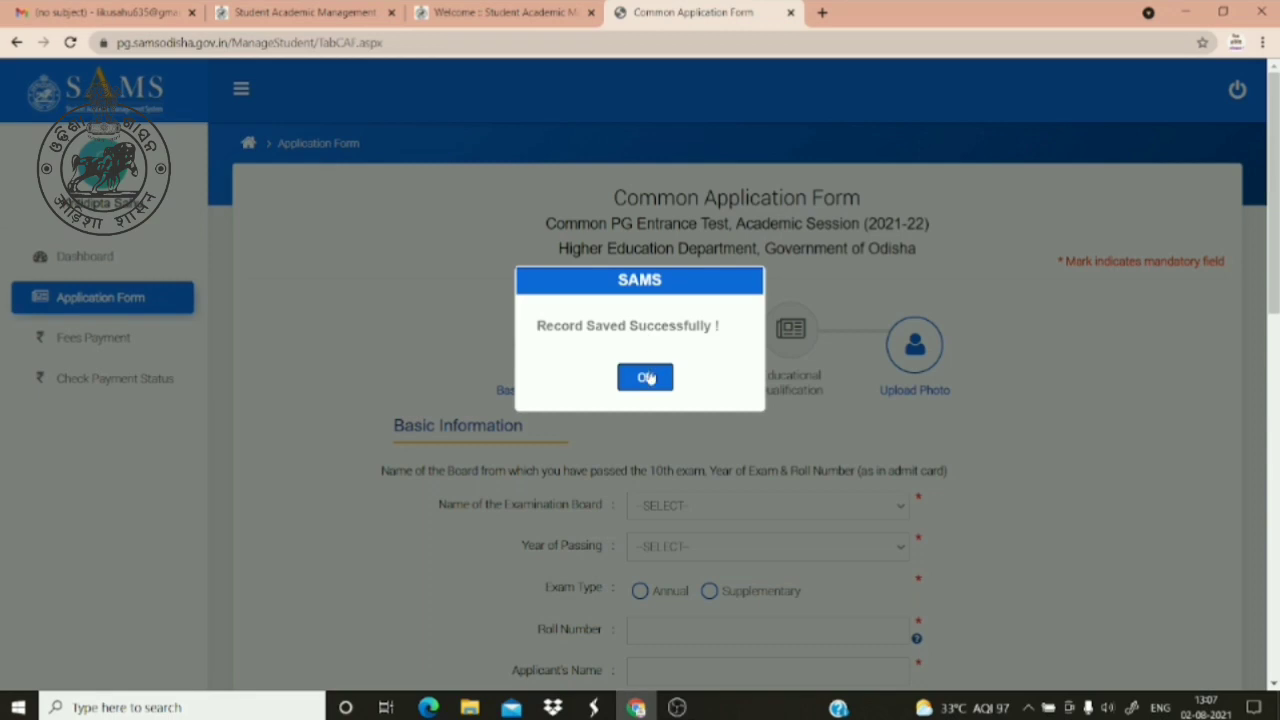
{"action": "left_click", "coordinate": [650, 376]}
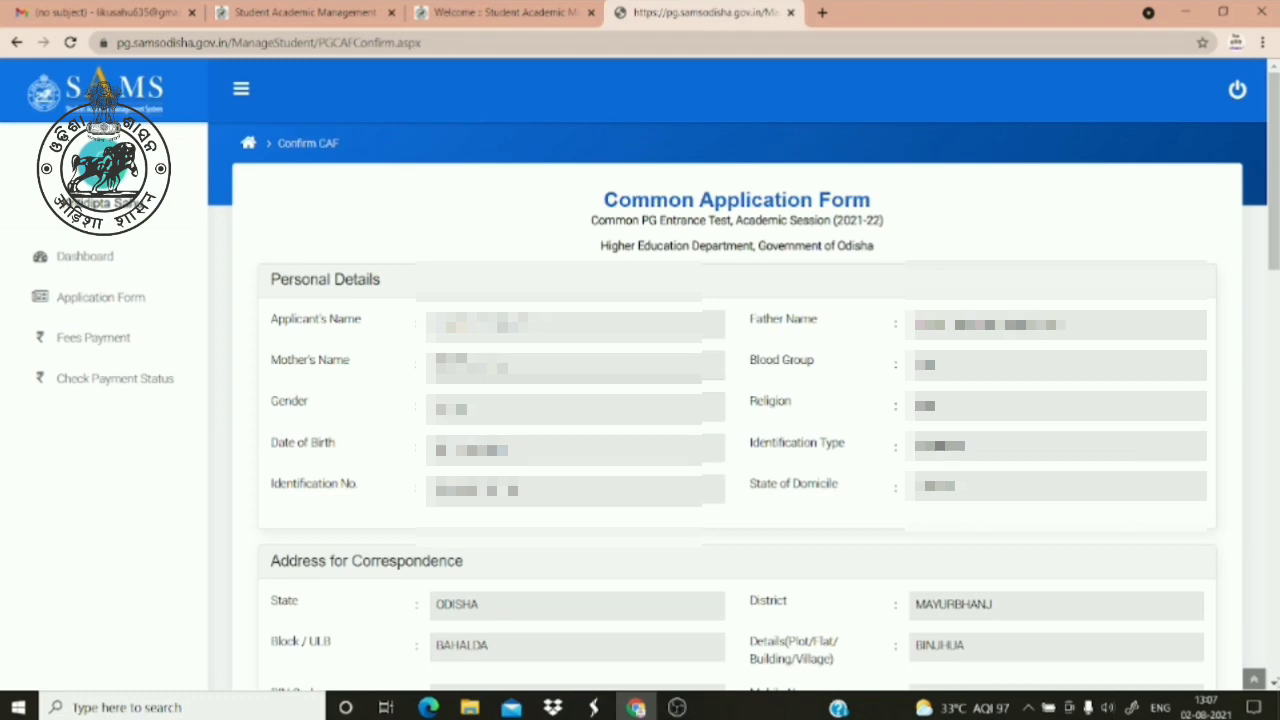
{"action": "scroll", "coordinate": [1274, 683], "scroll_direction": "down", "scroll_amount": 5}
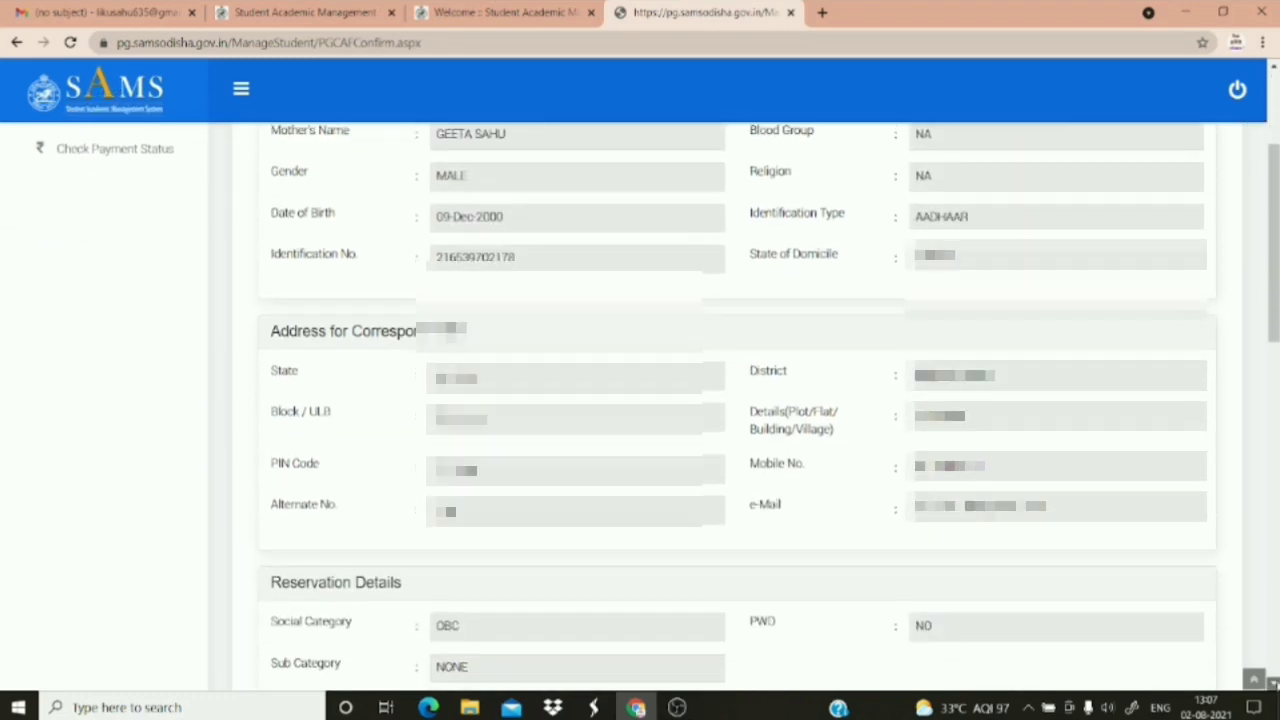
{"action": "scroll", "coordinate": [1274, 683], "scroll_direction": "down", "scroll_amount": 6}
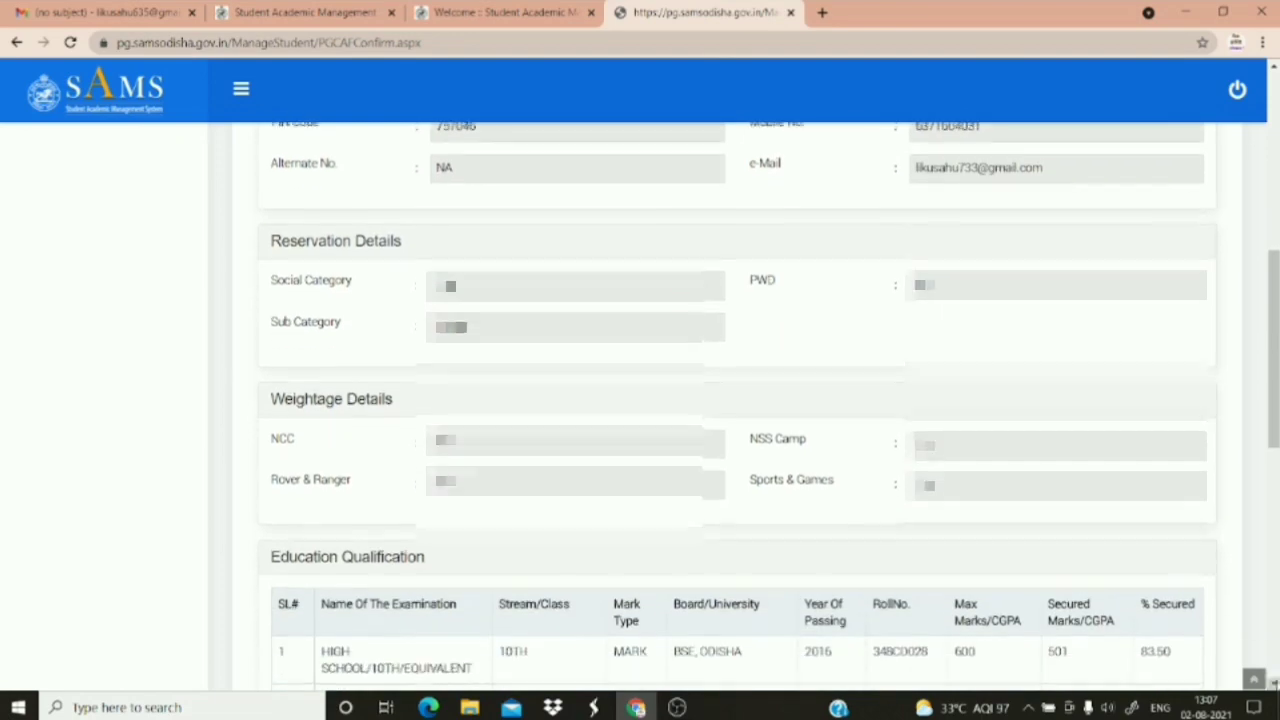
{"action": "scroll", "coordinate": [1274, 683], "scroll_direction": "down", "scroll_amount": 6}
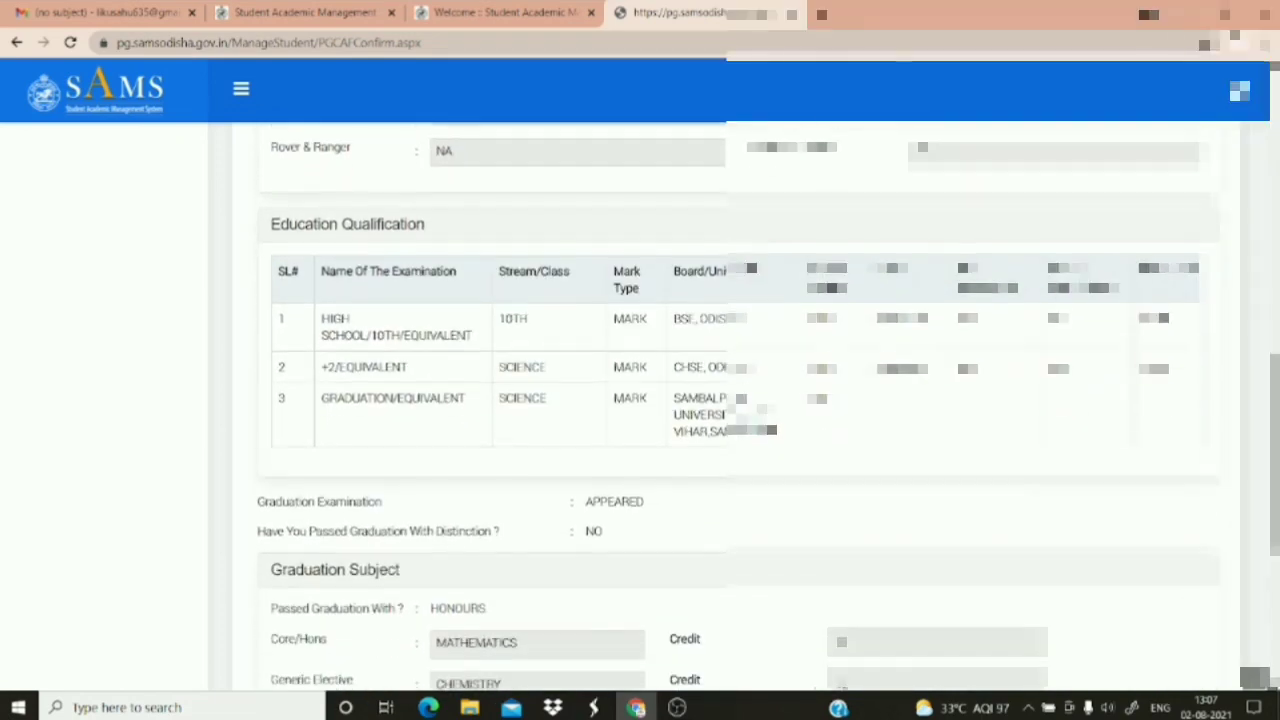
{"action": "scroll", "coordinate": [1254, 678], "scroll_direction": "down", "scroll_amount": 6}
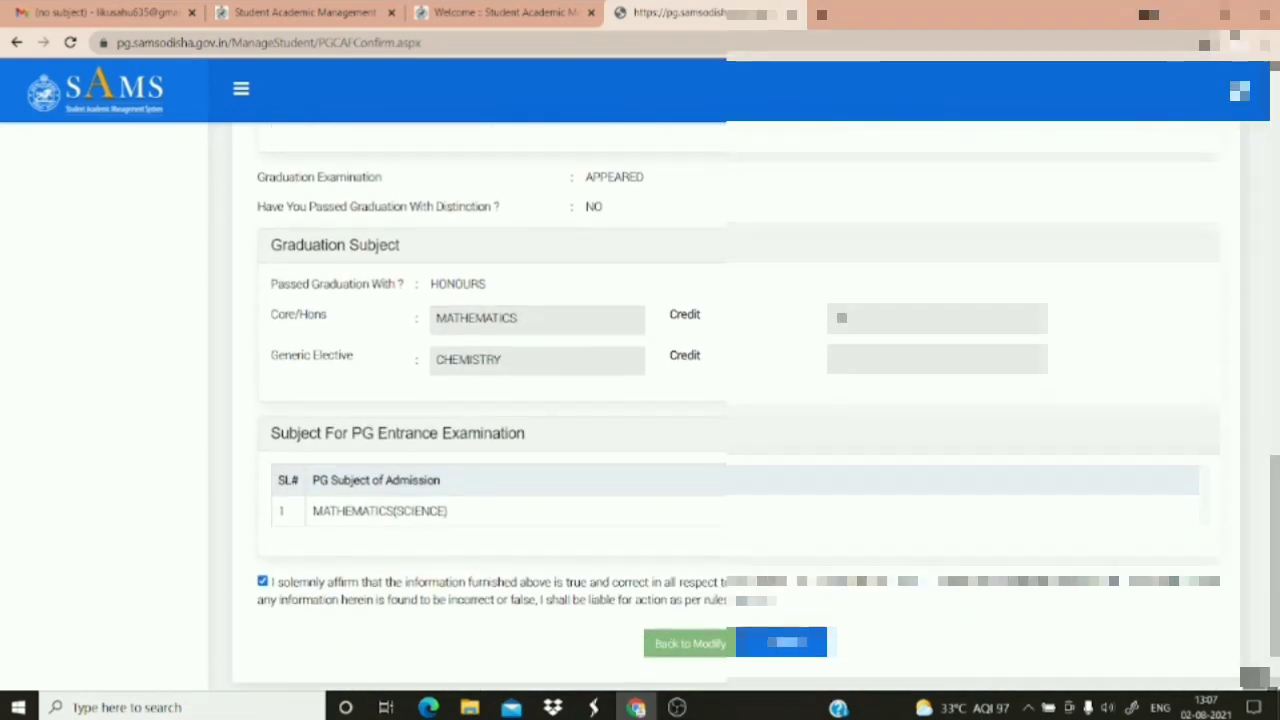
{"action": "scroll", "coordinate": [1254, 678], "scroll_direction": "down", "scroll_amount": 1}
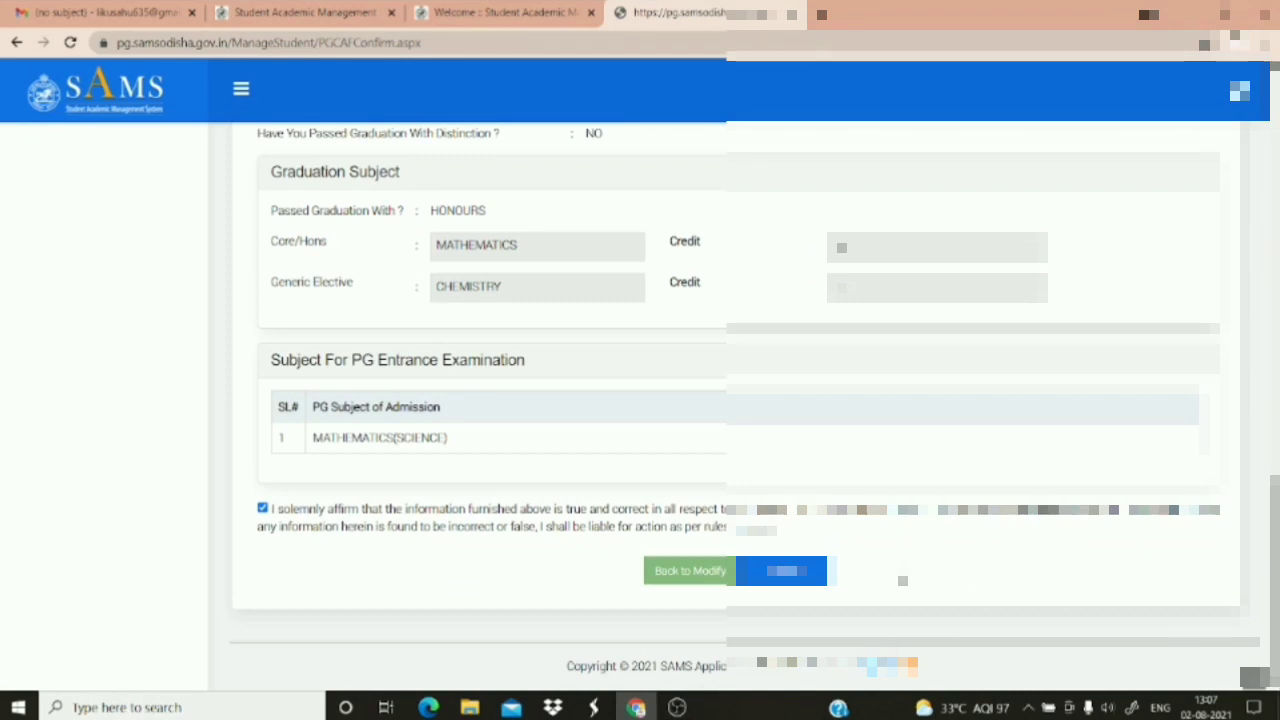
{"action": "left_click", "coordinate": [780, 570]}
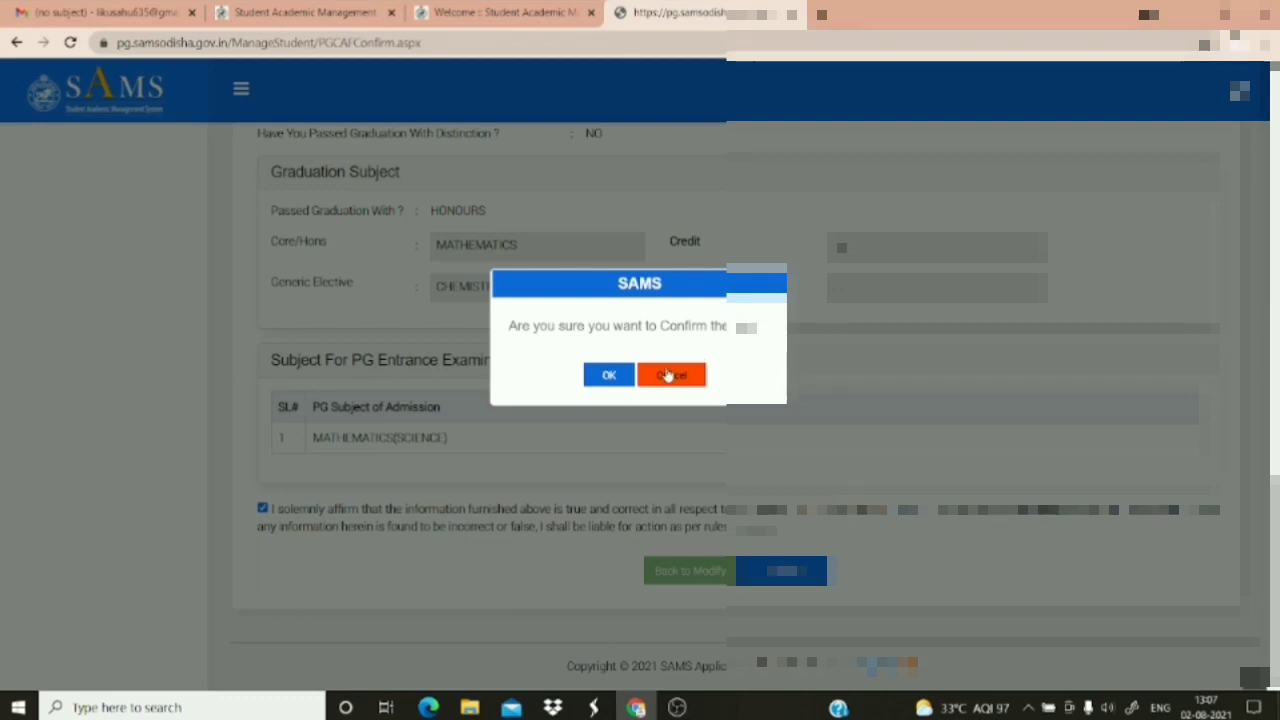
{"action": "left_click", "coordinate": [665, 376]}
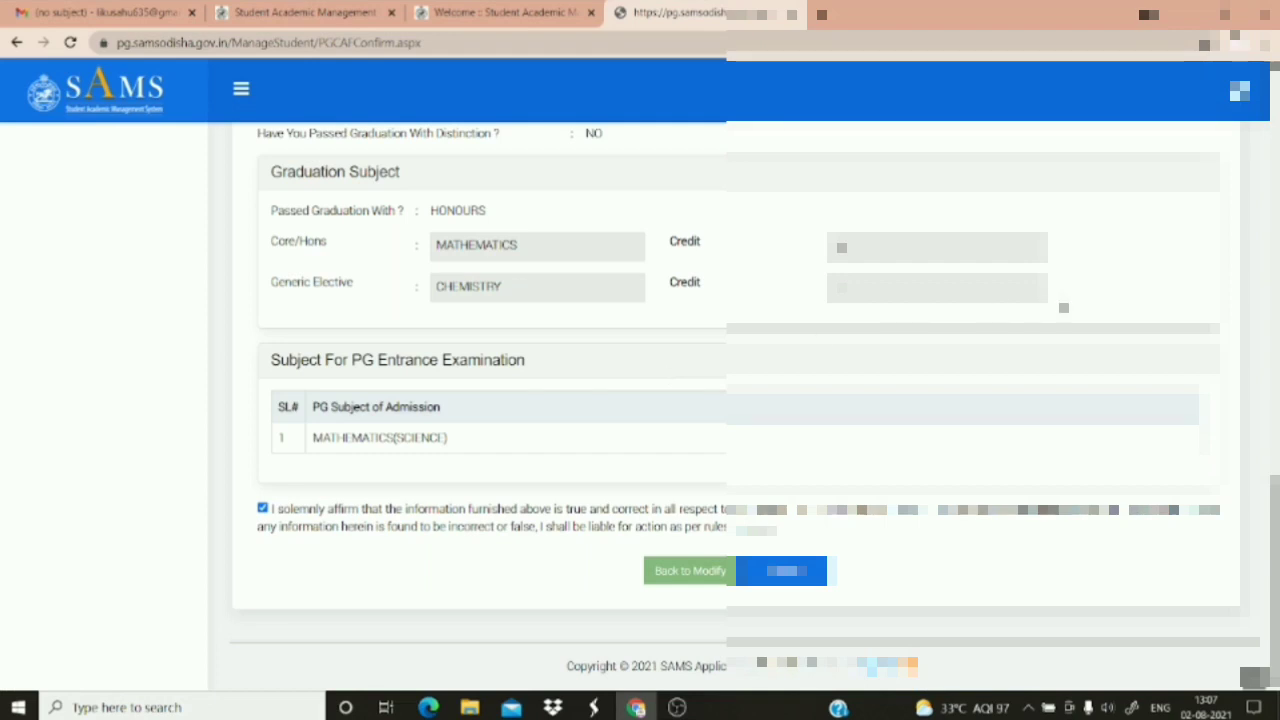
Scroll up and down the Confirm CAF page to review every entered detail and the declaration
{"action": "scroll", "coordinate": [735, 400], "scroll_direction": "up", "scroll_amount": 4}
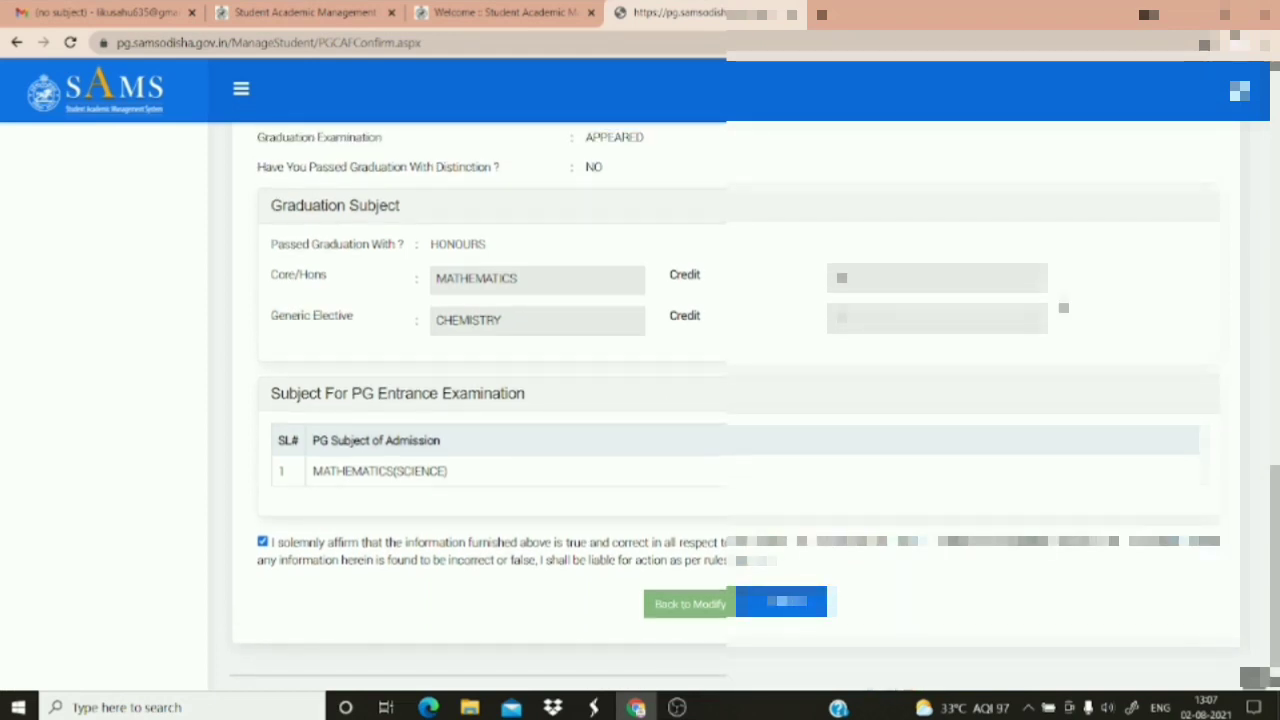
{"action": "scroll", "coordinate": [735, 400], "scroll_direction": "up", "scroll_amount": 2}
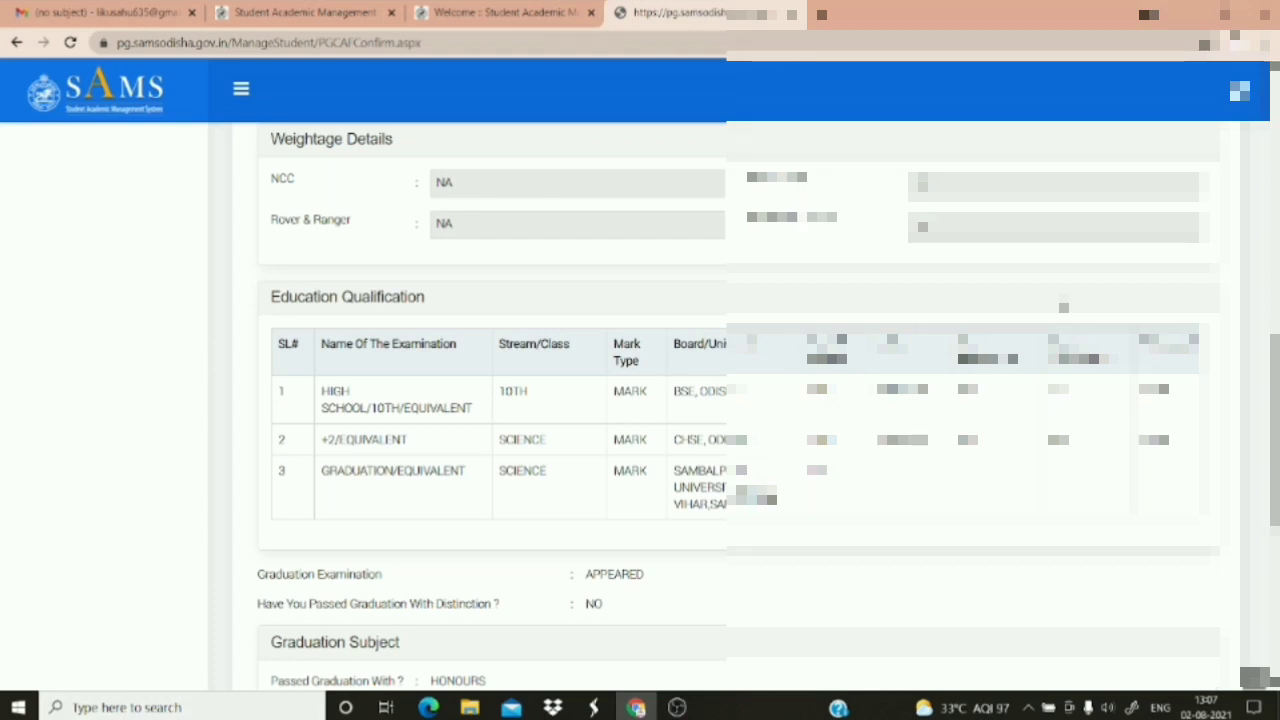
{"action": "scroll", "coordinate": [735, 400], "scroll_direction": "up", "scroll_amount": 3}
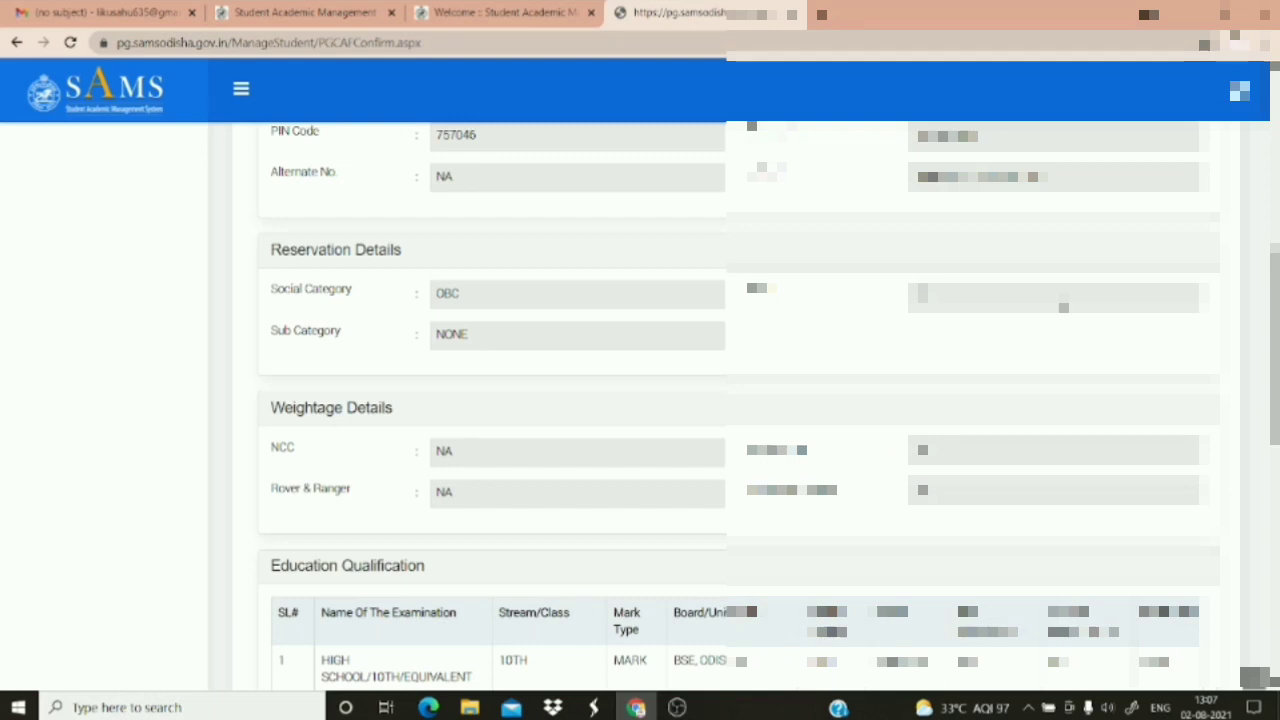
{"action": "scroll", "coordinate": [735, 400], "scroll_direction": "up", "scroll_amount": 2}
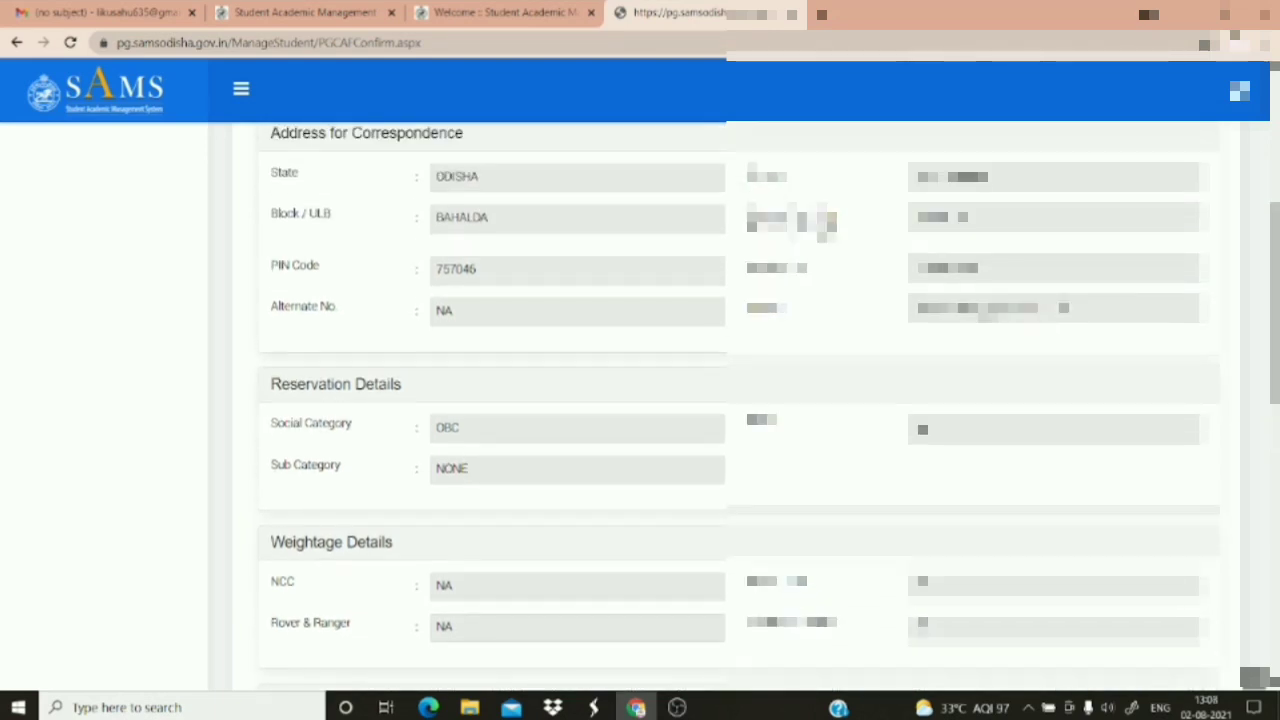
{"action": "scroll", "coordinate": [735, 400], "scroll_direction": "up", "scroll_amount": 2}
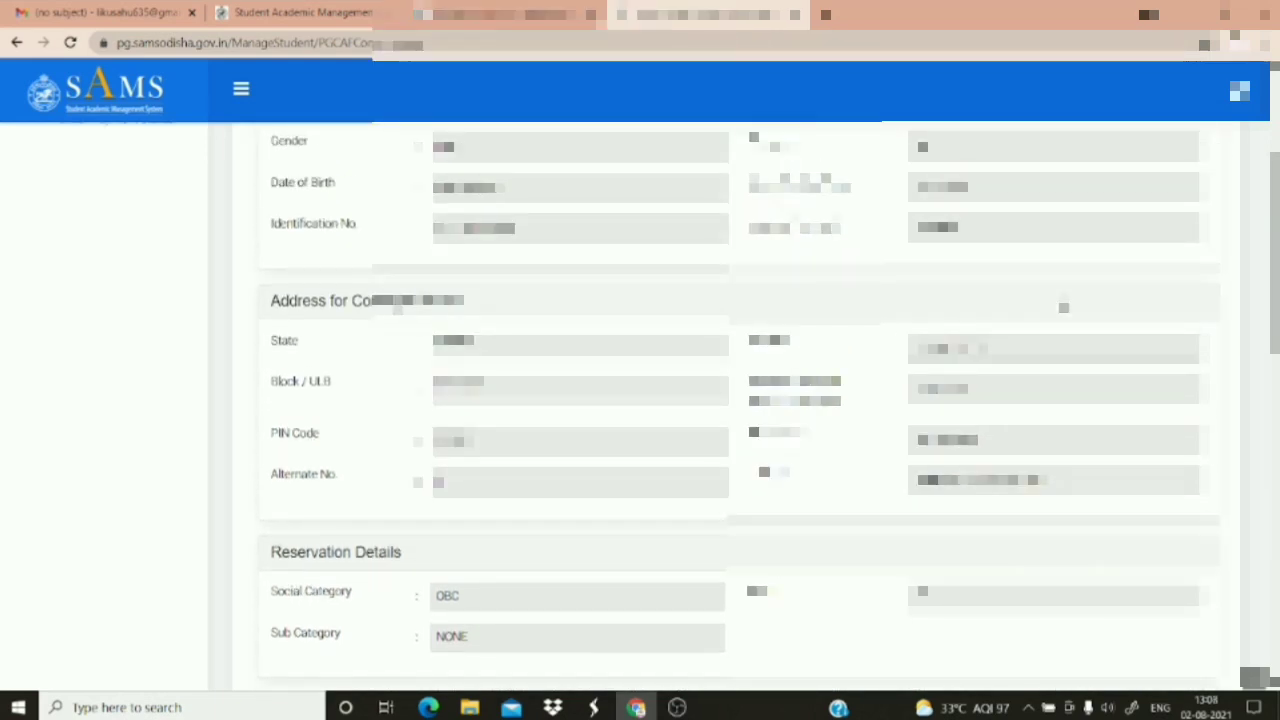
{"action": "scroll", "coordinate": [1063, 307], "scroll_direction": "up", "scroll_amount": 1}
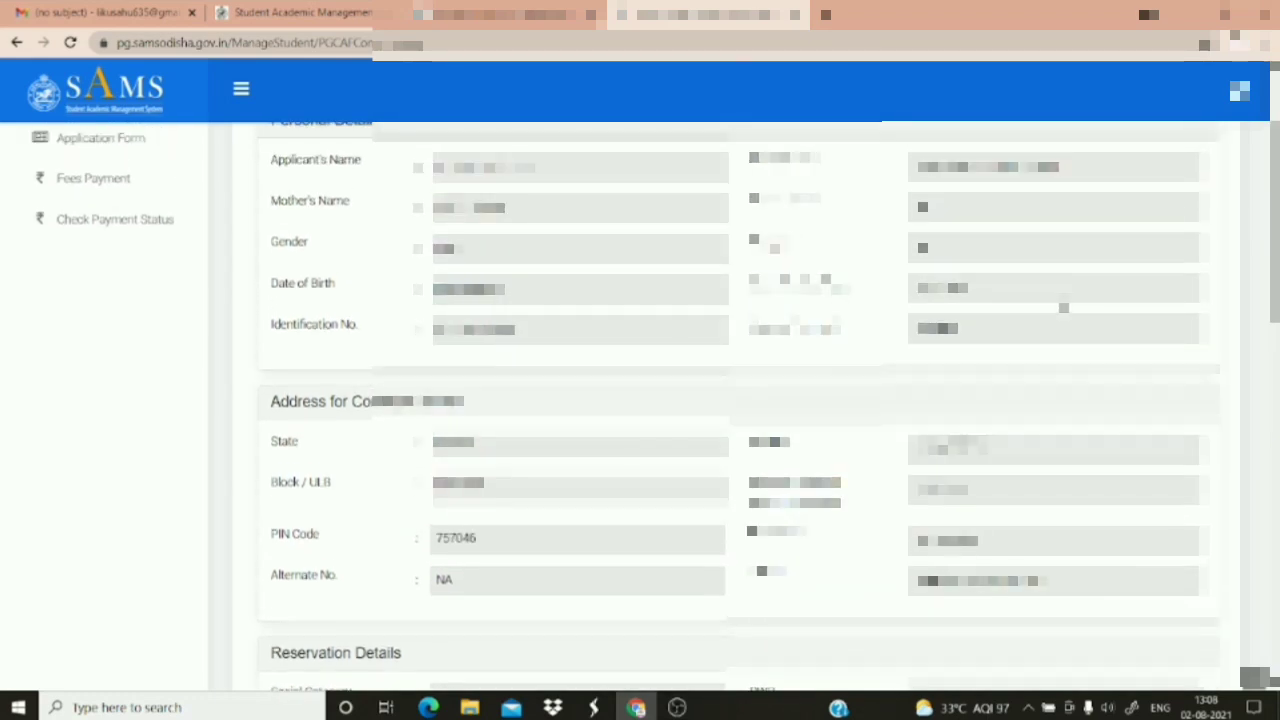
{"action": "scroll", "coordinate": [1063, 307], "scroll_direction": "up", "scroll_amount": 2}
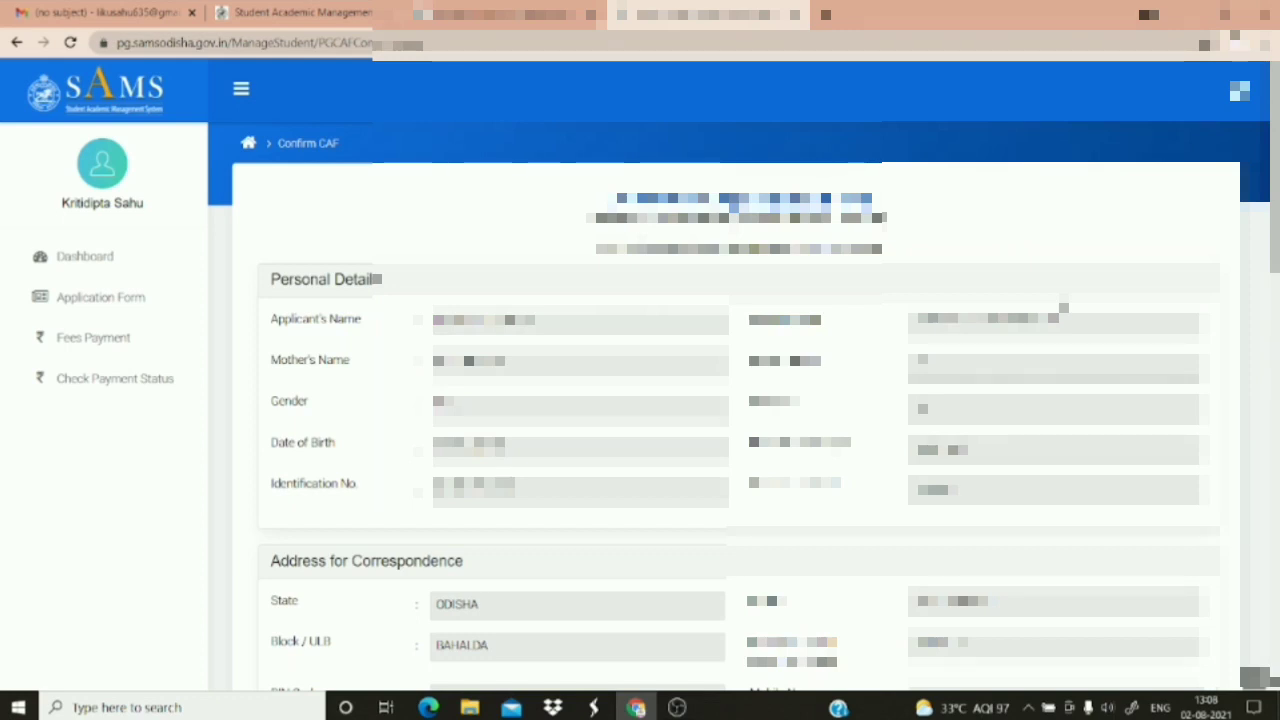
{"action": "scroll", "coordinate": [1063, 307], "scroll_direction": "down", "scroll_amount": 15}
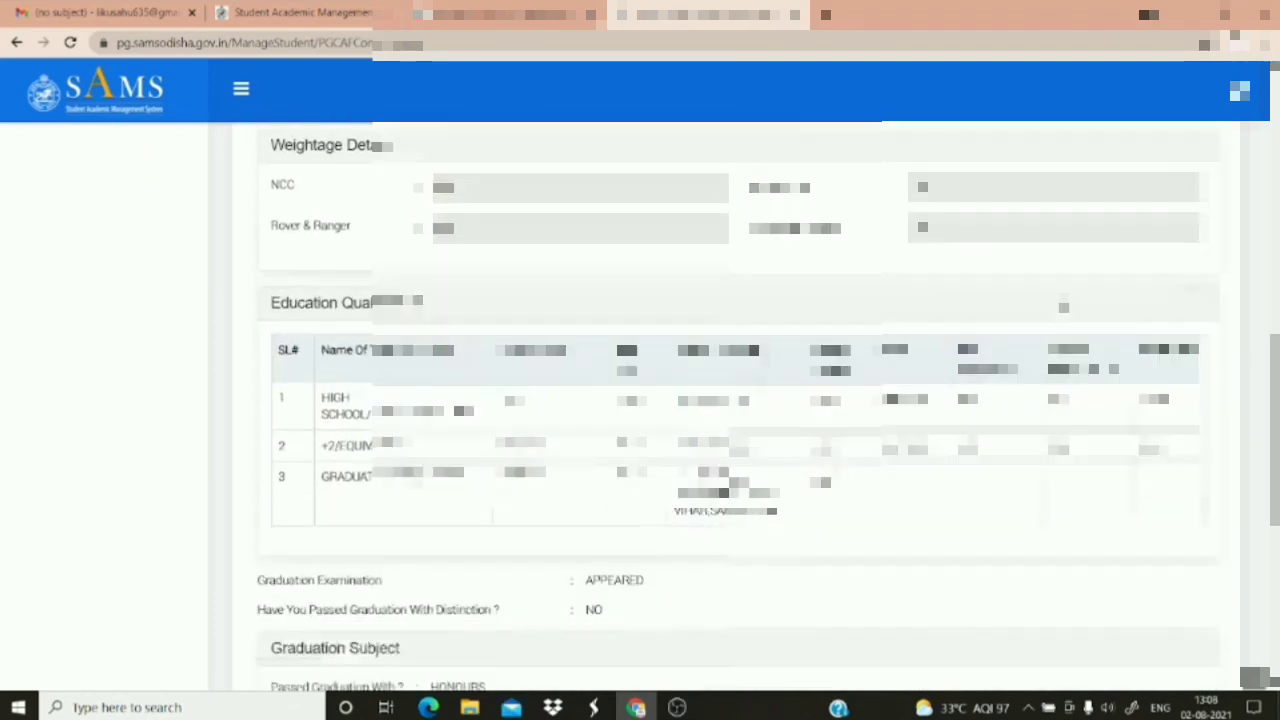
{"action": "scroll", "coordinate": [1063, 307], "scroll_direction": "down", "scroll_amount": 1}
{"action": "scroll", "coordinate": [1063, 307], "scroll_direction": "up", "scroll_amount": 12}
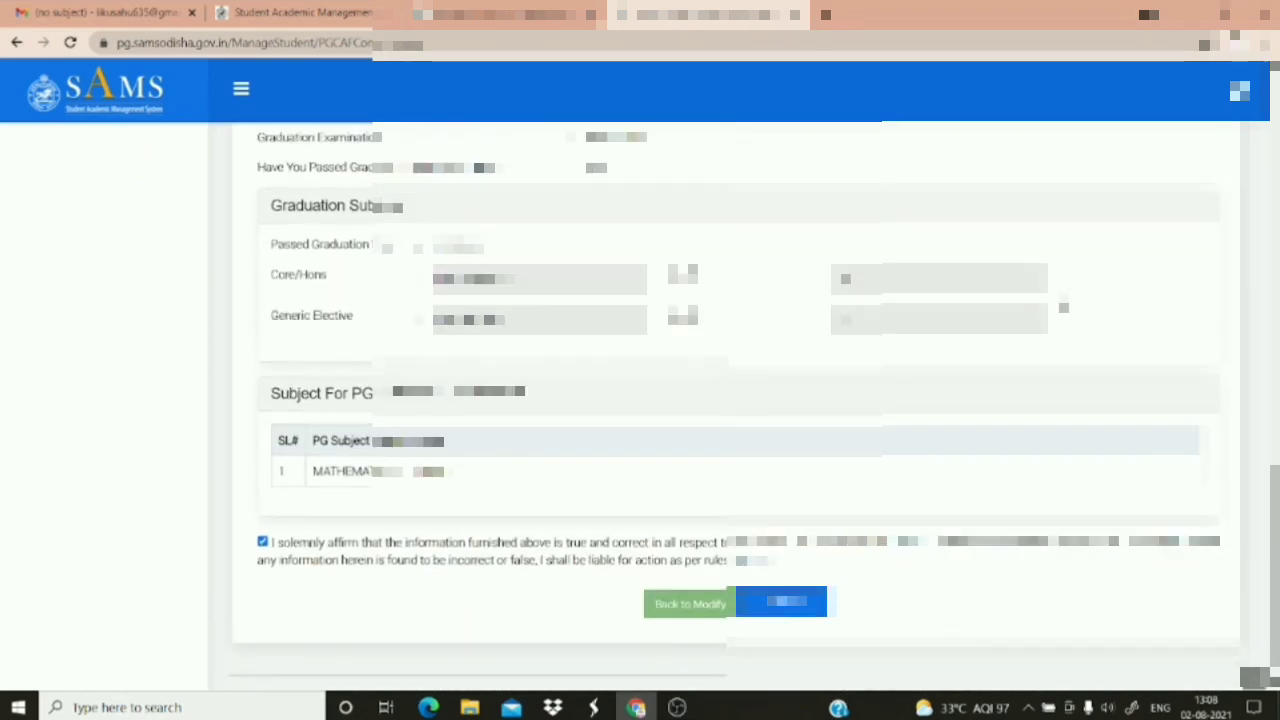
{"action": "scroll", "coordinate": [1063, 307], "scroll_direction": "up", "scroll_amount": 2}
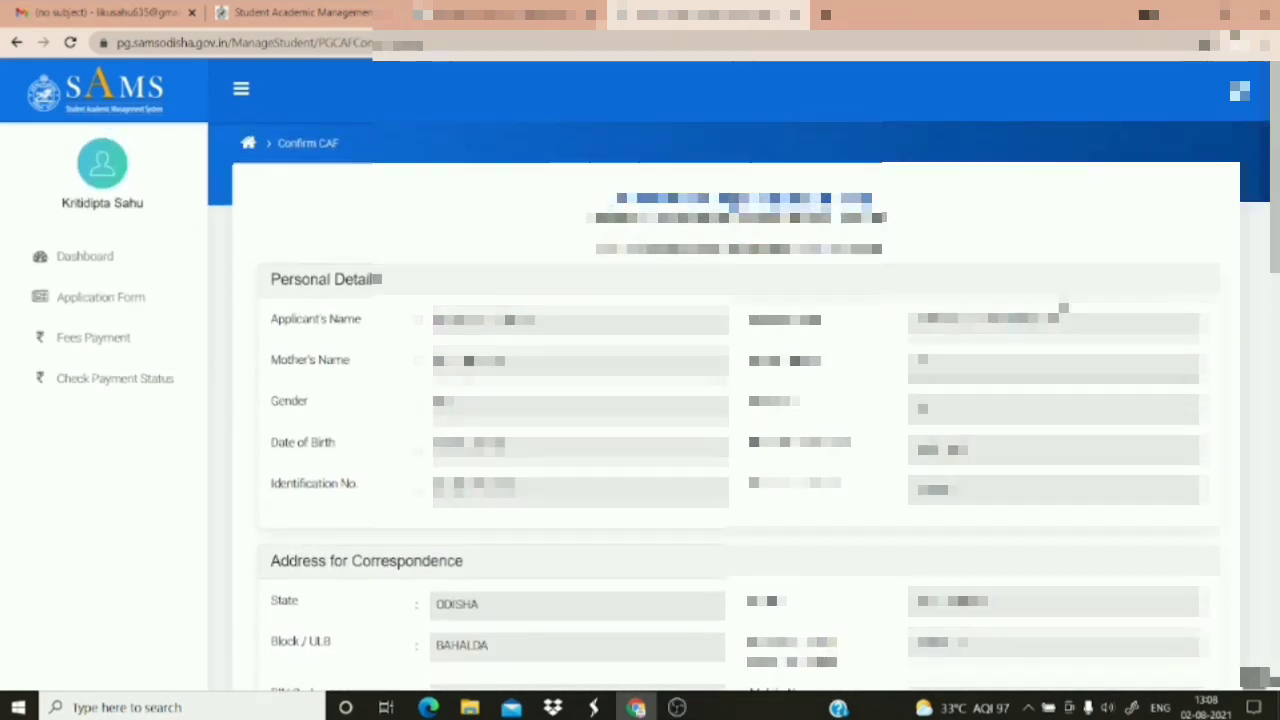
{"action": "scroll", "coordinate": [1063, 307], "scroll_direction": "down", "scroll_amount": 6}
{"action": "scroll", "coordinate": [1063, 307], "scroll_direction": "down", "scroll_amount": 8}
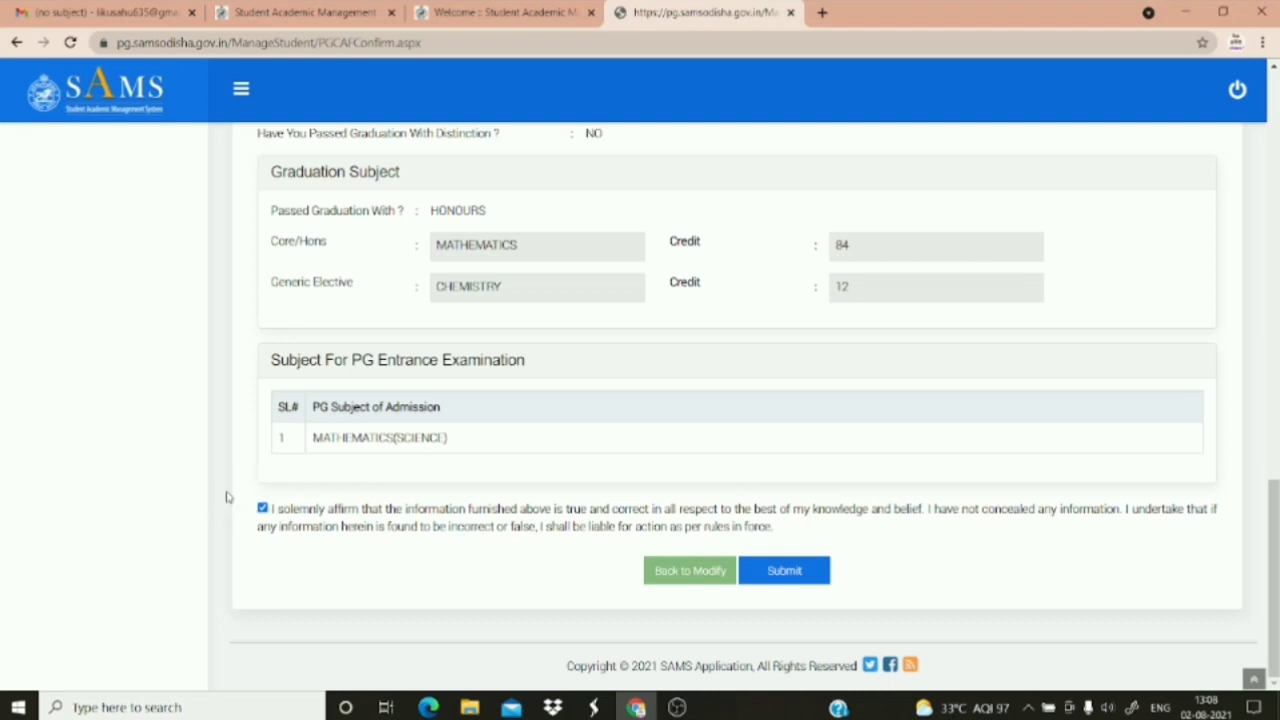
Submit the reviewed CAF, confirm the submission, and acknowledge the Record Saved message
{"action": "left_click", "coordinate": [797, 572]}
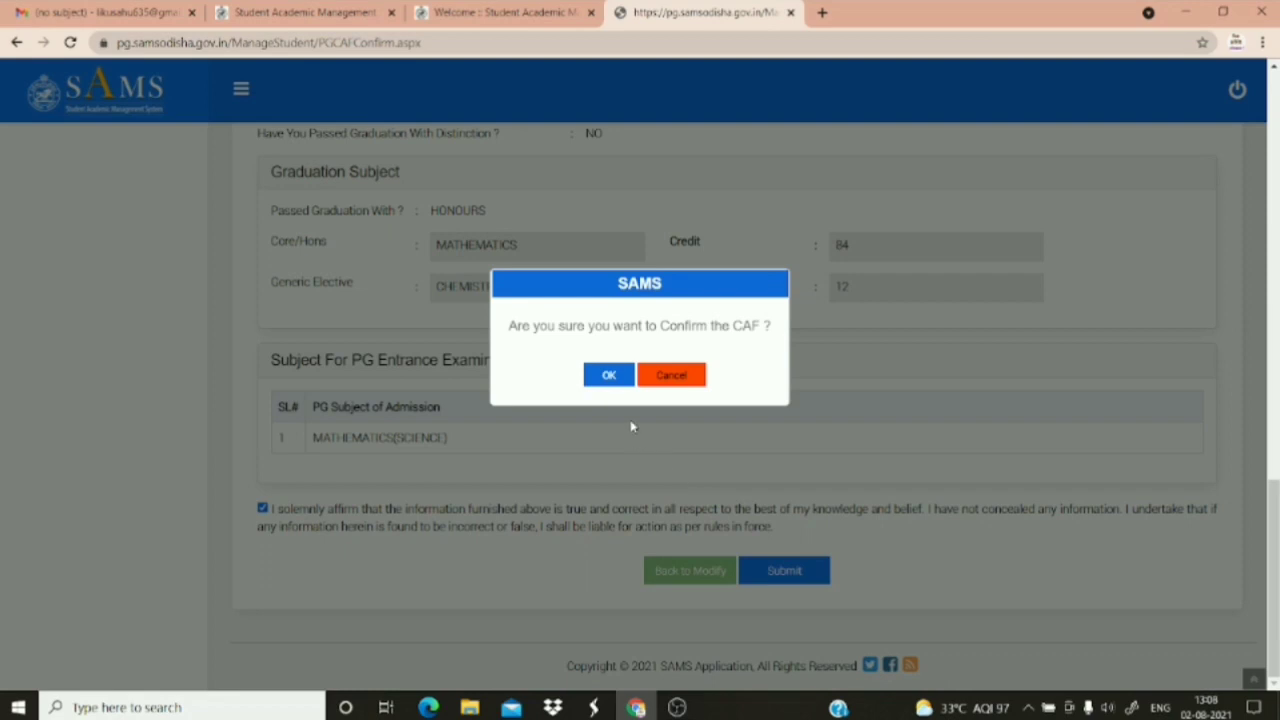
{"action": "left_click", "coordinate": [616, 376]}
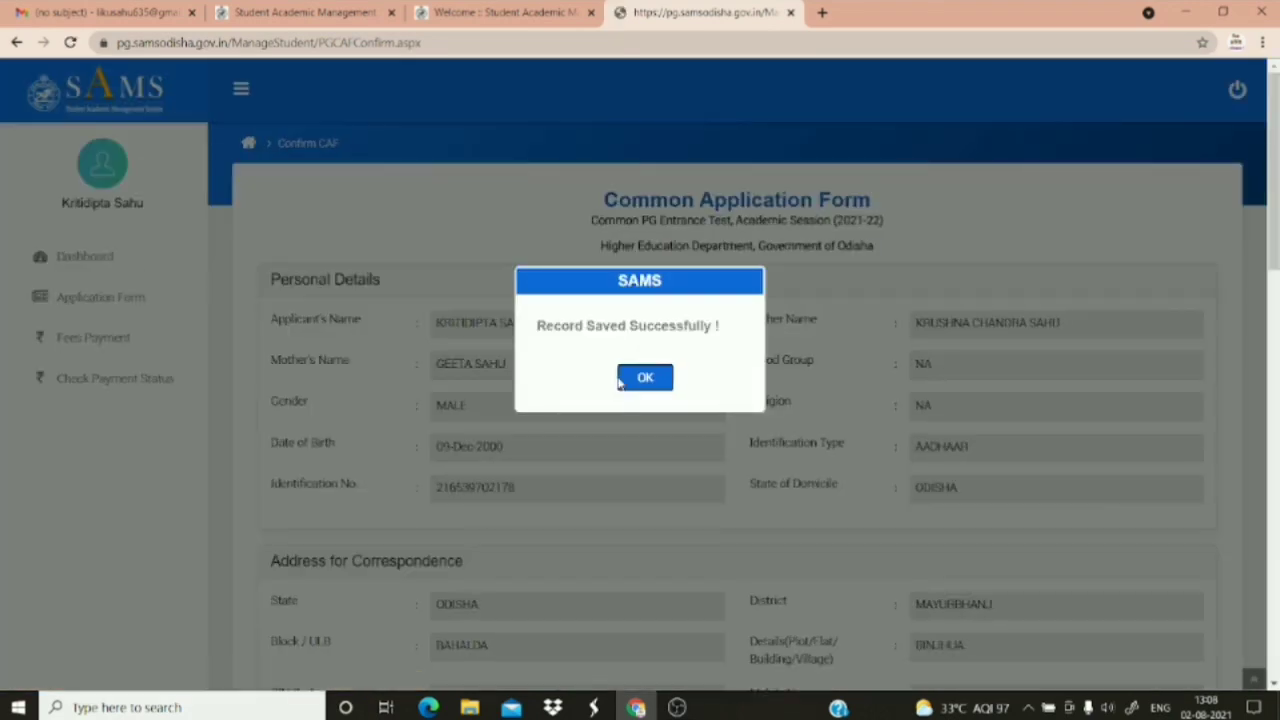
{"action": "left_click", "coordinate": [645, 378]}
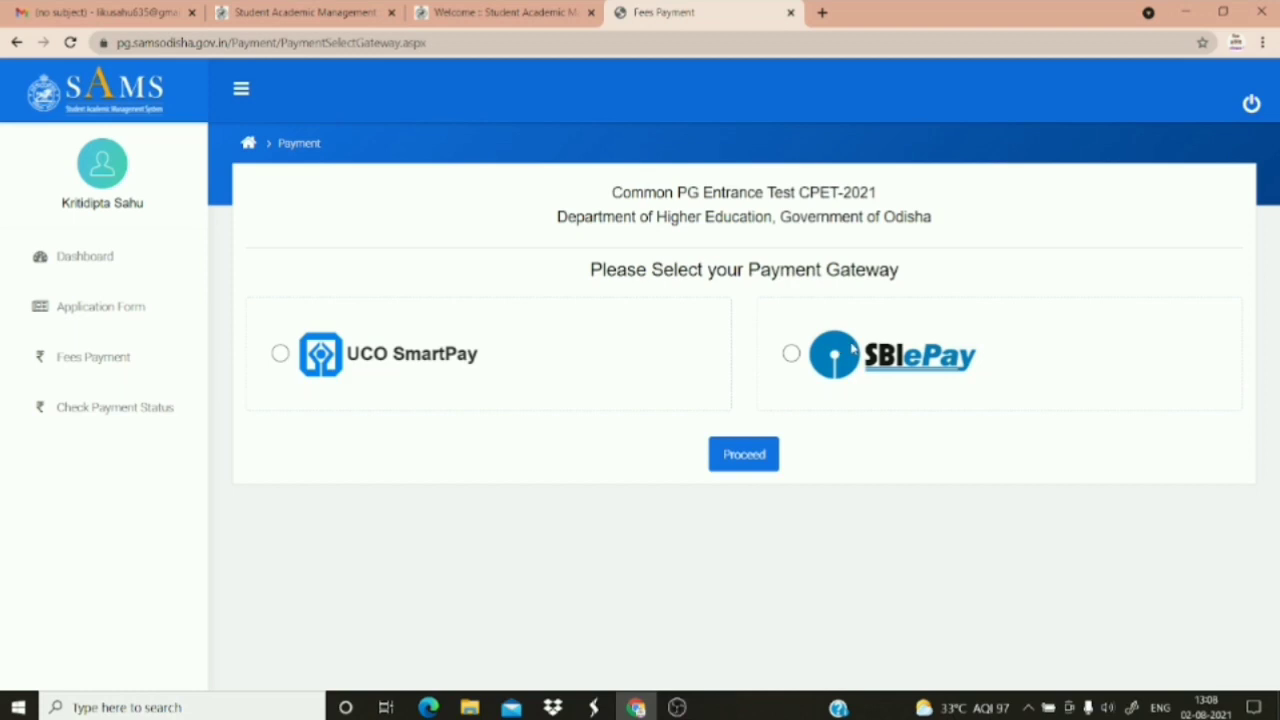
Choose SBIePay as the gateway and start paying the 500.00 application fee
{"action": "left_click", "coordinate": [791, 356]}
{"action": "left_click", "coordinate": [749, 455]}
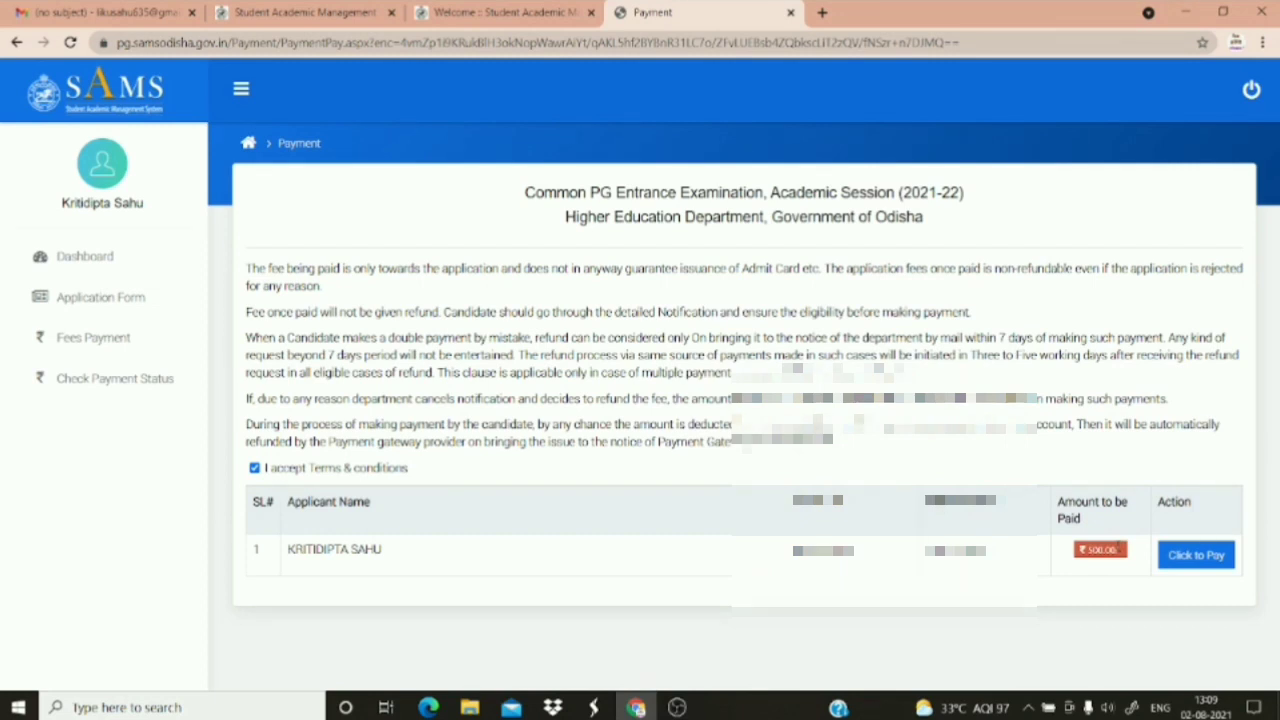
{"action": "left_click", "coordinate": [1231, 562]}
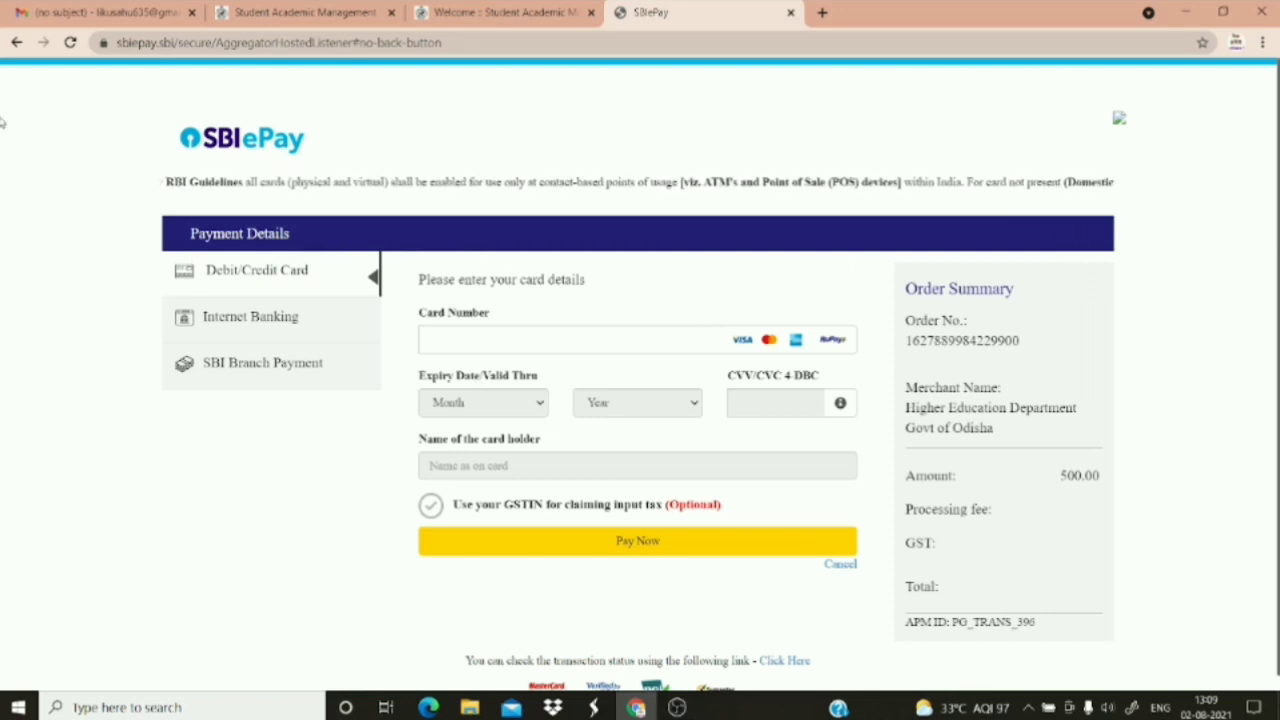
Go back to gateway selection and start paying the 500.00 fee through UCO SmartPay instead
{"action": "left_click", "coordinate": [14, 42]}
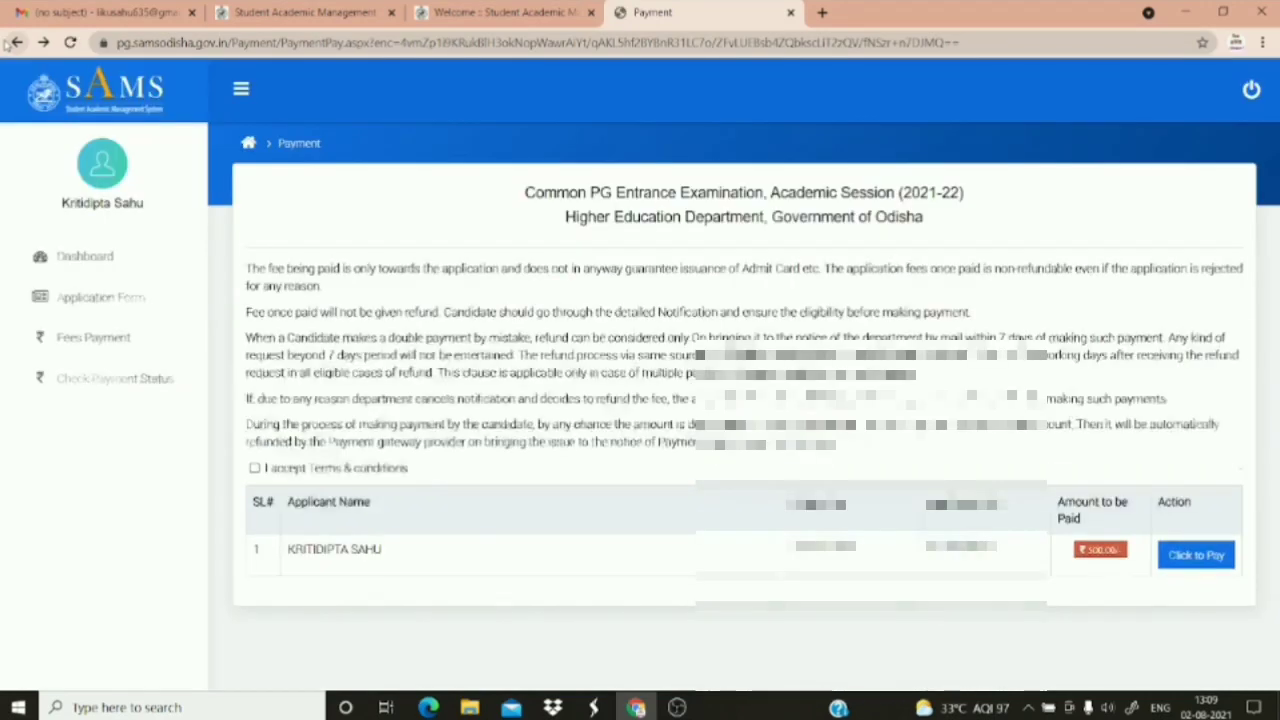
{"action": "left_click", "coordinate": [10, 43]}
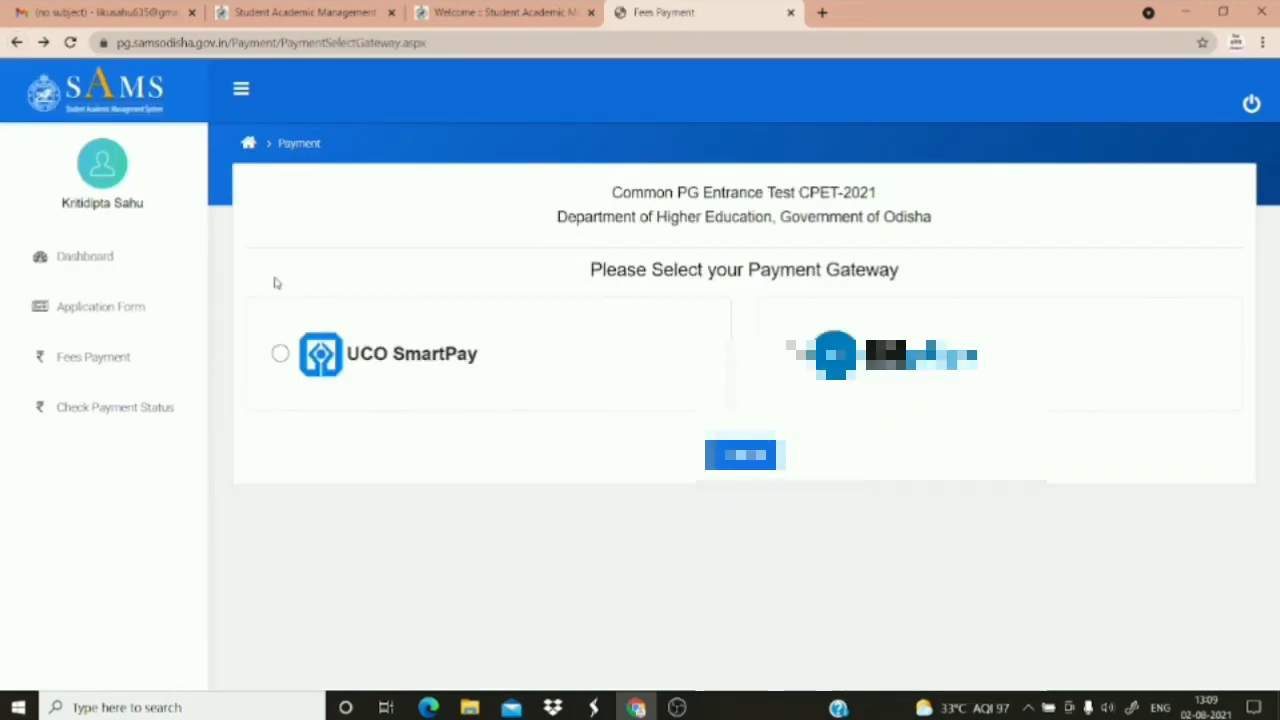
{"action": "left_click", "coordinate": [281, 353]}
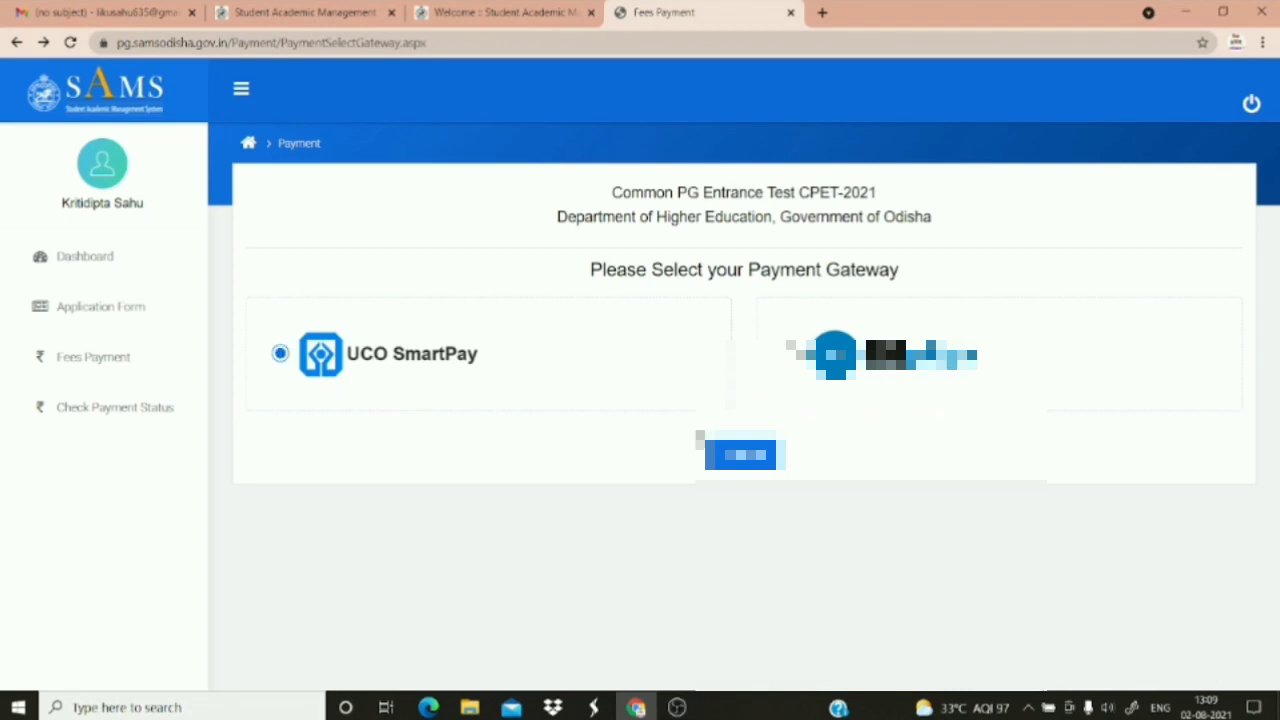
{"action": "left_click", "coordinate": [741, 455]}
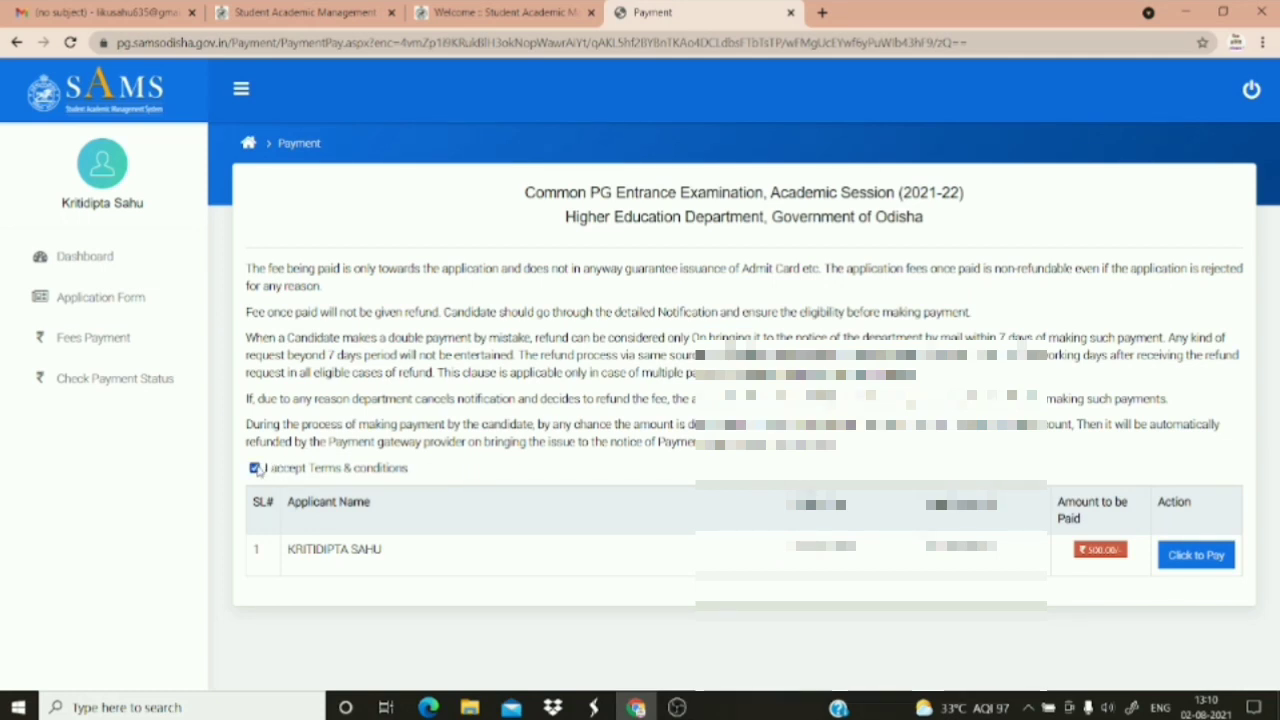
{"action": "left_click", "coordinate": [1190, 567]}
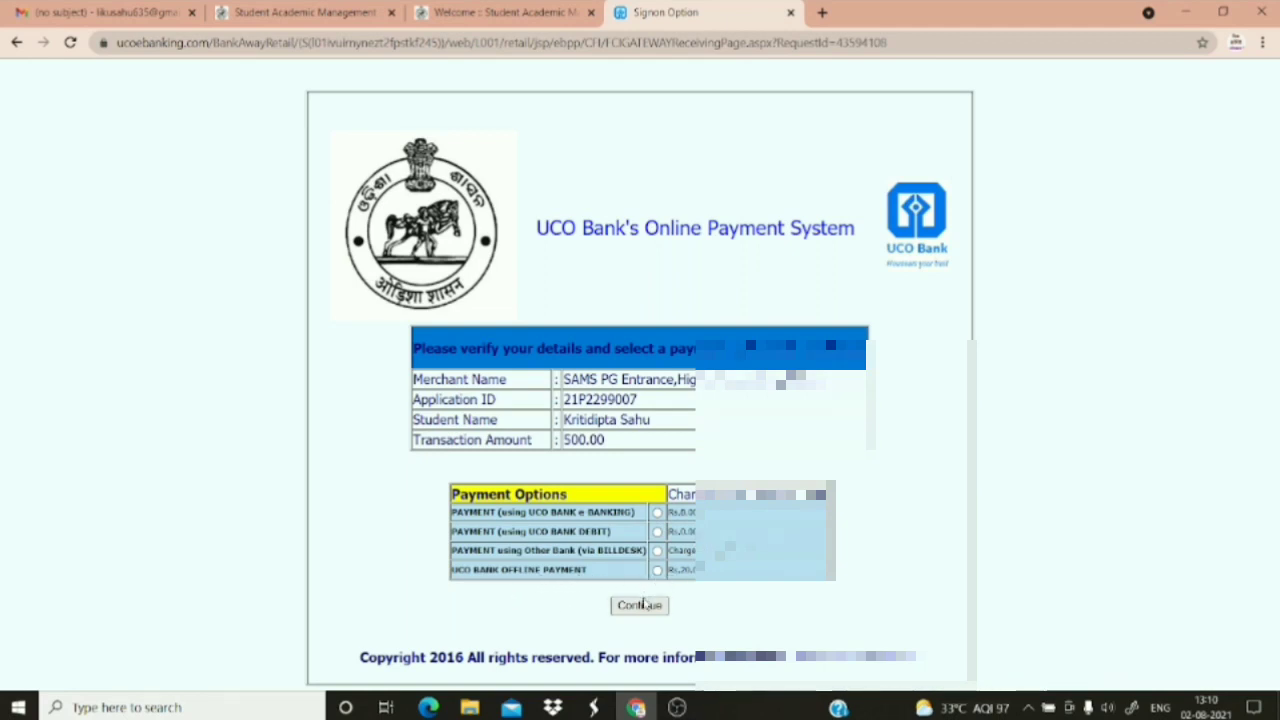
Choose UCO BANK e-BANKING, reach the internet banking login, then go back to the SAMS payment page
{"action": "left_click", "coordinate": [657, 513]}
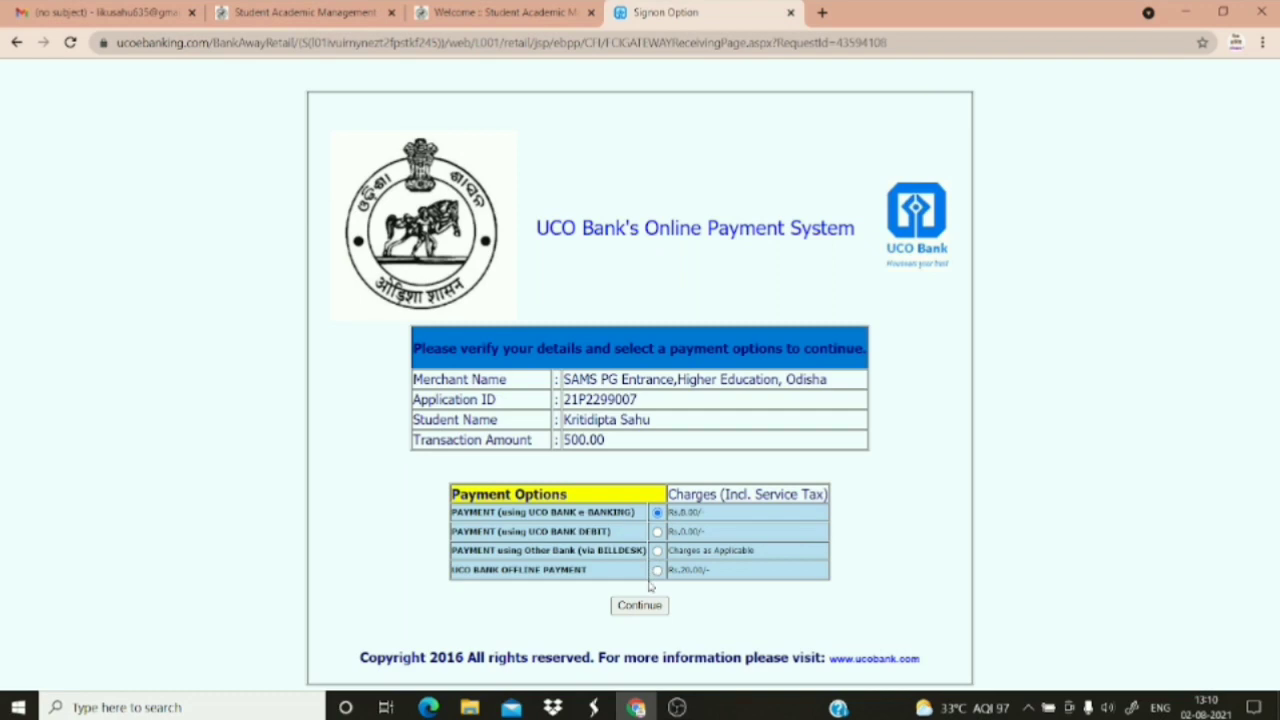
{"action": "left_click", "coordinate": [640, 606]}
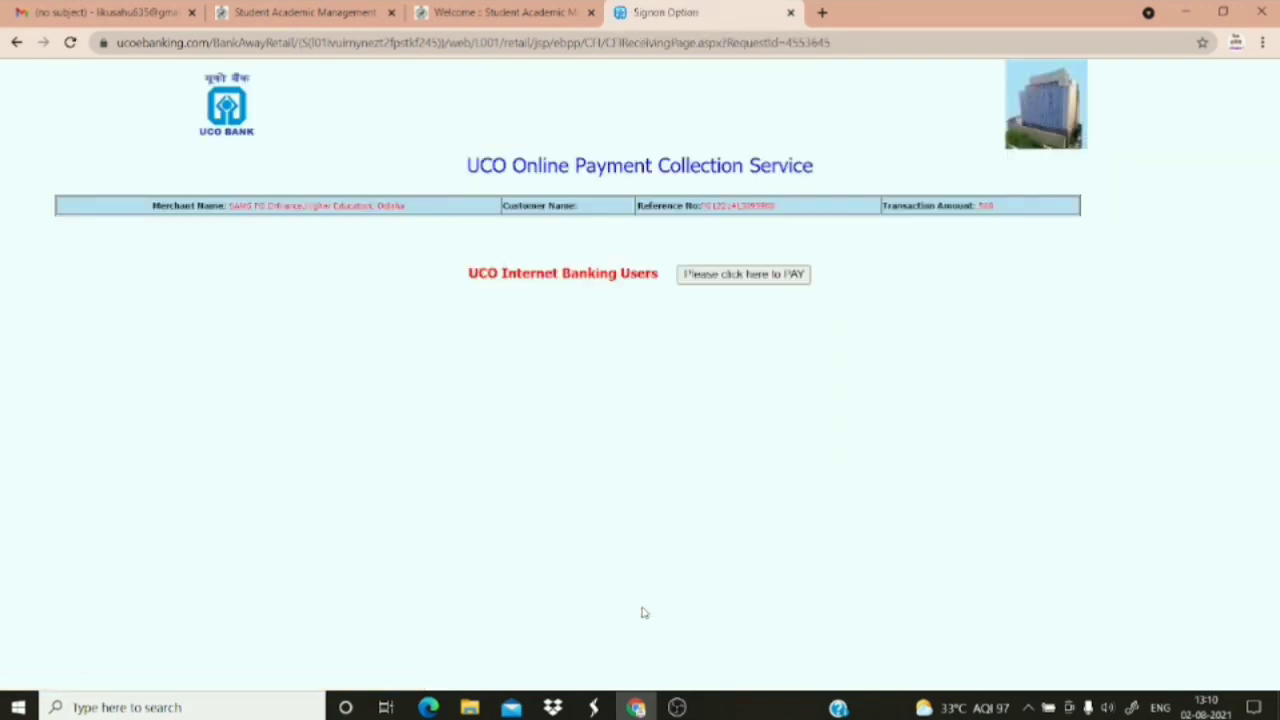
{"action": "left_click", "coordinate": [761, 279]}
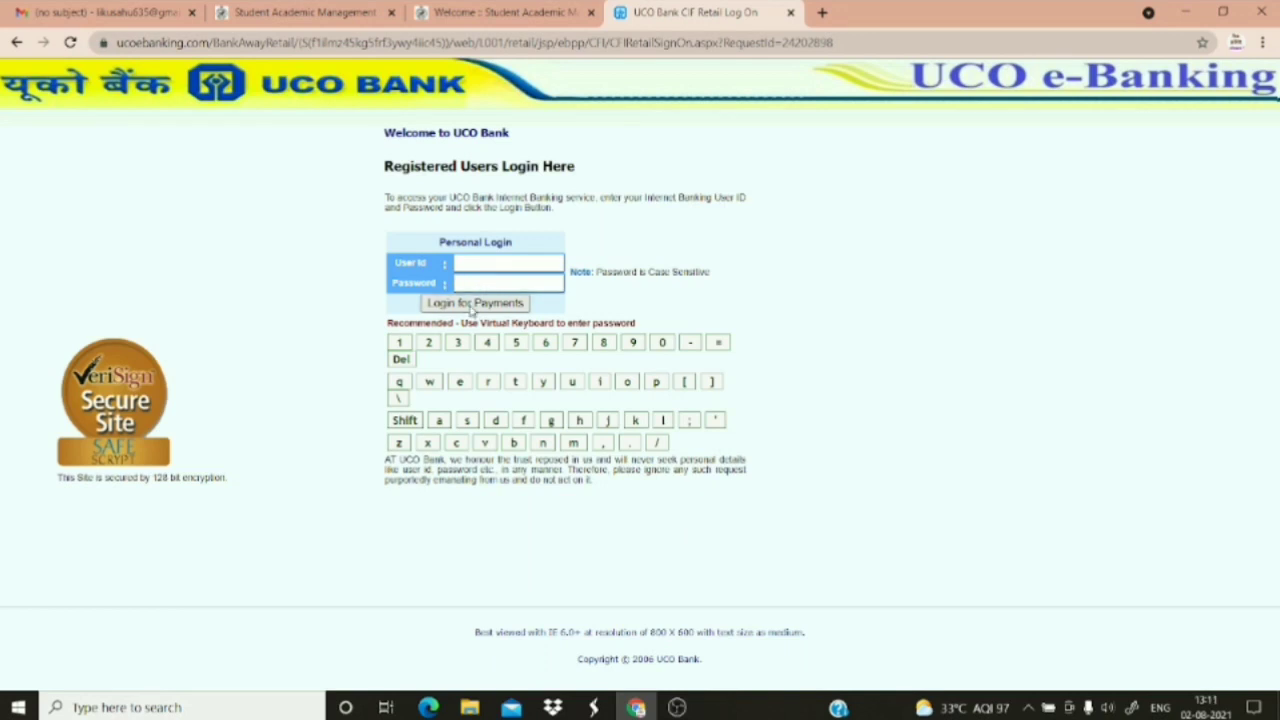
{"action": "left_click", "coordinate": [17, 43]}
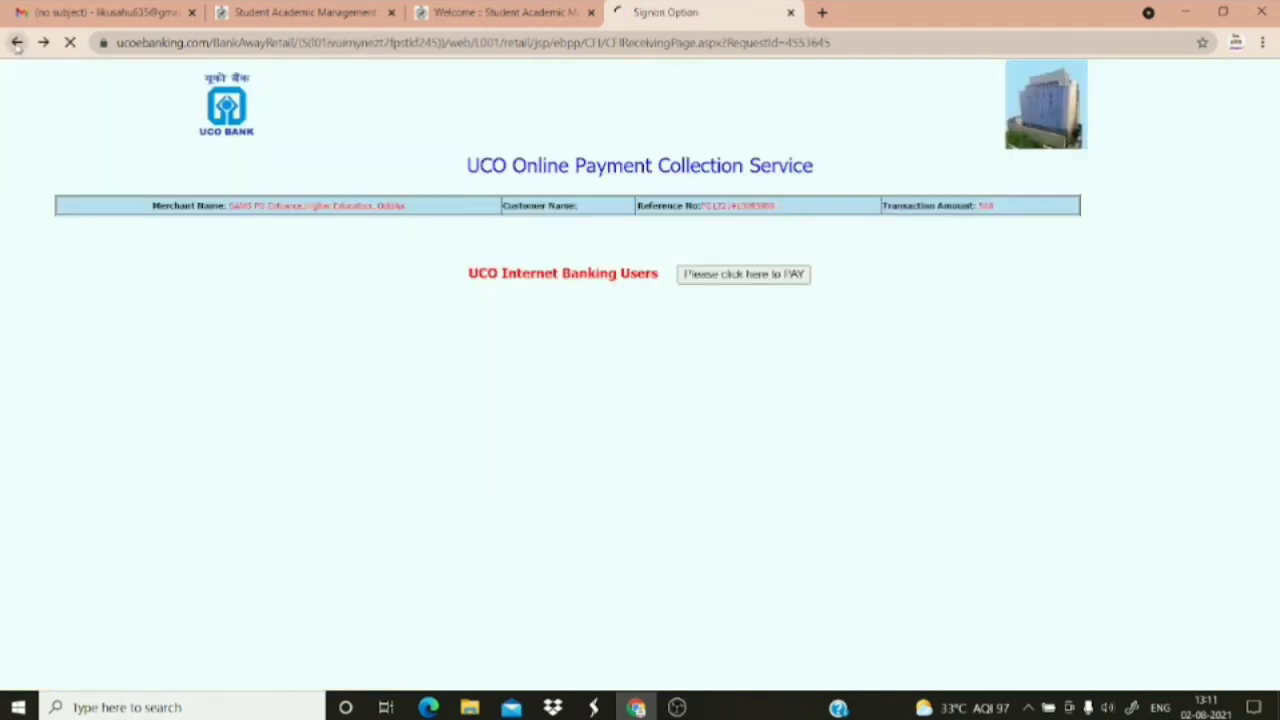
{"action": "left_click", "coordinate": [17, 43]}
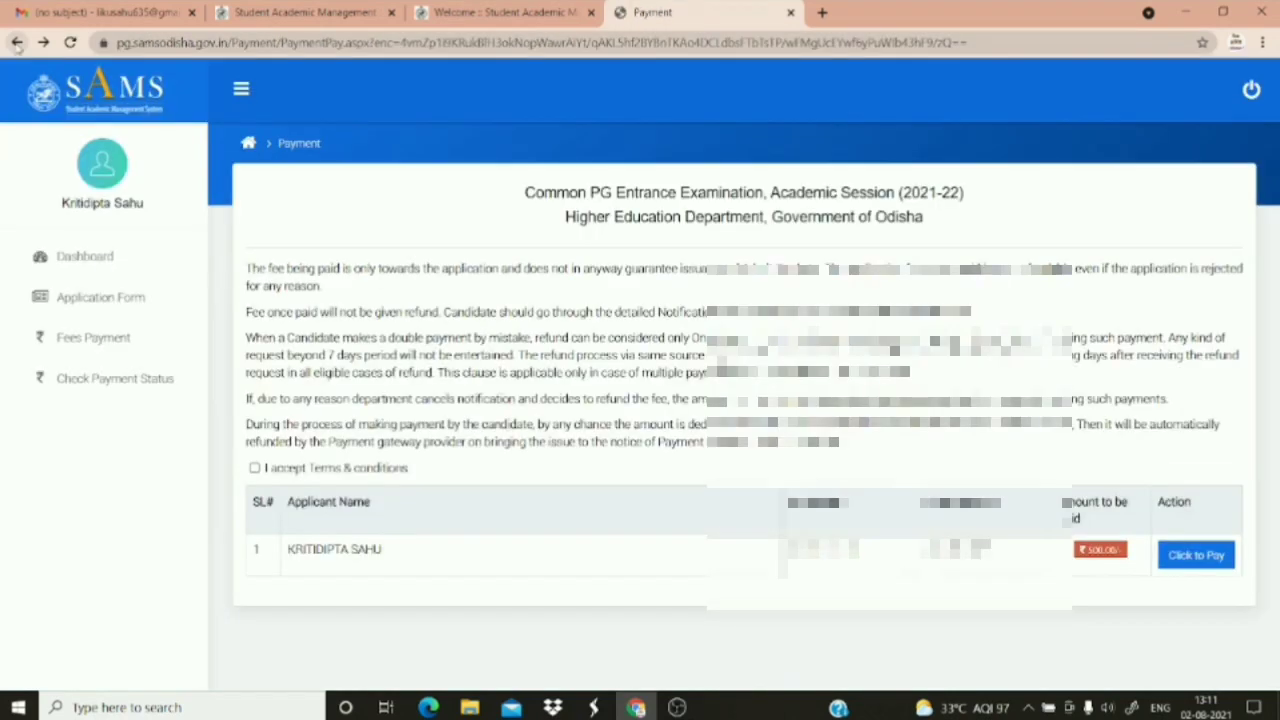
Go back to the SAMS Odisha fee payment pages
{"action": "left_click", "coordinate": [17, 44]}
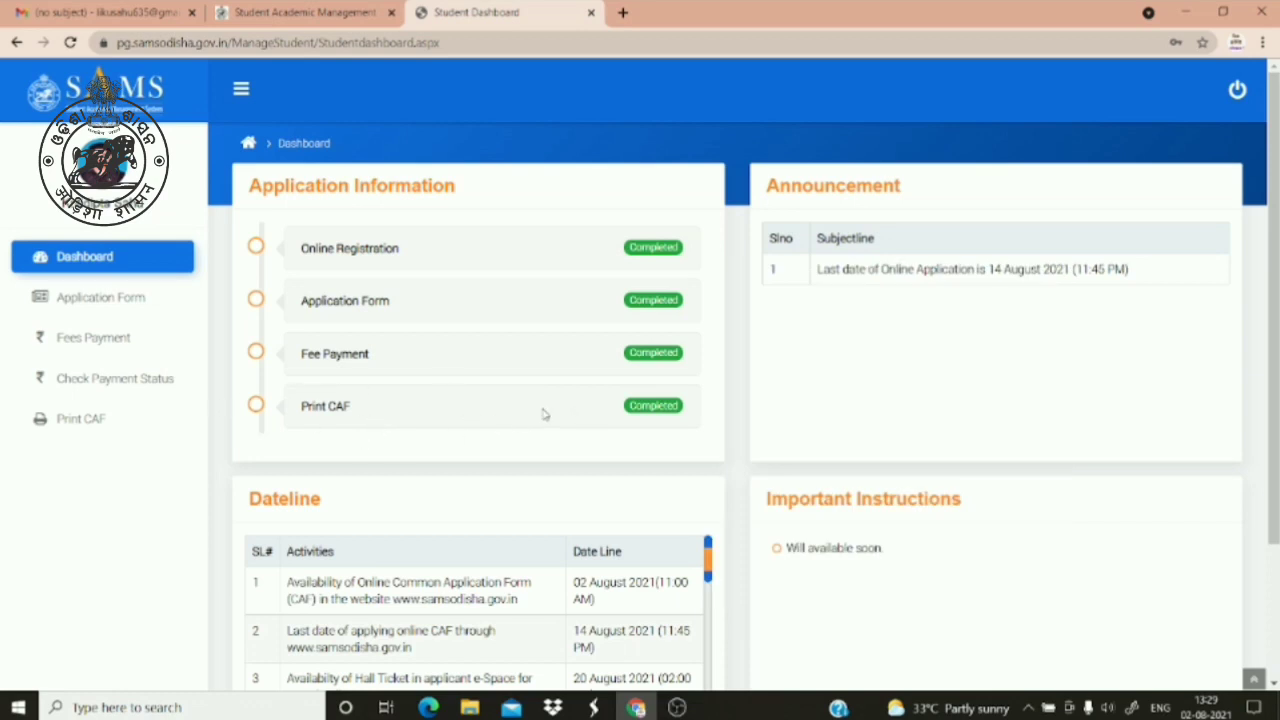
Open the Print CAF page for the 2021-22 PG application and start printing it
{"action": "left_click", "coordinate": [123, 431]}
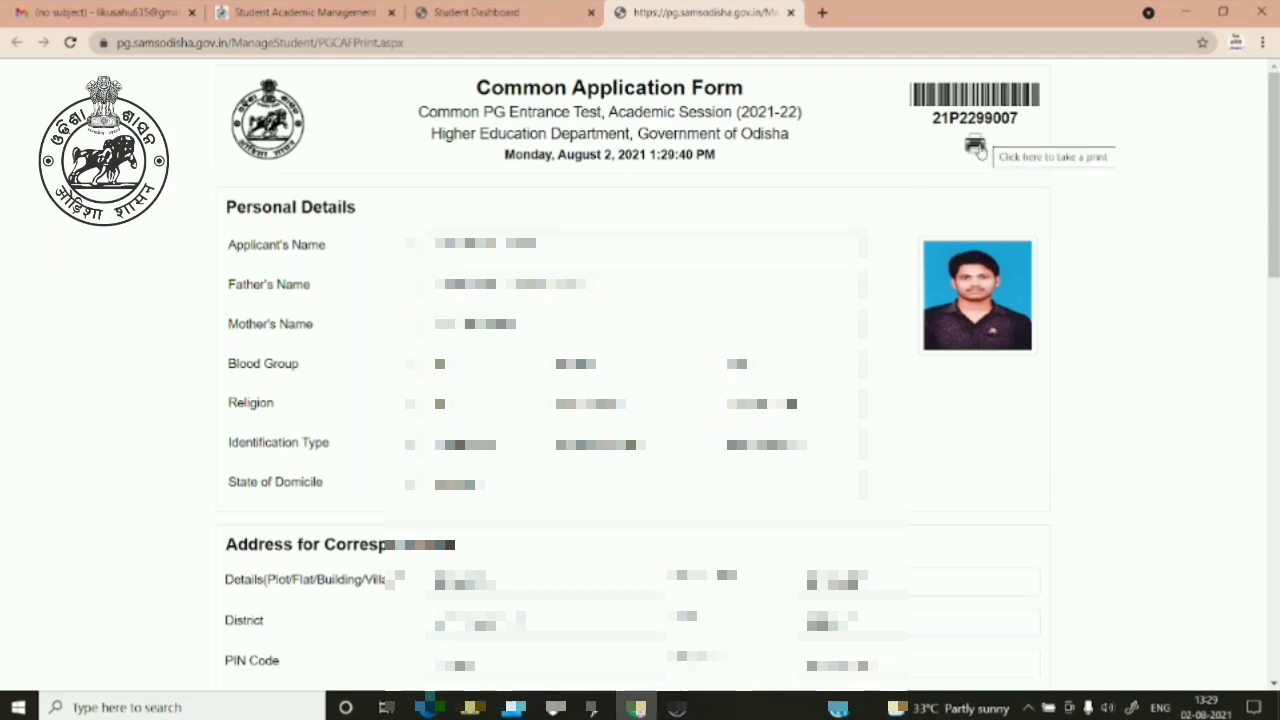
{"action": "left_click", "coordinate": [976, 147]}
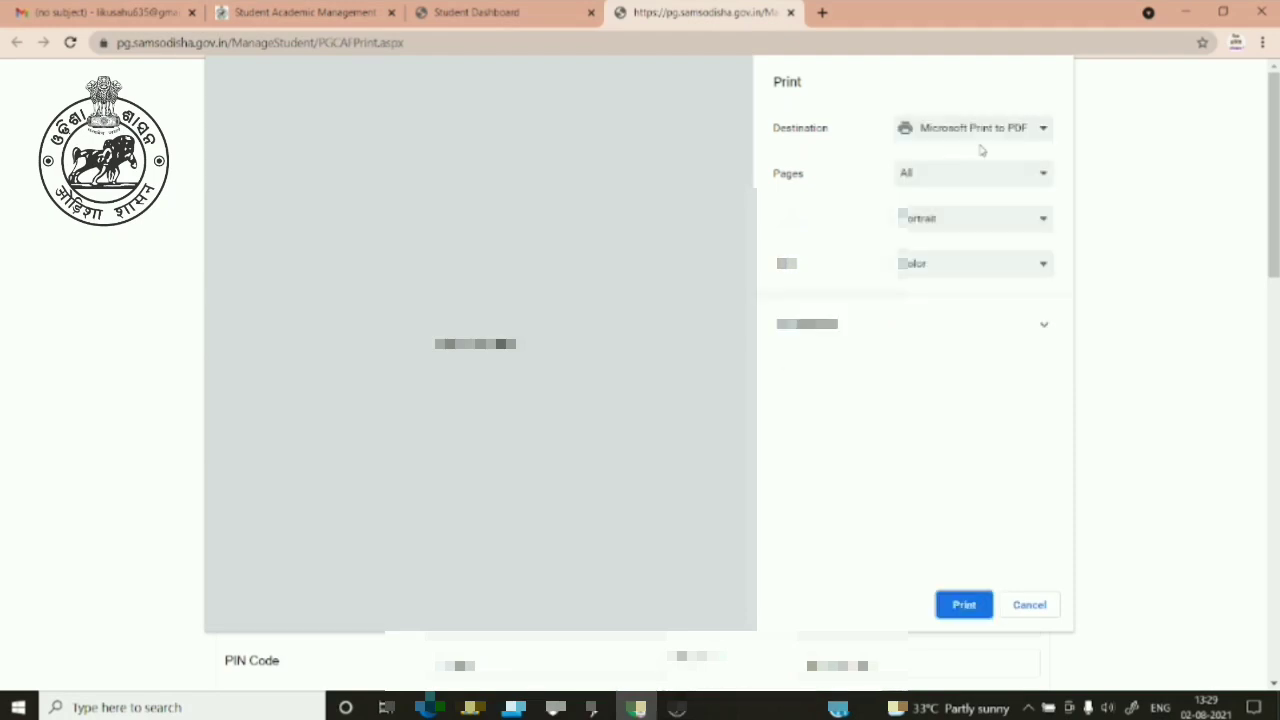
Print the CAF to Save as PDF as 'PGCAFPrint', then close the printable CAF tab
{"action": "left_click", "coordinate": [1000, 130]}
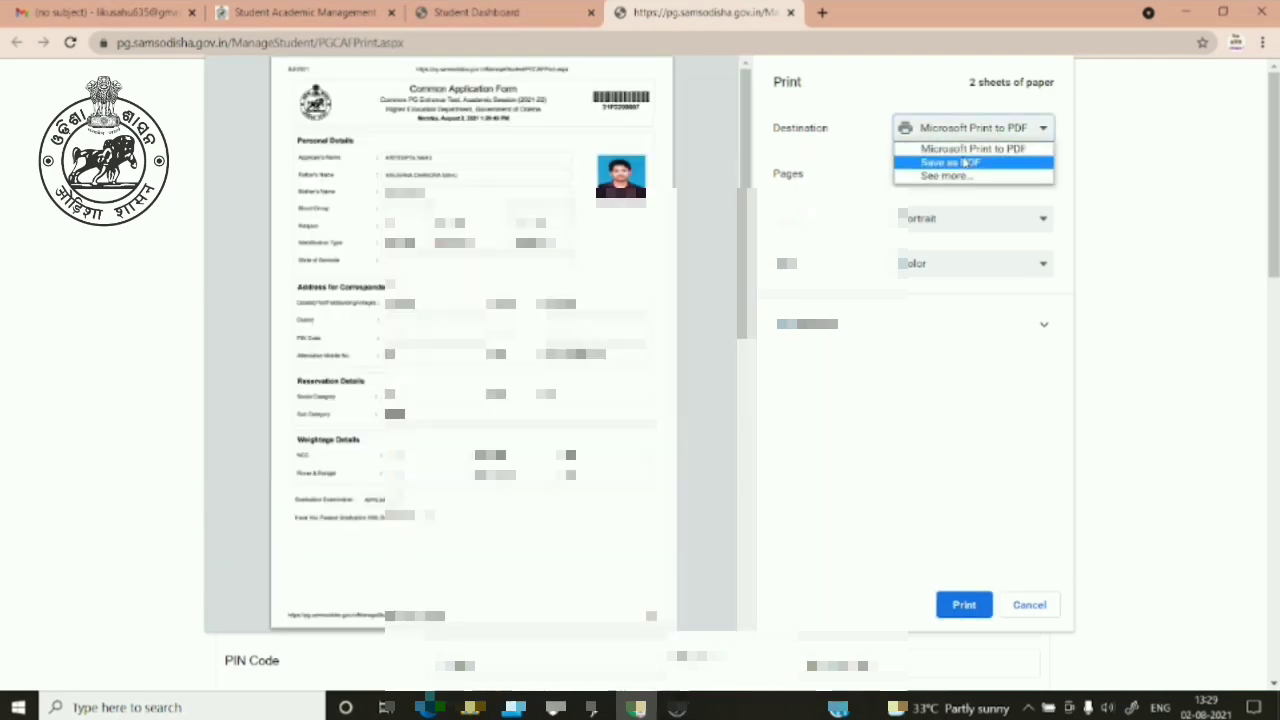
{"action": "left_click", "coordinate": [949, 163]}
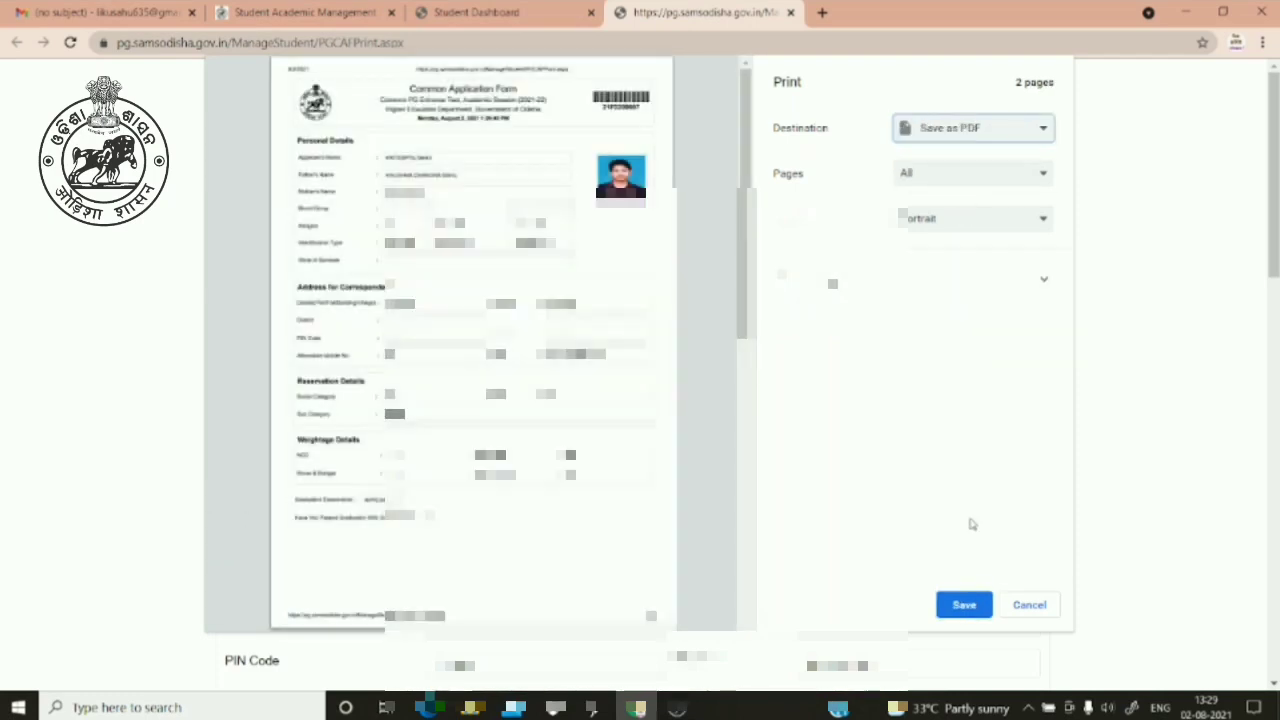
{"action": "left_click", "coordinate": [964, 604]}
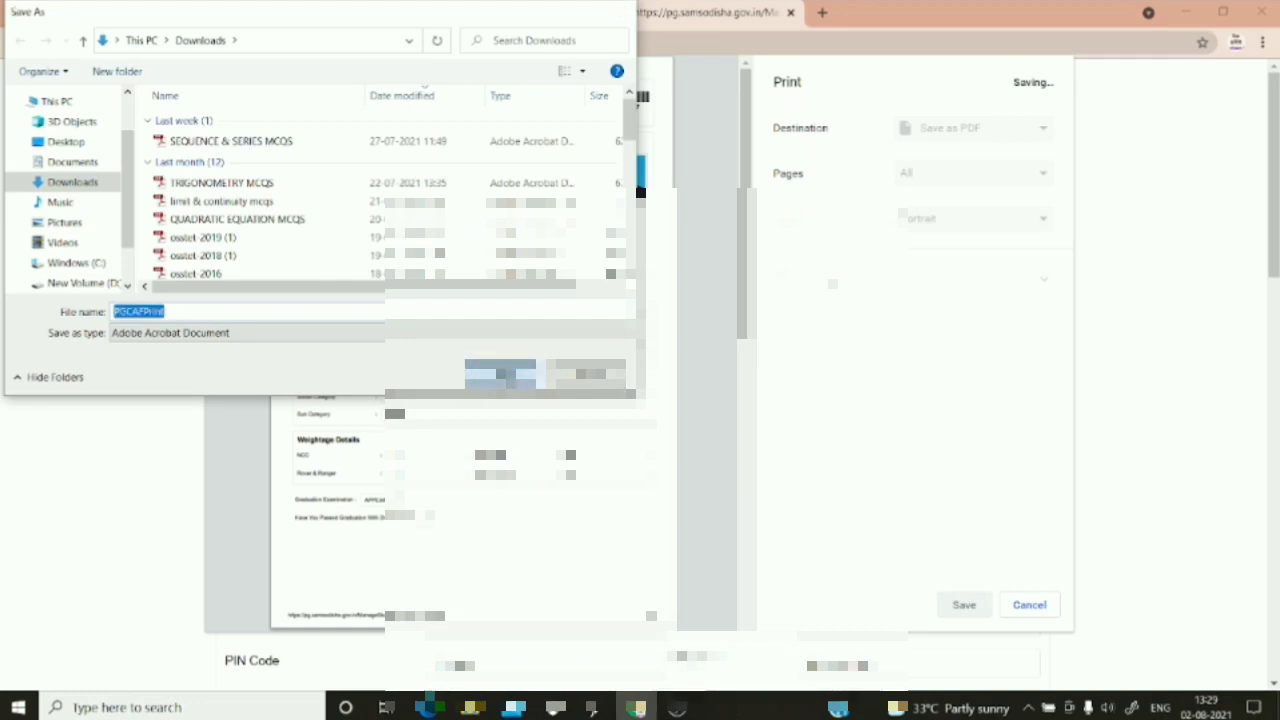
{"action": "key", "text": "Return"}
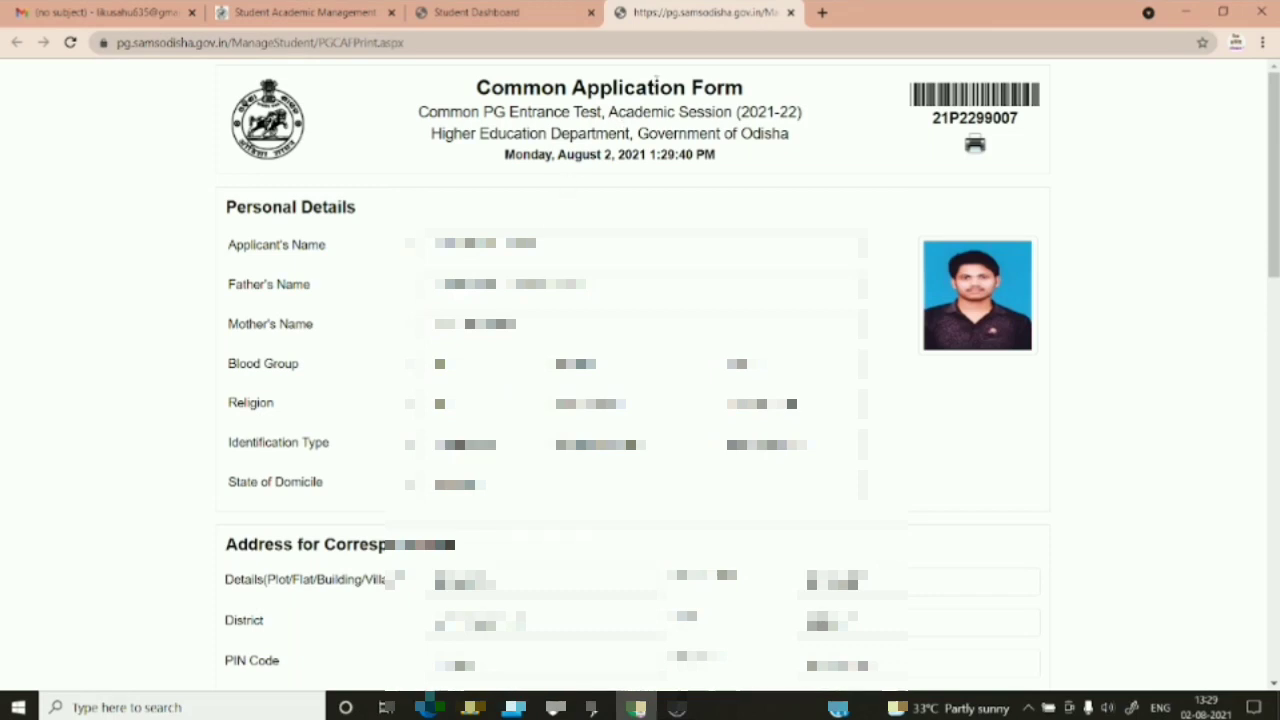
{"action": "left_click", "coordinate": [789, 13]}
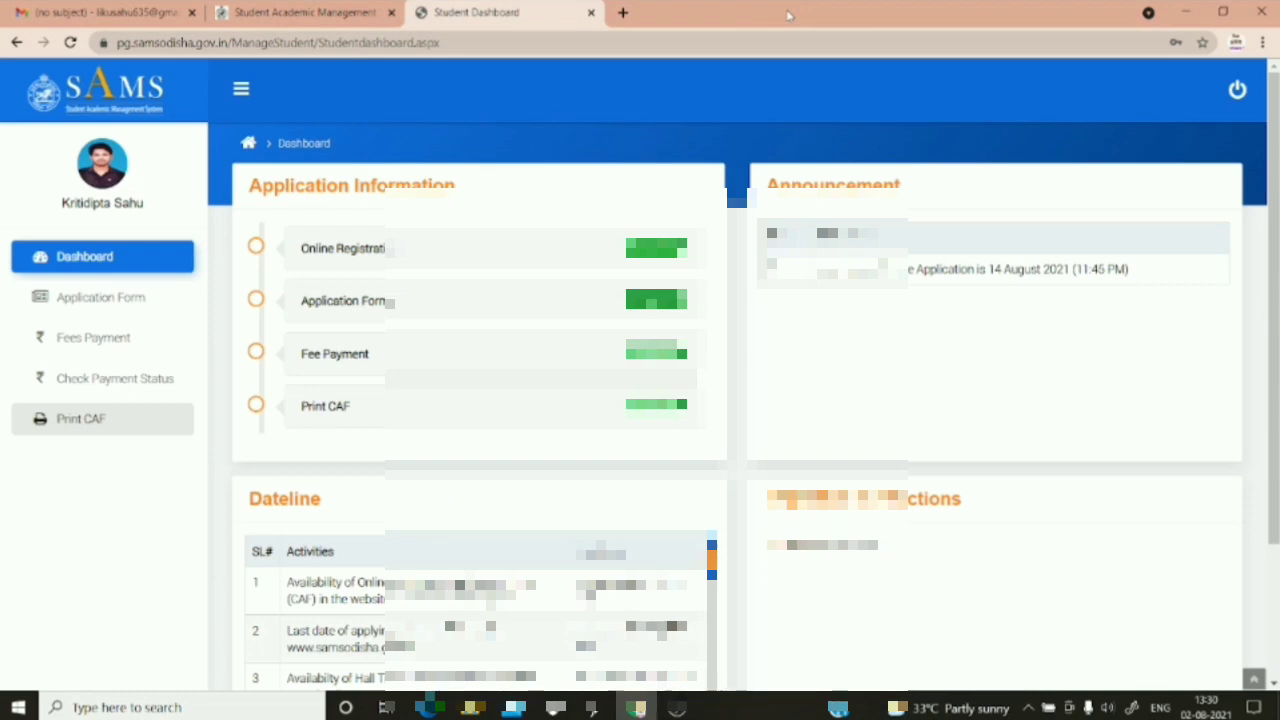